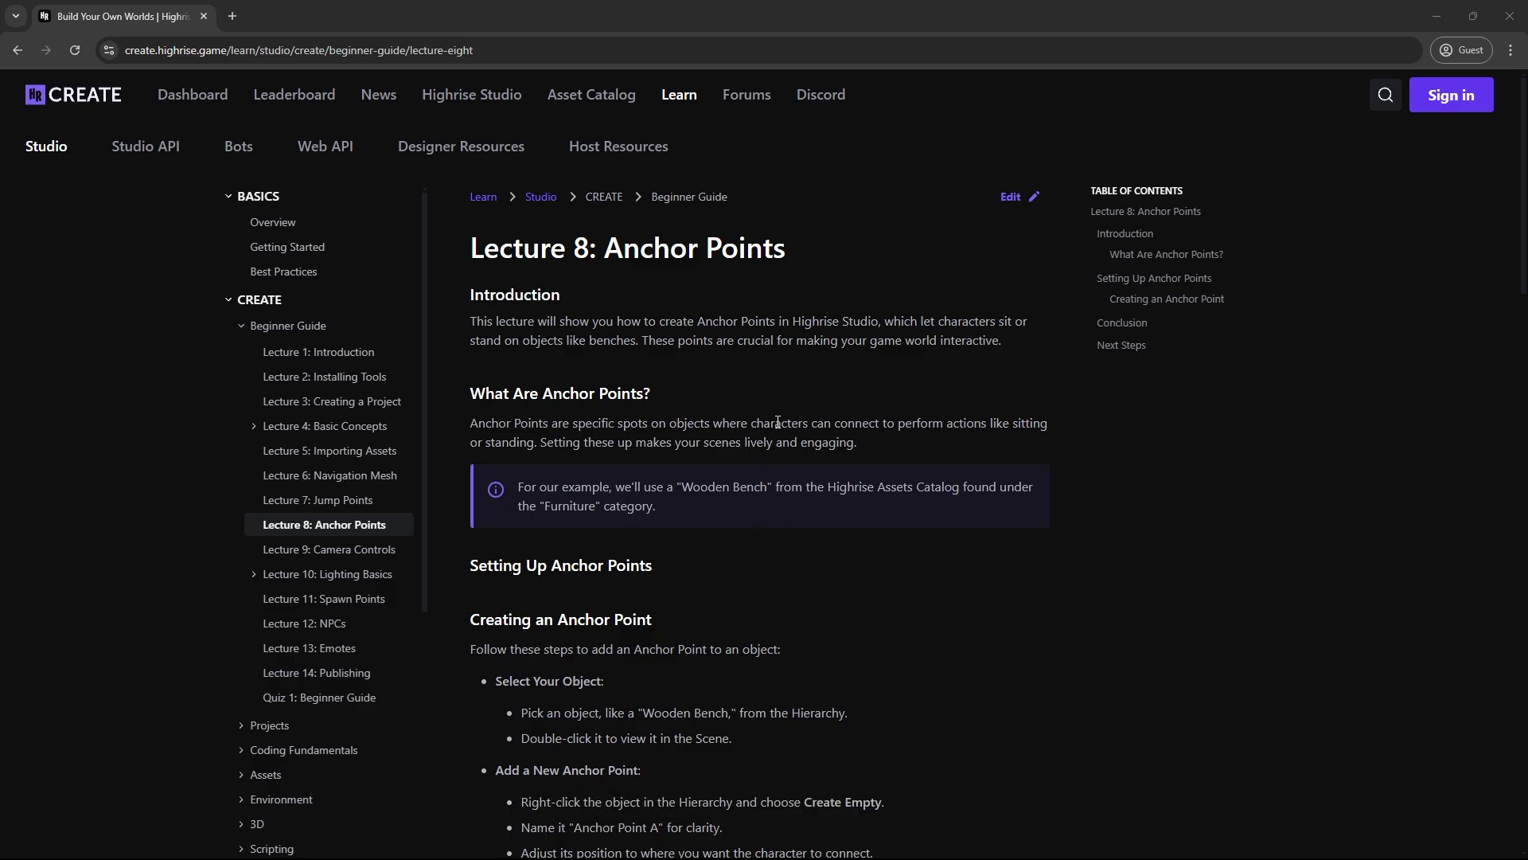
# Read the Lecture 8 instructions on creating, configuring and duplicating anchor points, and switch to the Unity editor.
pyautogui.scroll(-2, 796, 516)
pyautogui.scroll(-4, 796, 516)
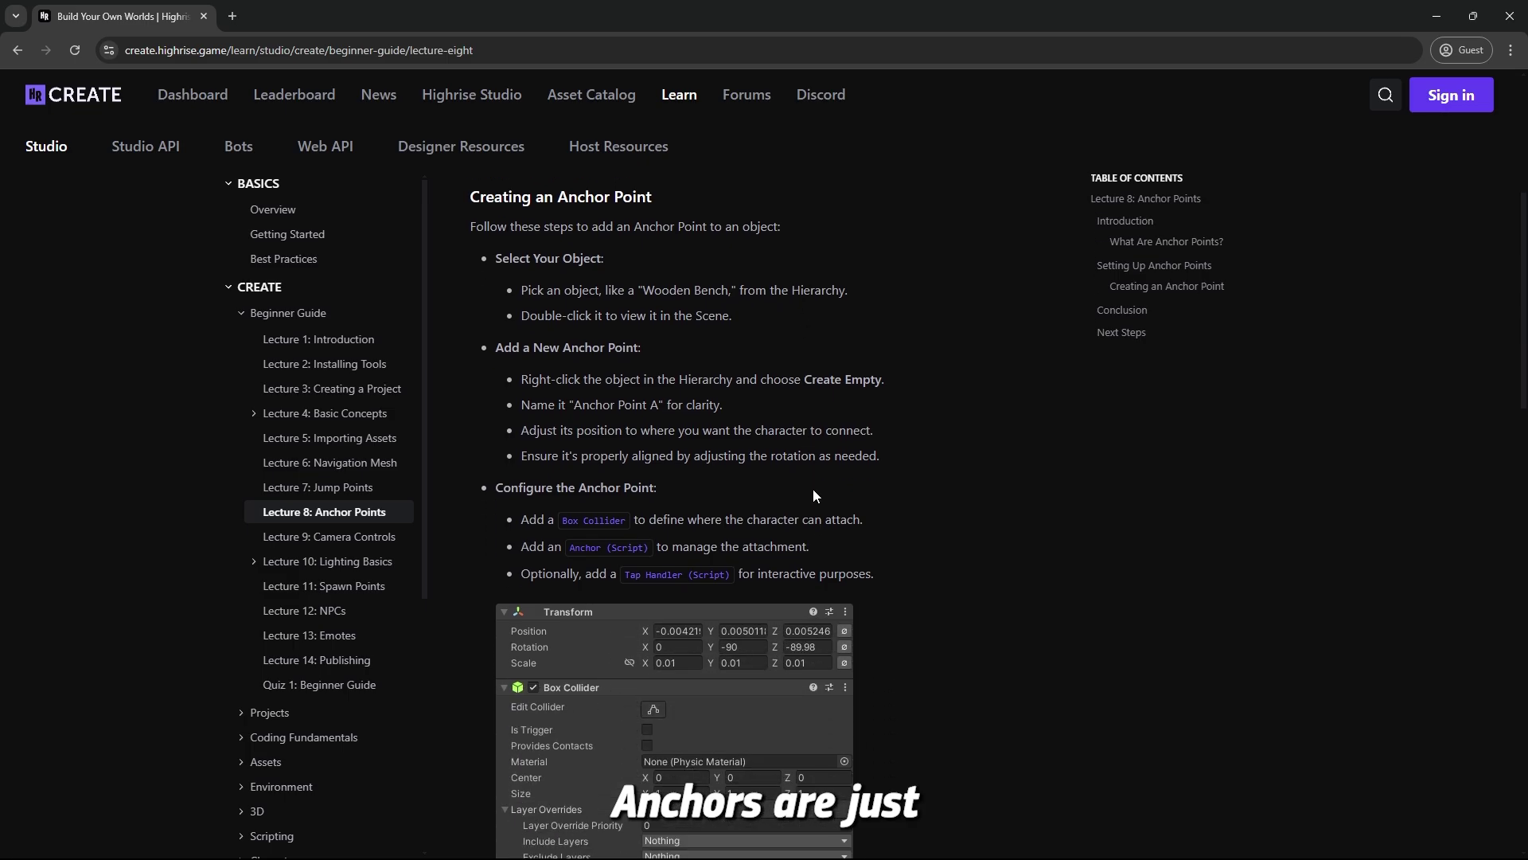
pyautogui.scroll(-2, 814, 496)
pyautogui.scroll(-2, 883, 478)
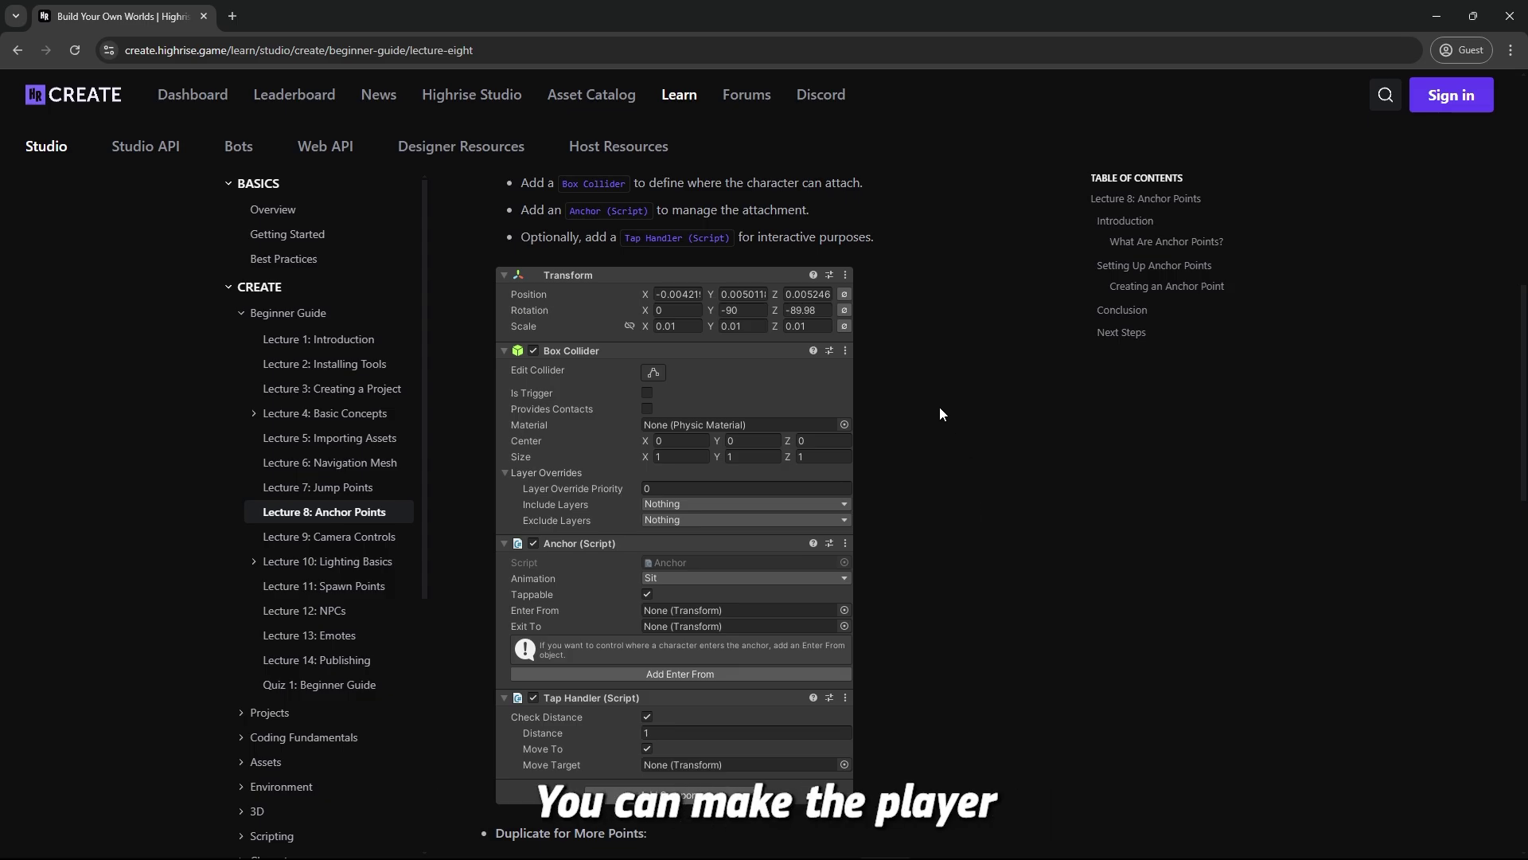
pyautogui.scroll(-7, 939, 457)
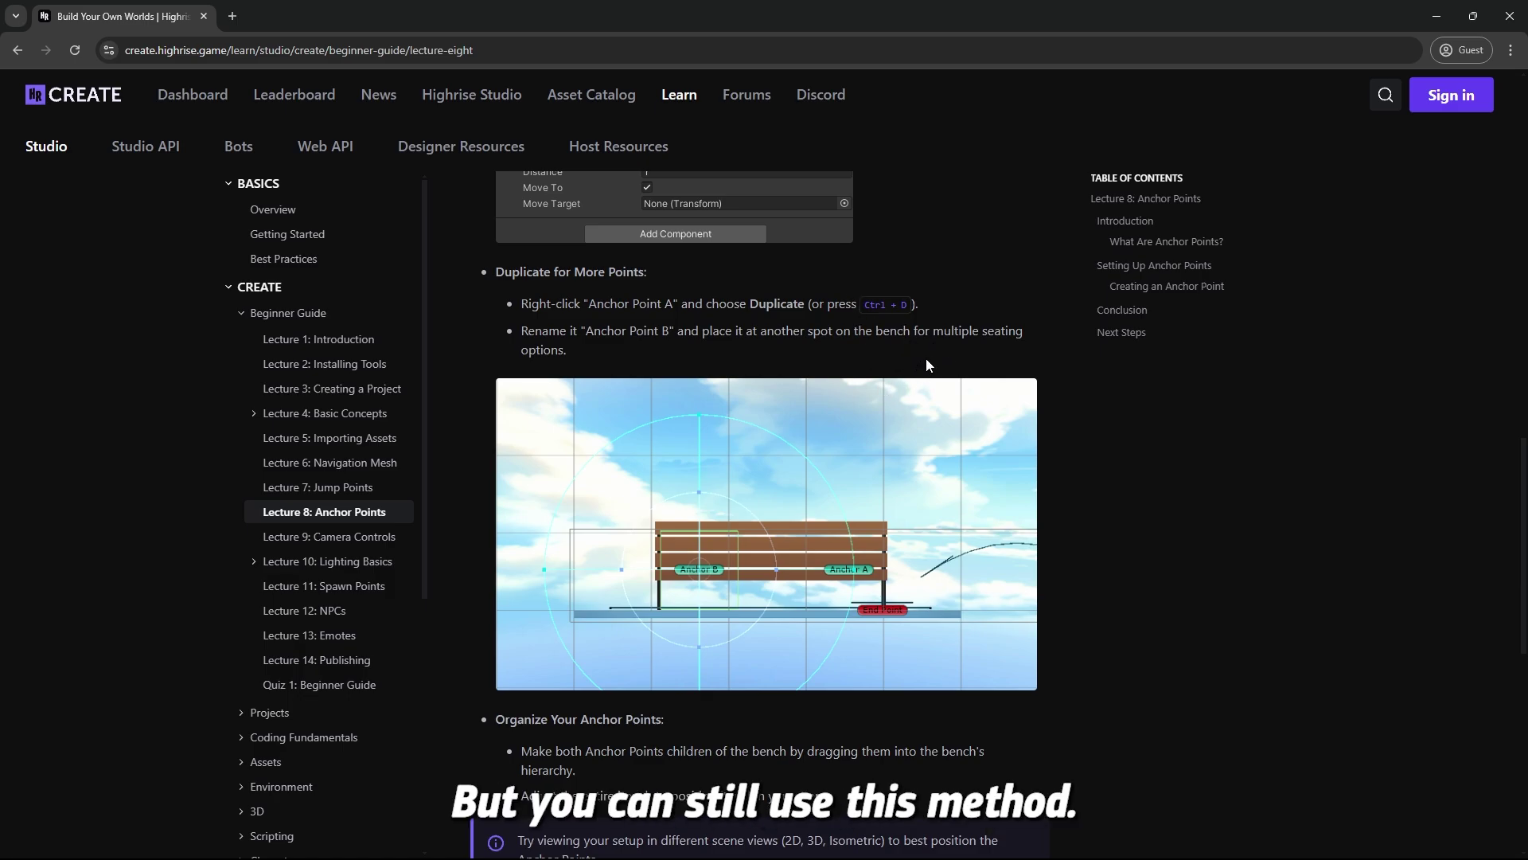
pyautogui.click(1438, 20)
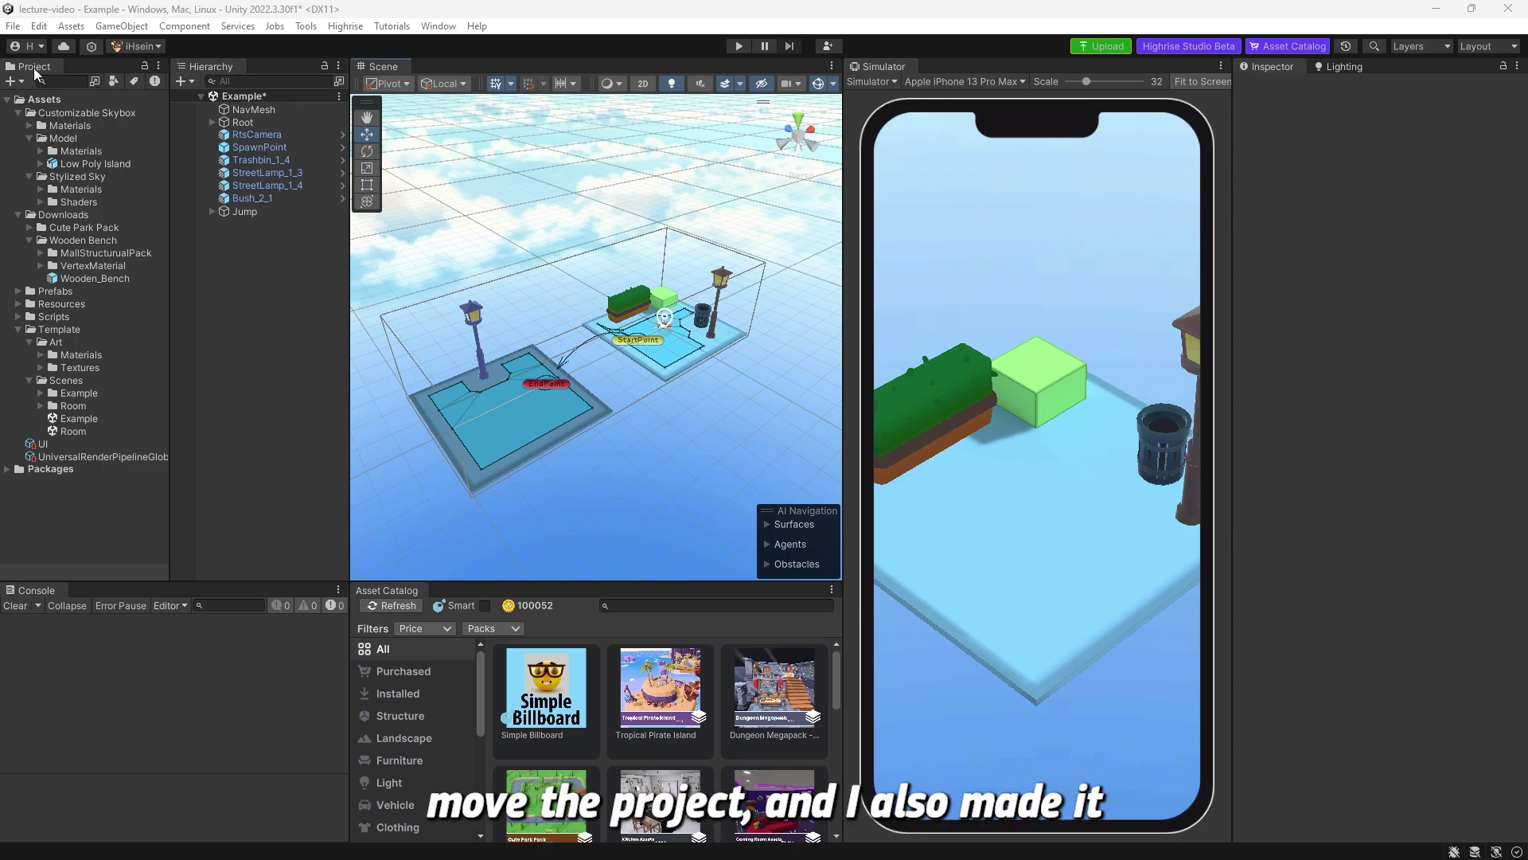
pyautogui.click(158, 66)
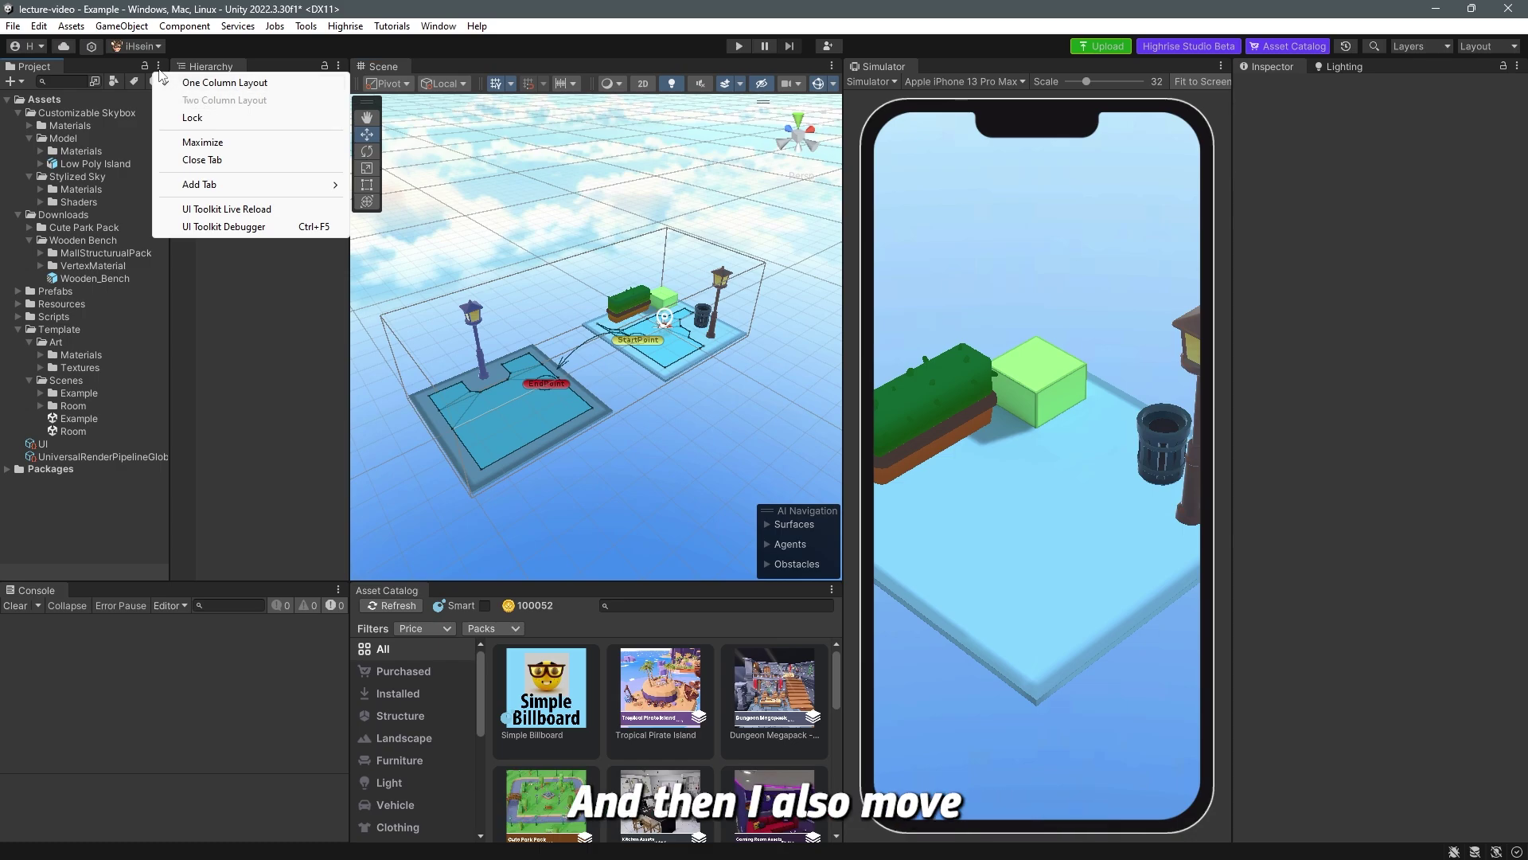
pyautogui.click(258, 404)
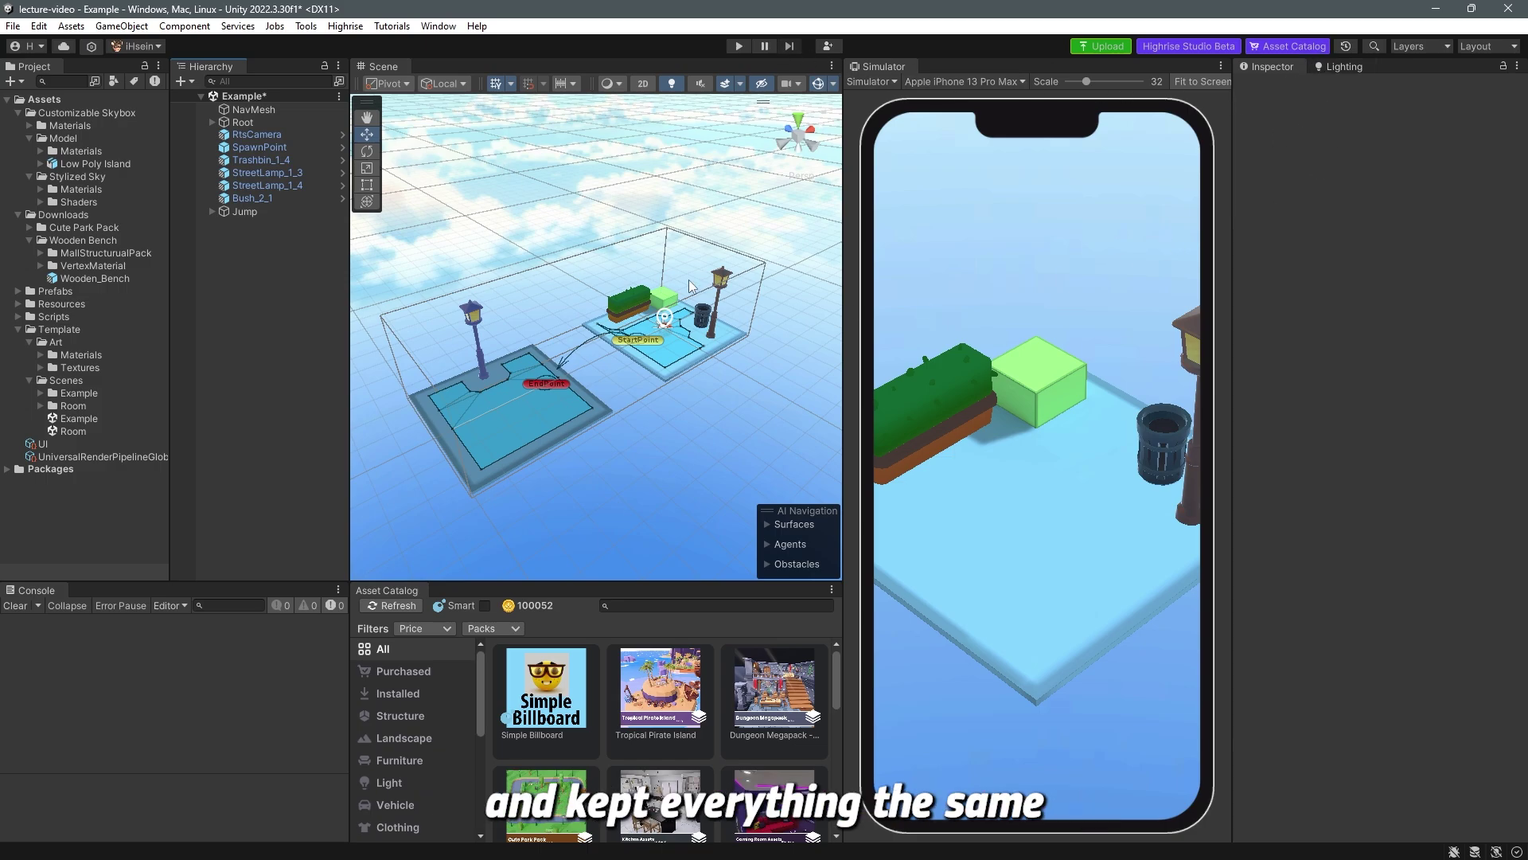
# Change the preview from Simulator to Game view.
pyautogui.click(885, 80)
pyautogui.click(885, 99)
pyautogui.click(876, 82)
pyautogui.click(890, 116)
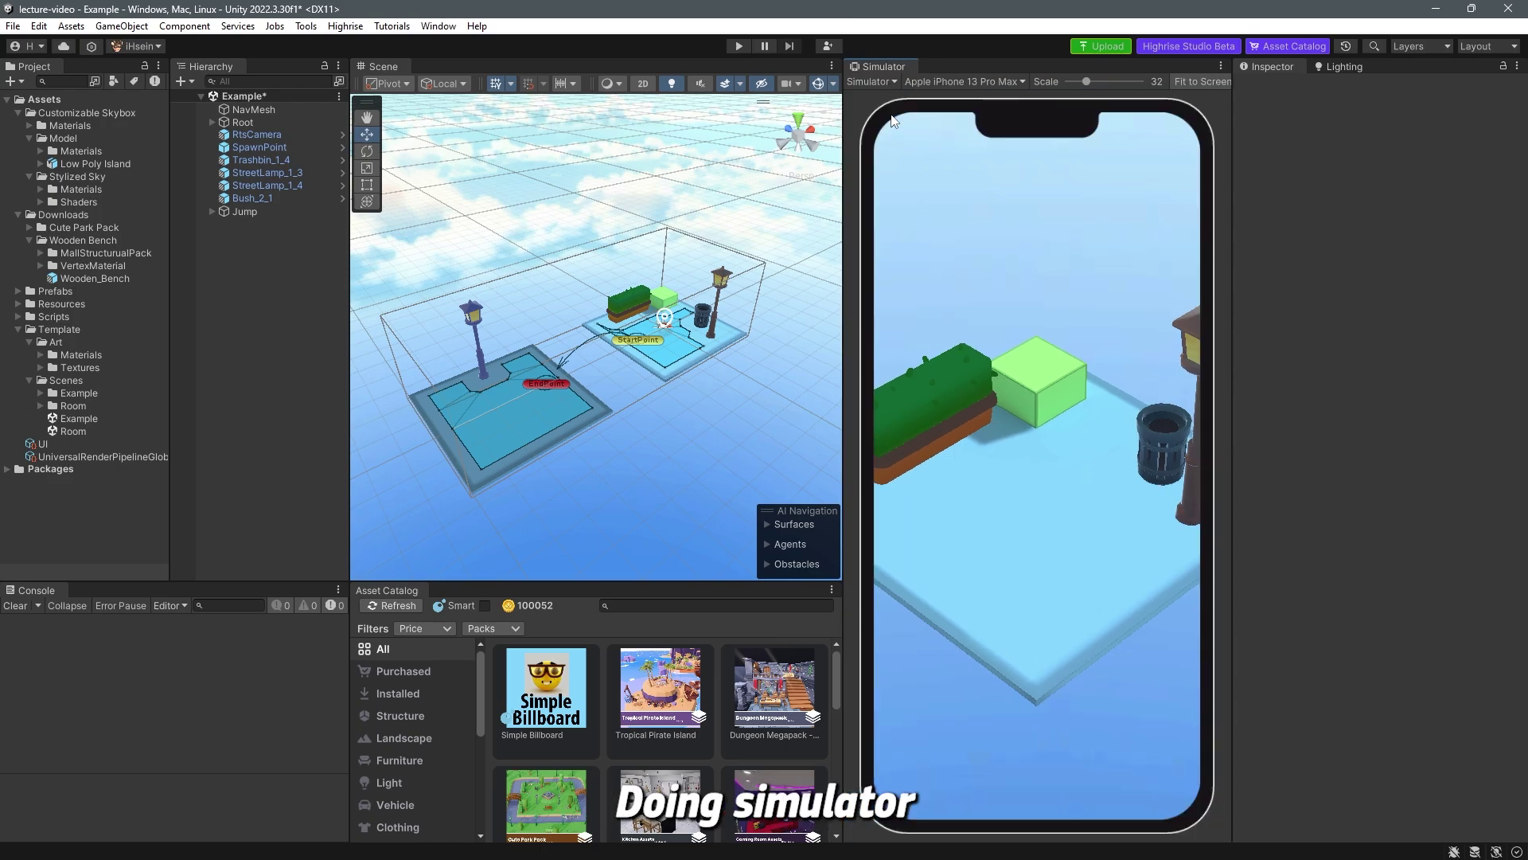
pyautogui.click(890, 83)
pyautogui.click(890, 101)
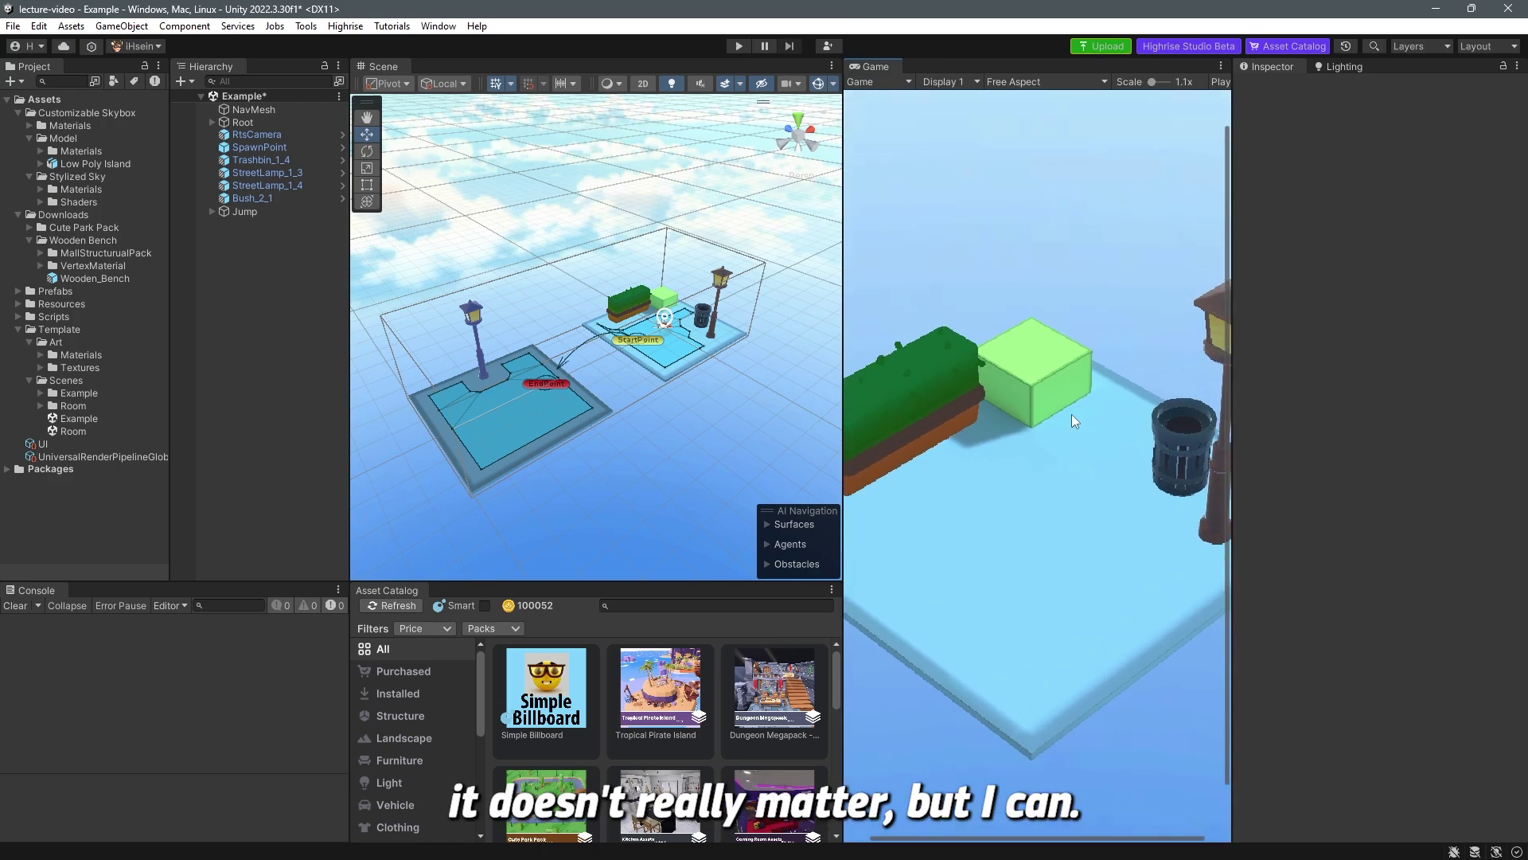
# Try other aspect ratios in the Game view, including Full HD (1920x1080), and return to Free Aspect.
pyautogui.scroll(2, 1062, 430)
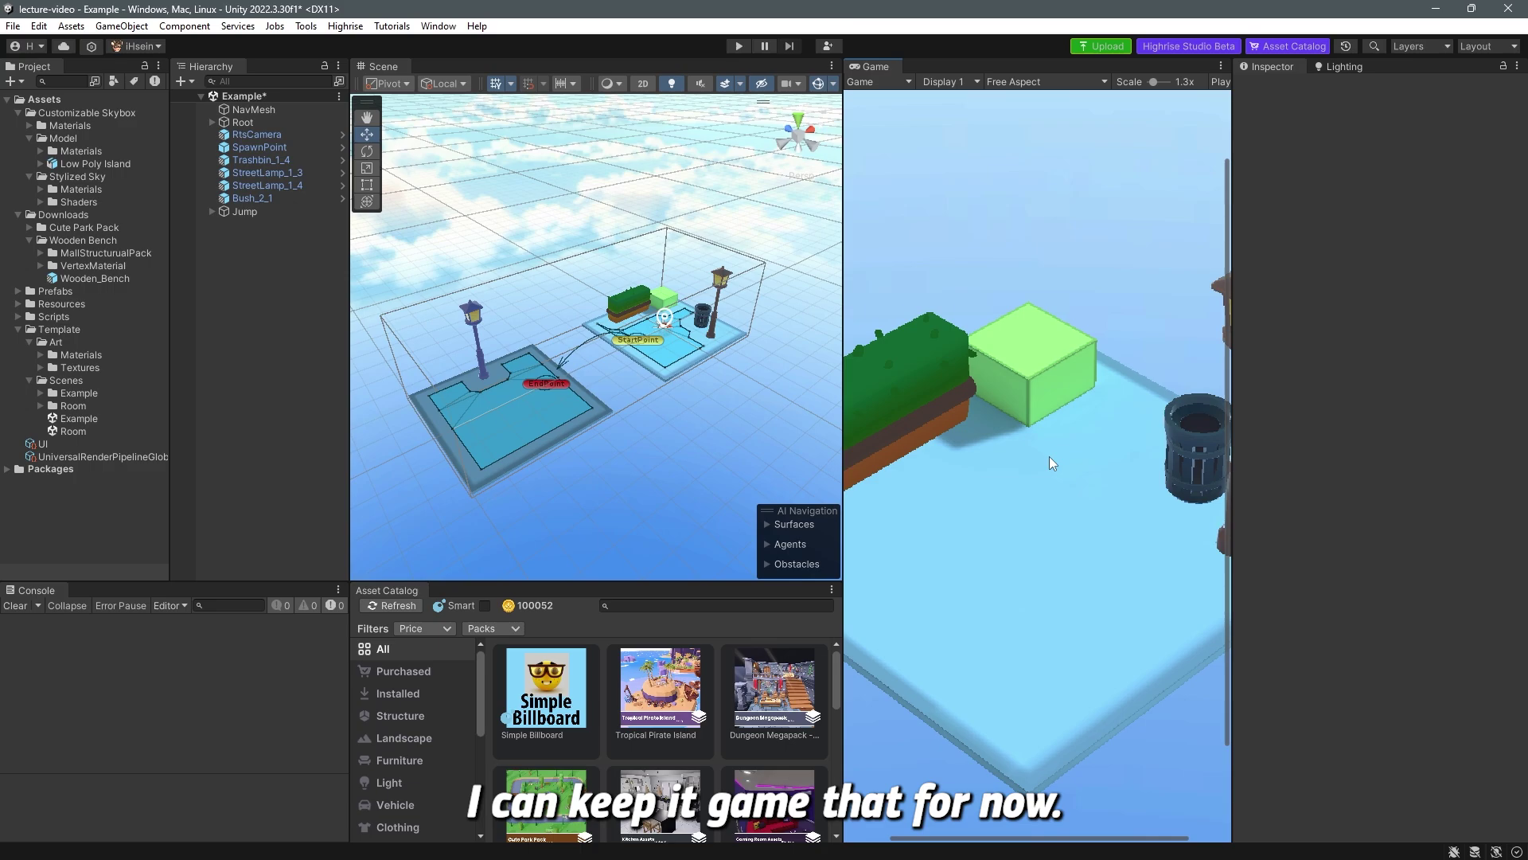
pyautogui.scroll(-3, 1049, 462)
pyautogui.click(1039, 82)
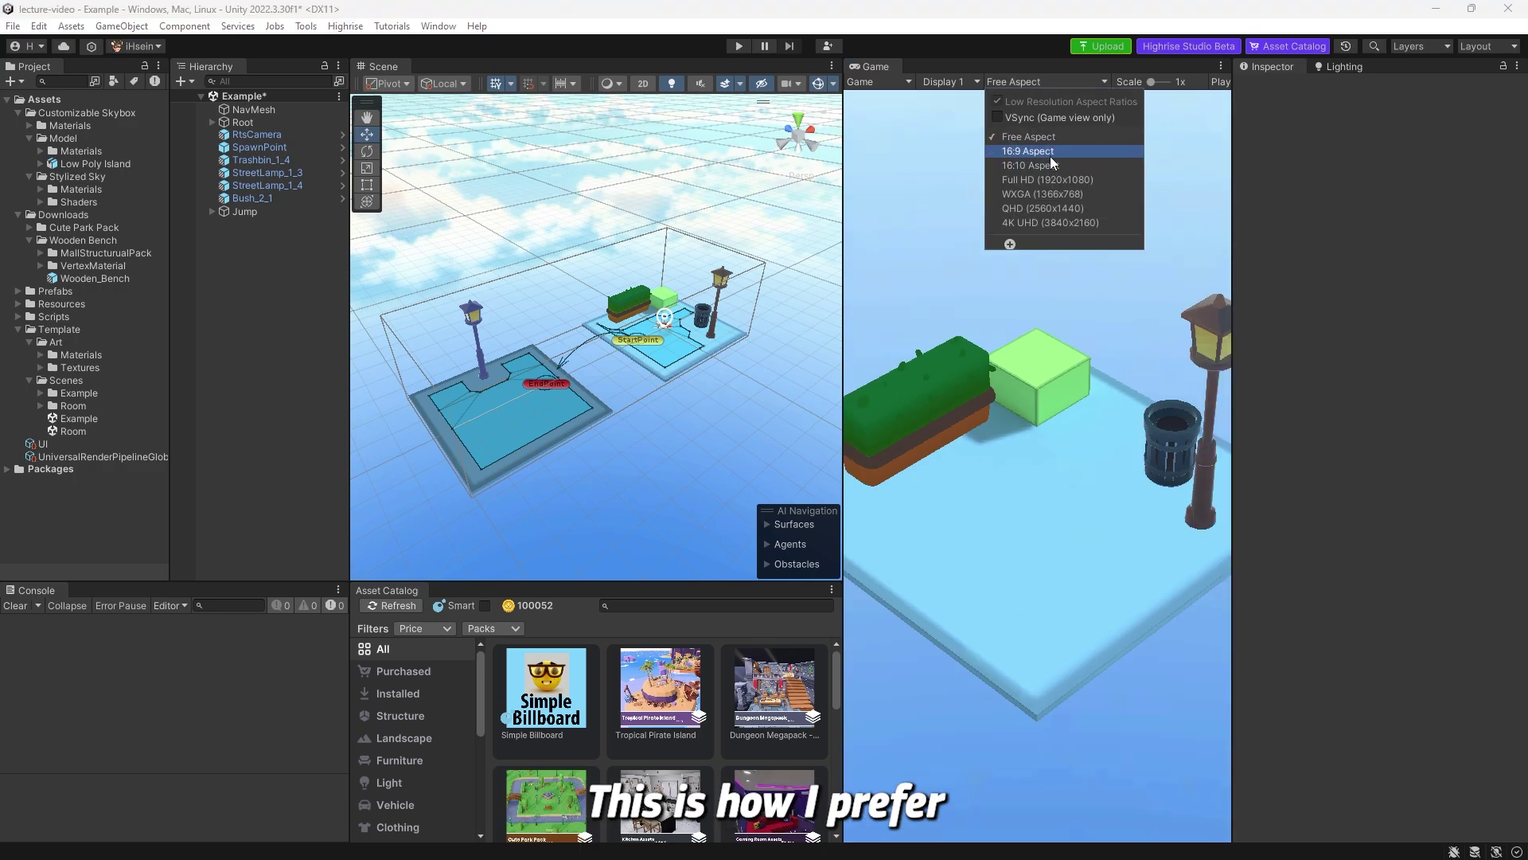
pyautogui.click(1049, 156)
pyautogui.click(1036, 82)
pyautogui.click(1044, 164)
pyautogui.click(1030, 80)
pyautogui.click(1049, 136)
pyautogui.click(1034, 81)
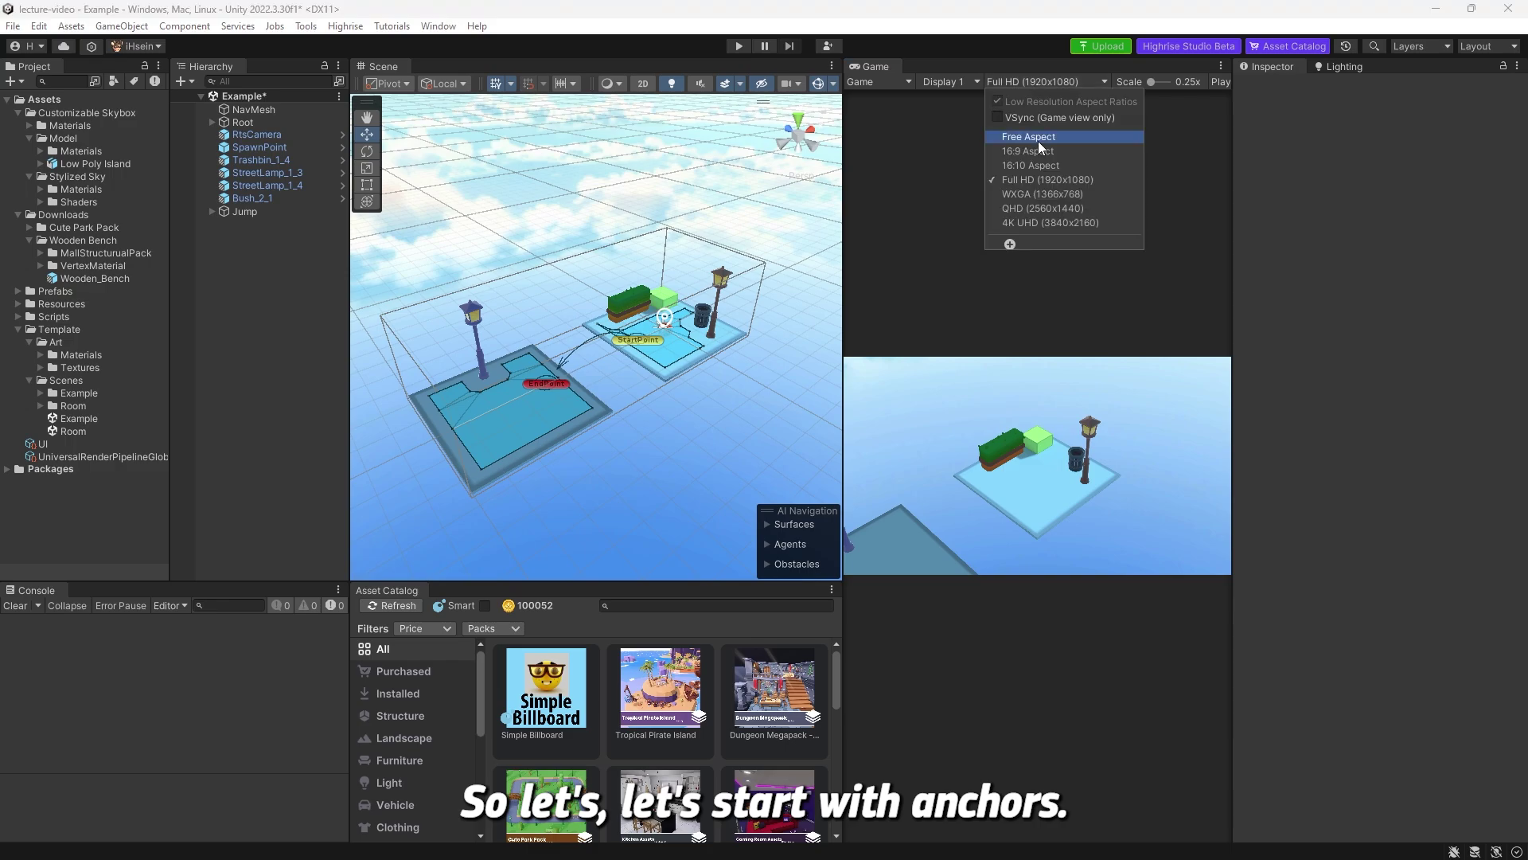
pyautogui.click(1039, 139)
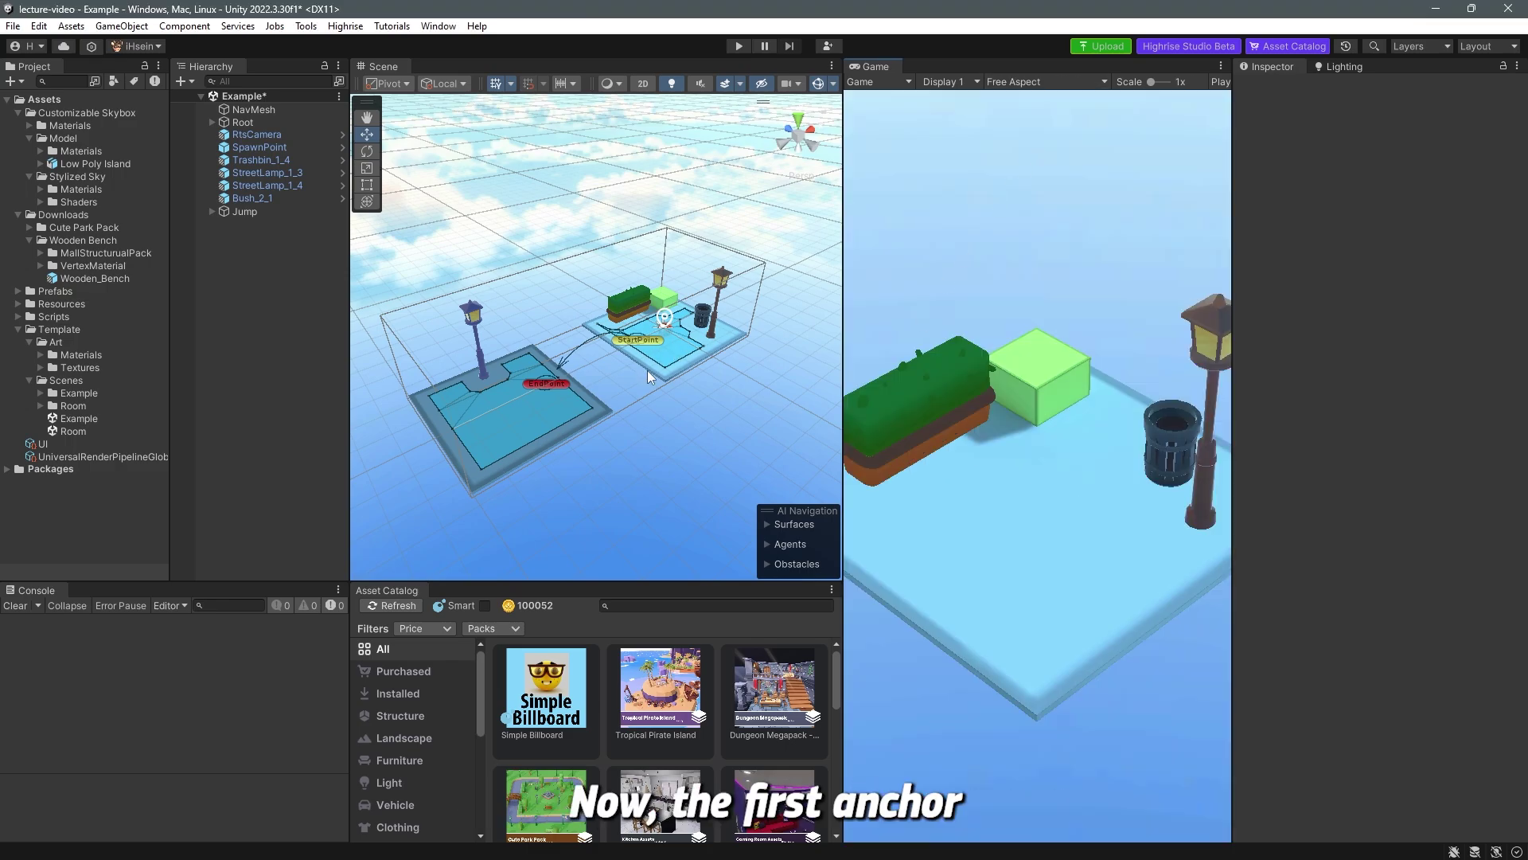
# Select the green cube beside the bush and collapse its Box Collider component.
pyautogui.moveTo(667, 410)
pyautogui.mouseDown(button='right')
pyautogui.moveTo(656, 376)
pyautogui.moveTo(690, 395)
pyautogui.mouseUp(button='right')
pyautogui.press('w')
pyautogui.press('w')
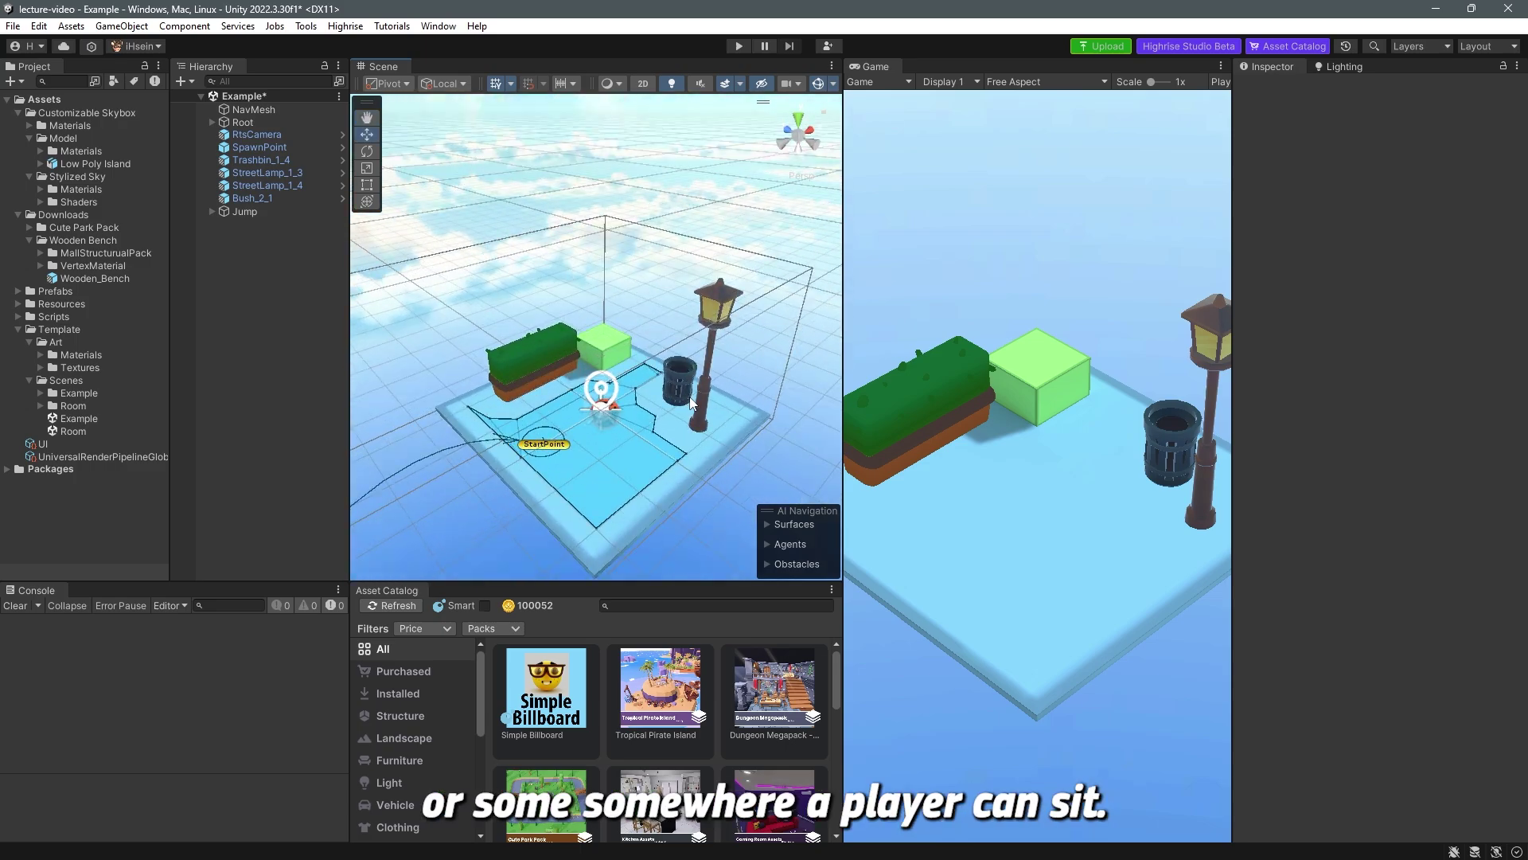
pyautogui.moveTo(691, 406); pyautogui.dragTo(689, 392, button='right')
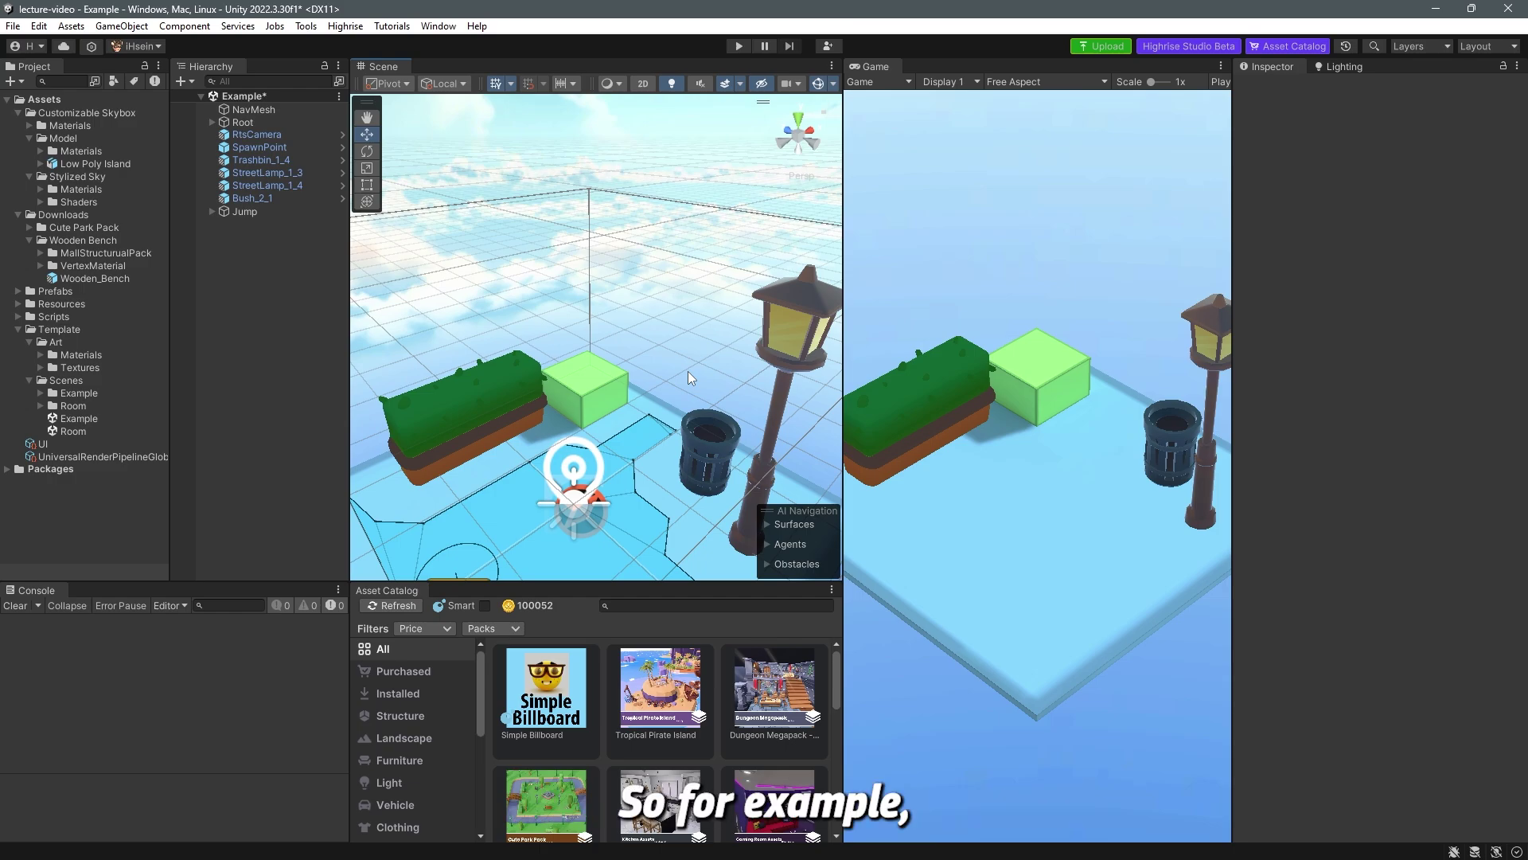
pyautogui.click(583, 398)
pyautogui.keyDown('alt'); pyautogui.moveTo(701, 427); pyautogui.dragTo(657, 347); pyautogui.keyUp('alt')
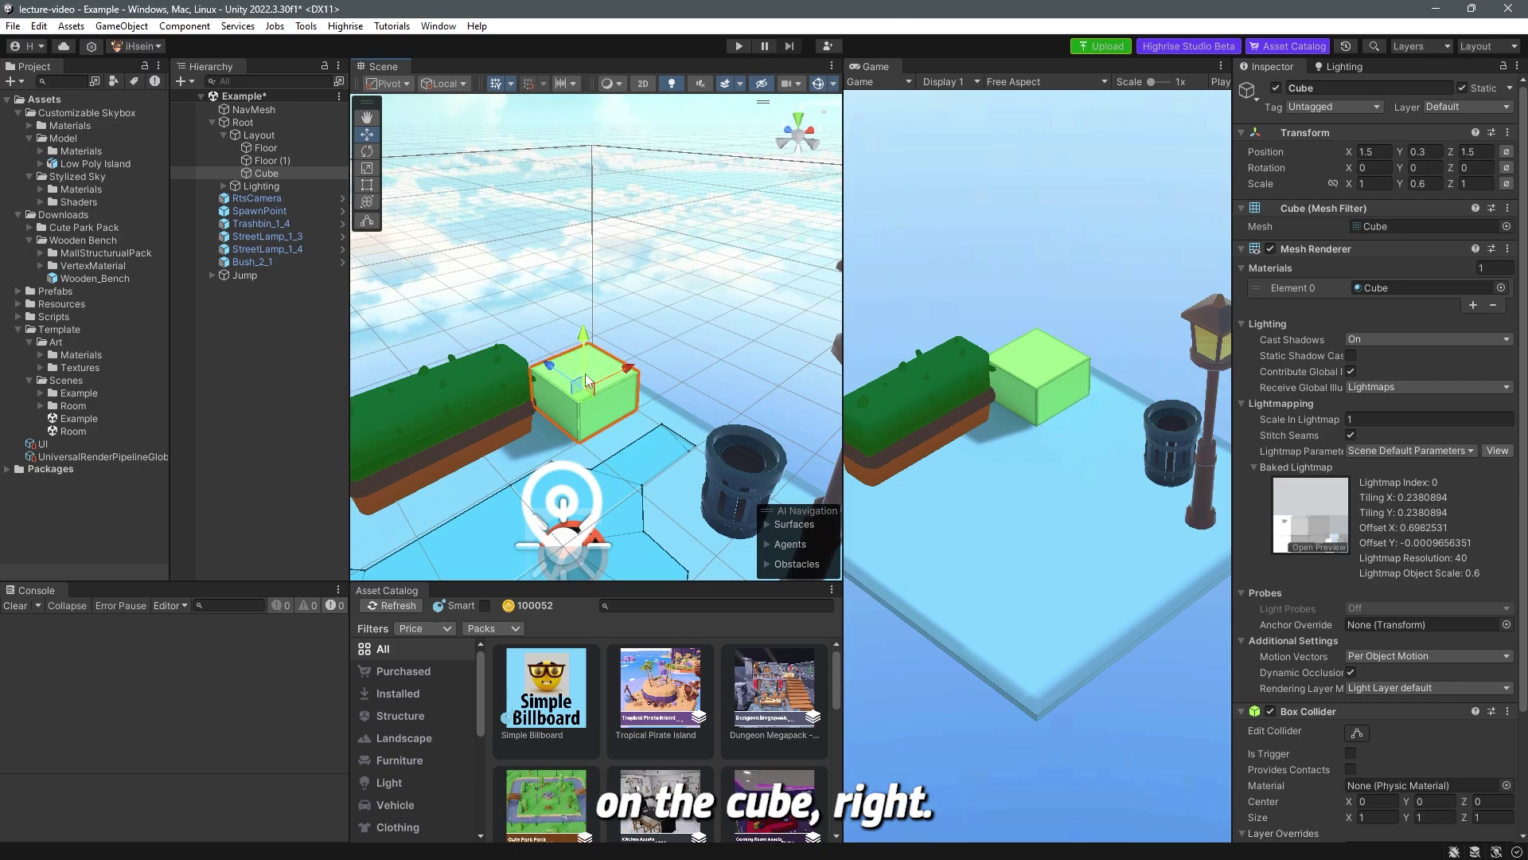
pyautogui.keyDown('alt'); pyautogui.moveTo(694, 361); pyautogui.dragTo(877, 365); pyautogui.keyUp('alt')
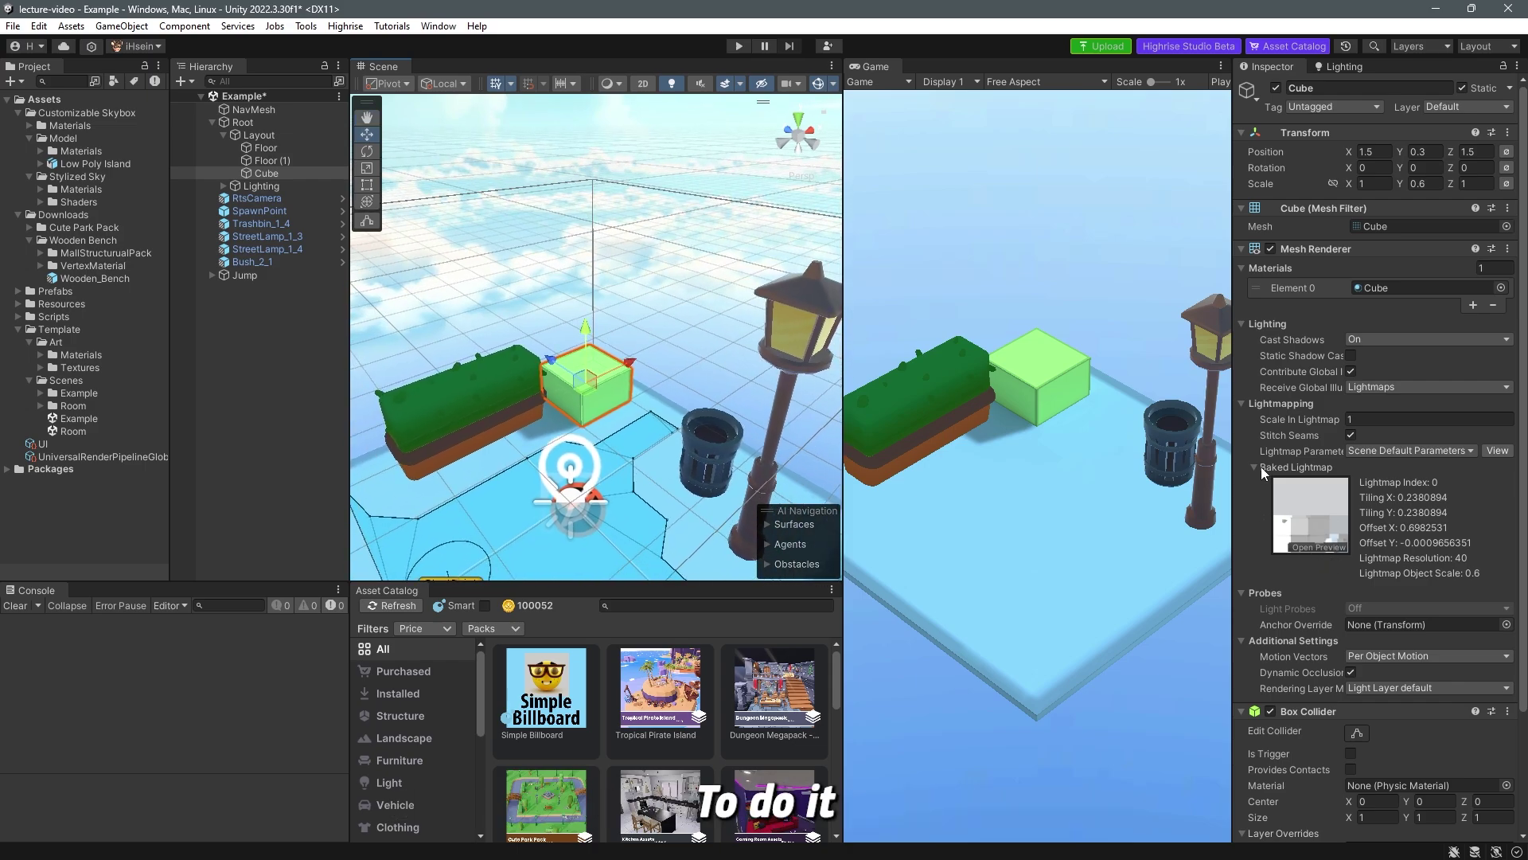
pyautogui.scroll(-4, 1285, 394)
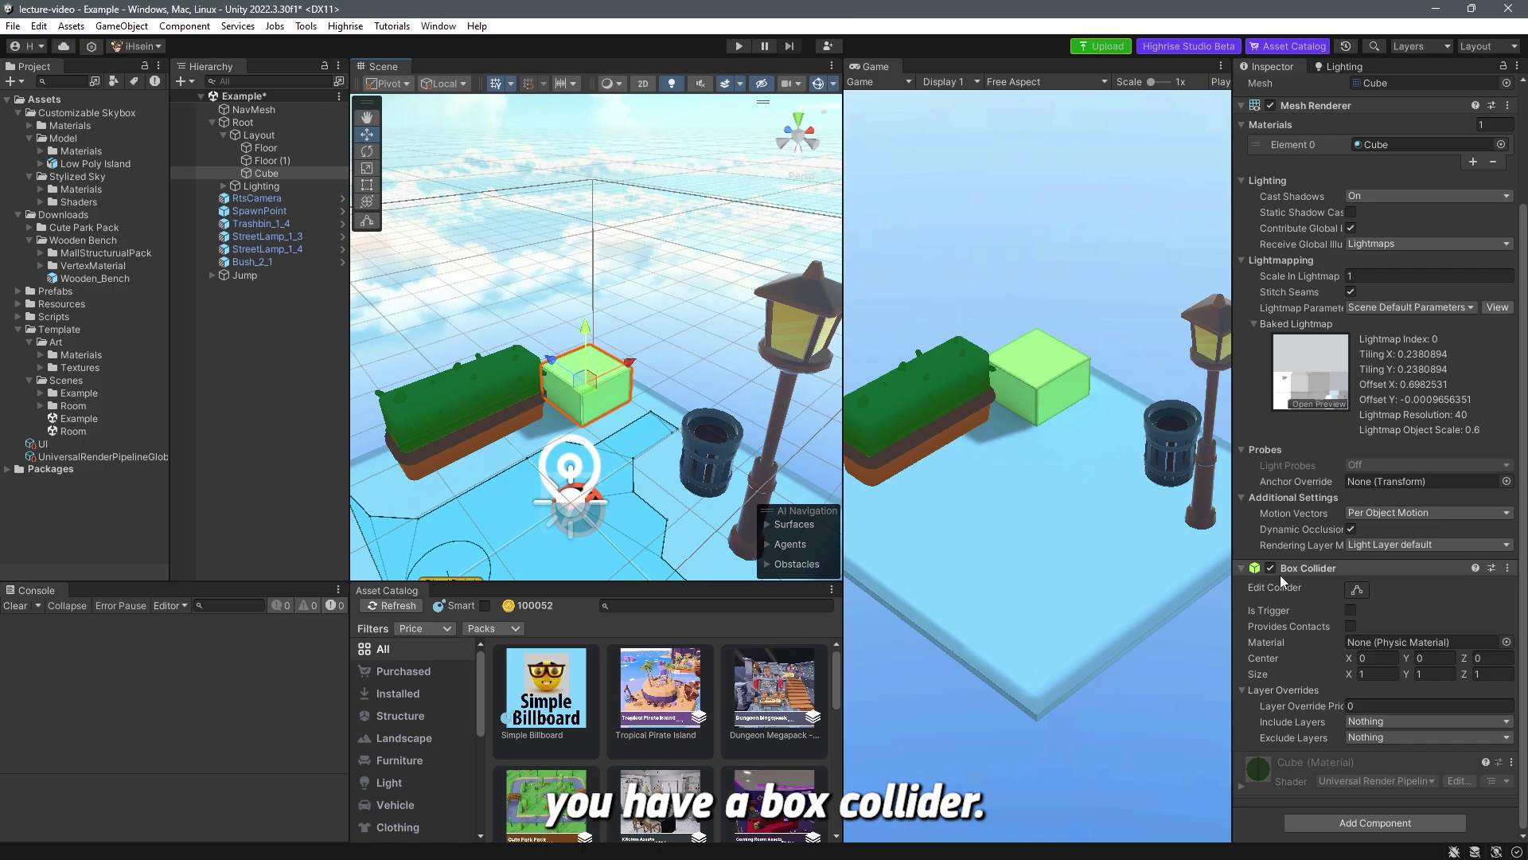
pyautogui.click(1278, 570)
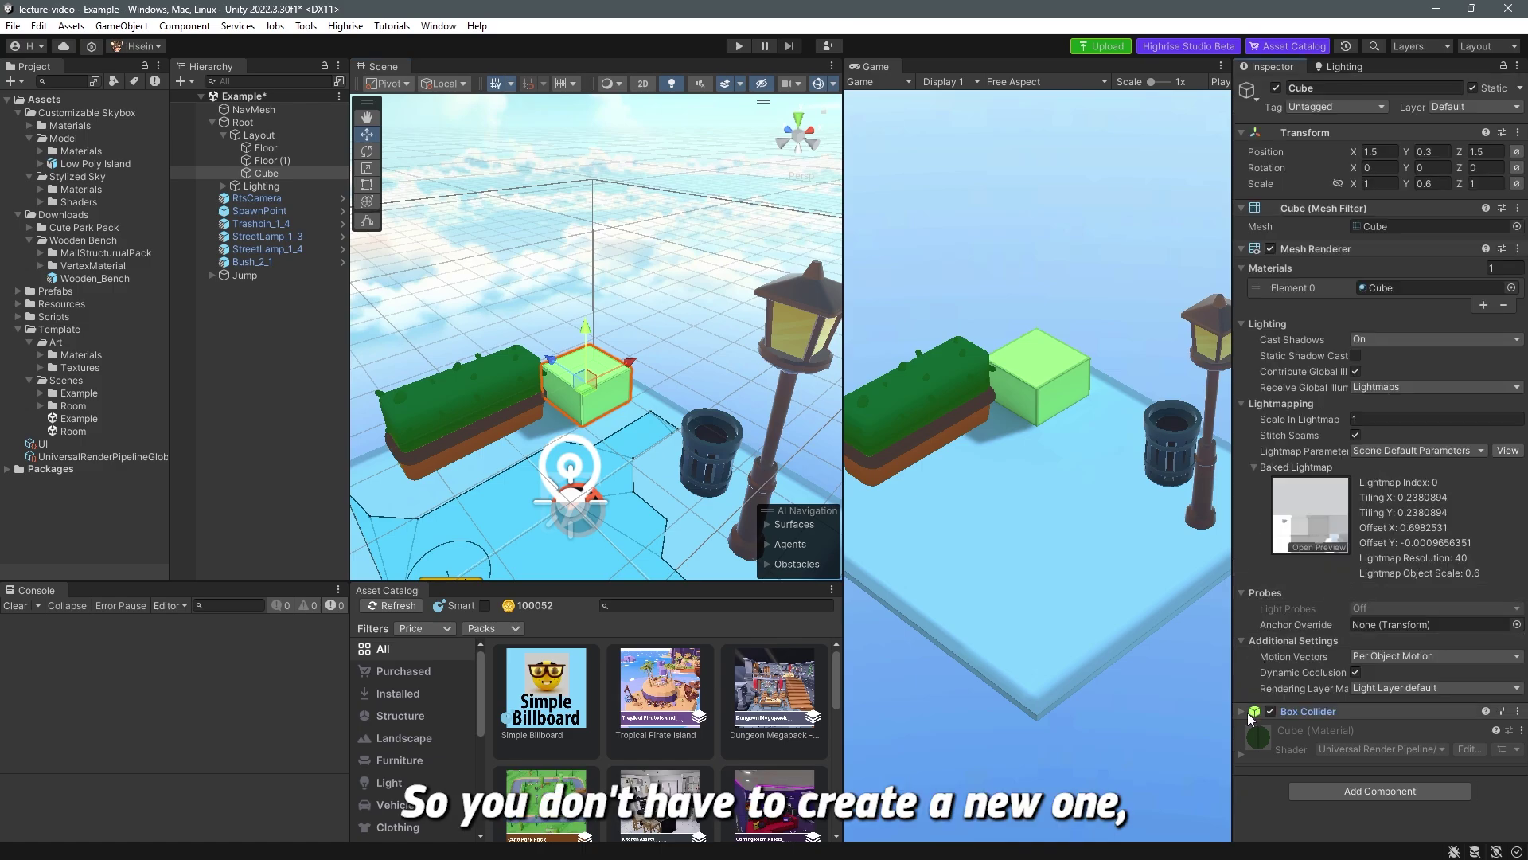
# Add an Anchor component to the cube and give it a Tap Handler.
pyautogui.click(1361, 793)
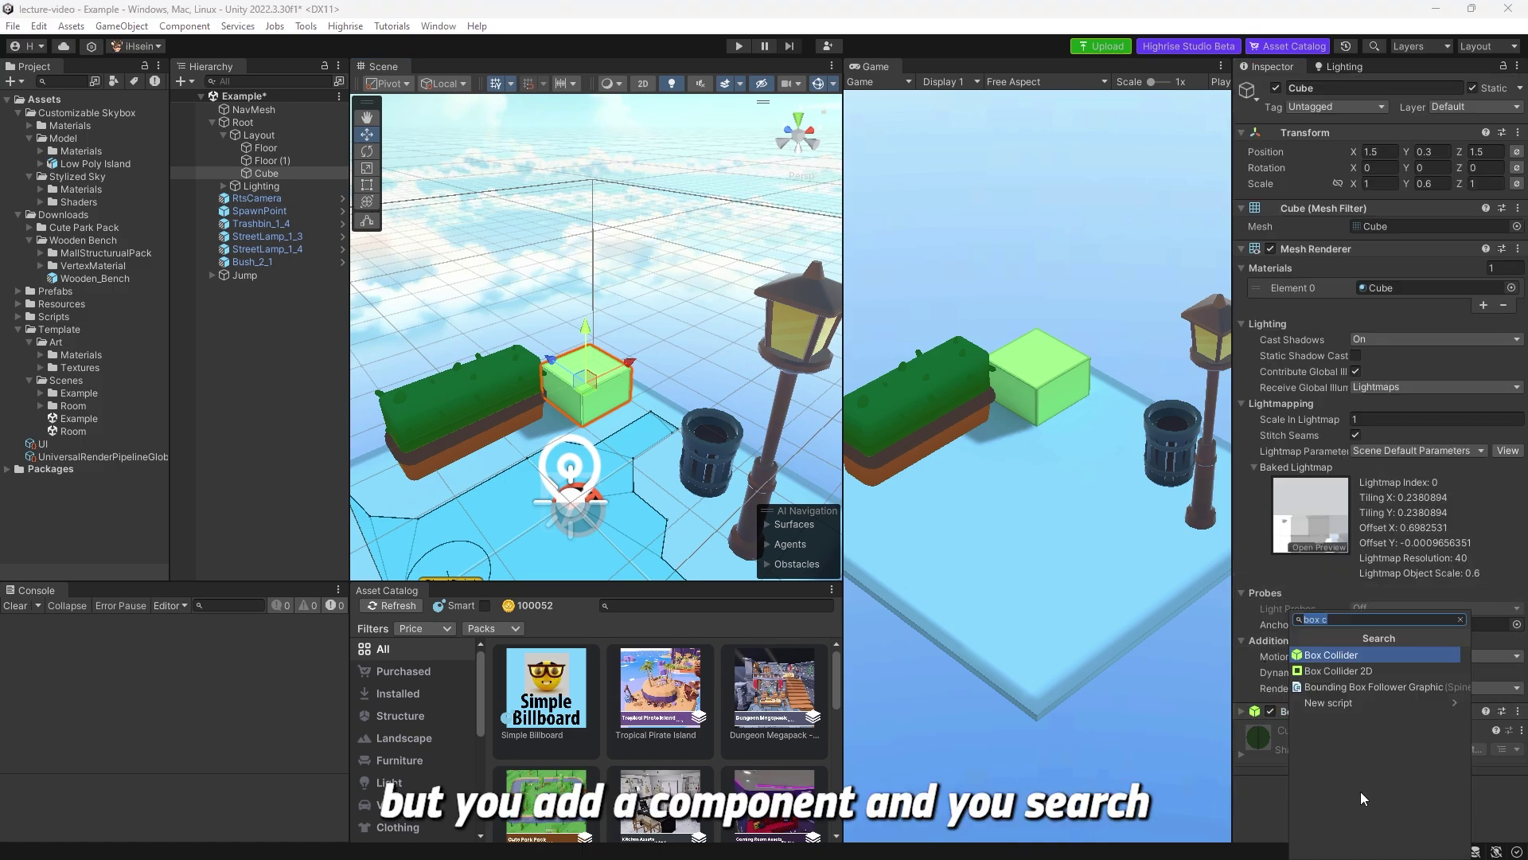
pyautogui.write('anchor')
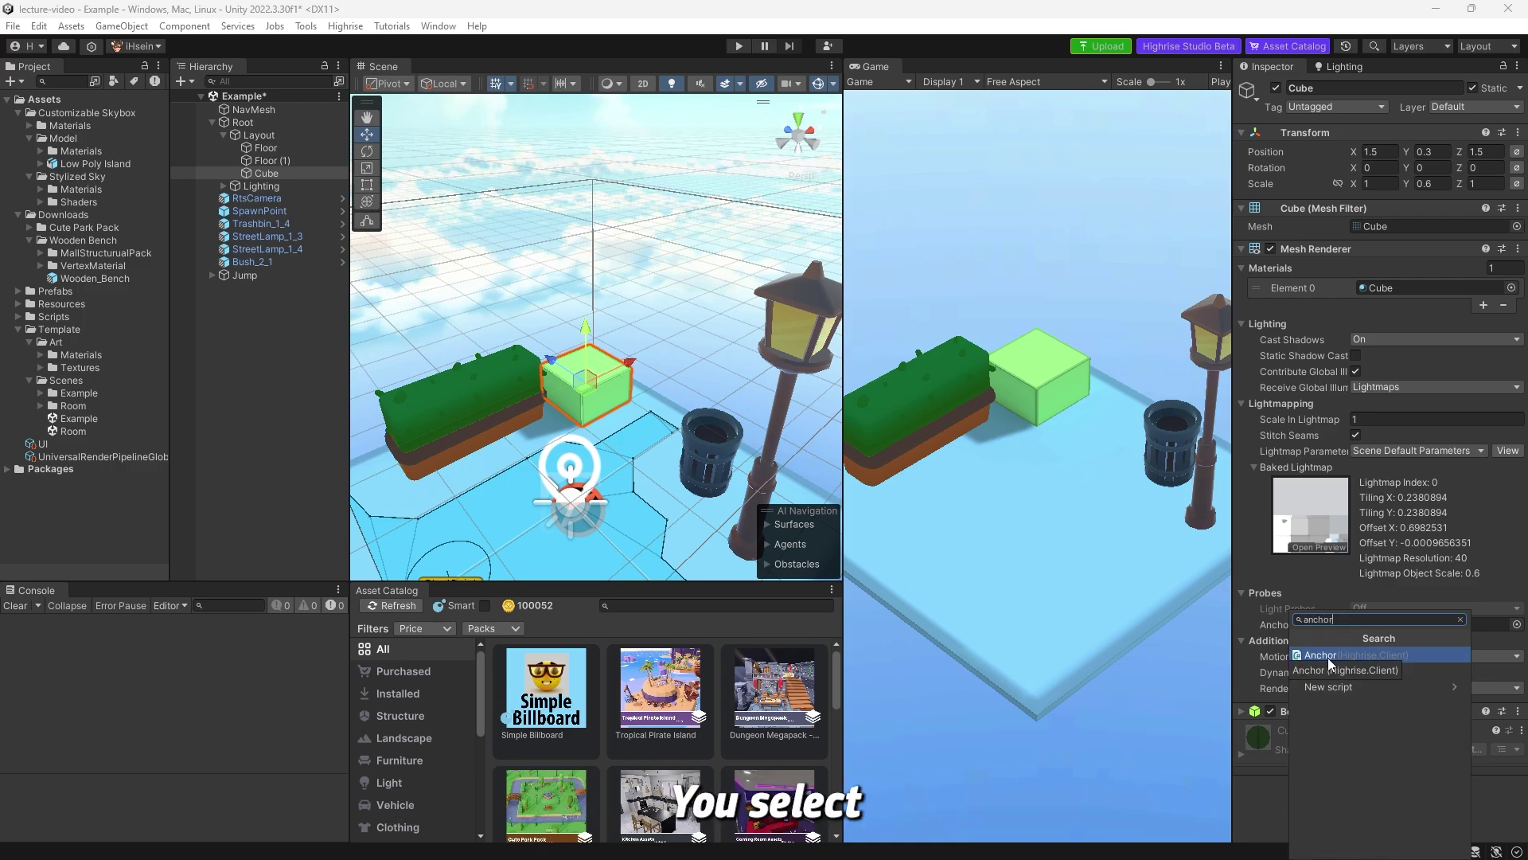
pyautogui.click(1358, 656)
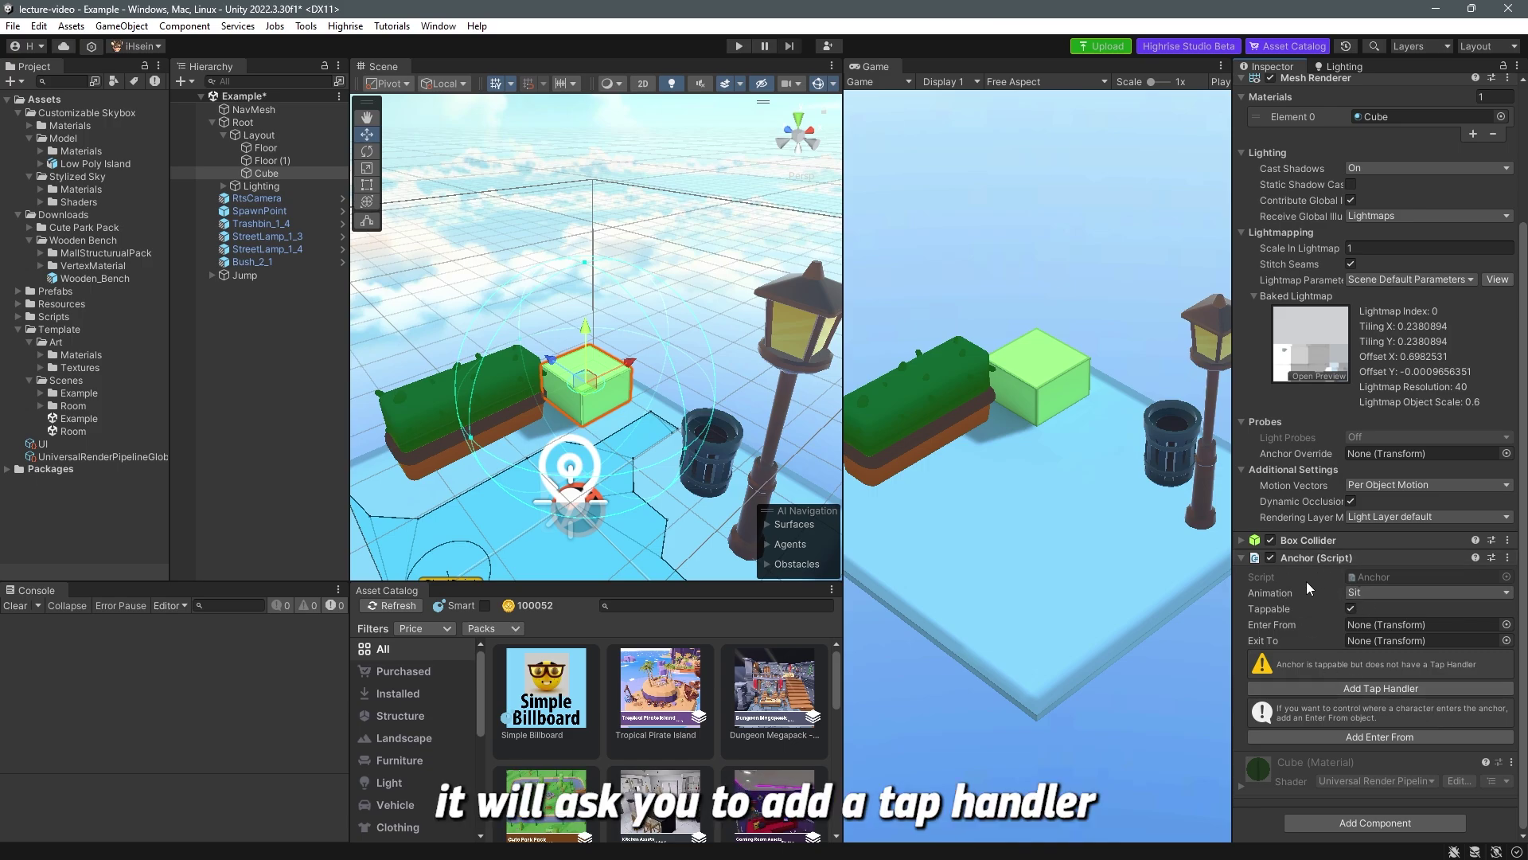
pyautogui.click(1372, 690)
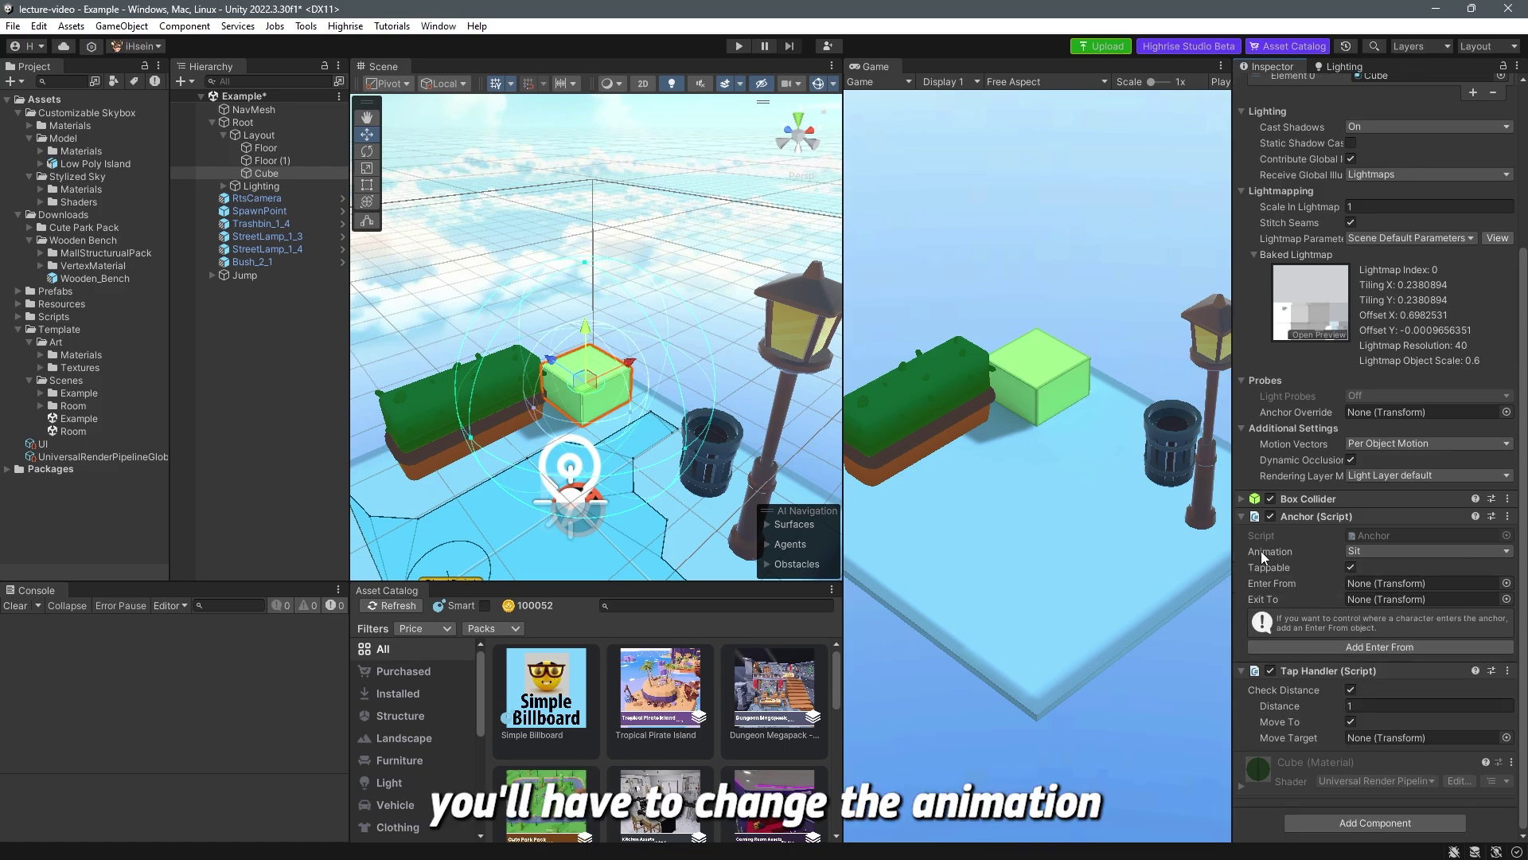
# Set the cube's Anchor animation to Run and save the scene.
pyautogui.click(1377, 551)
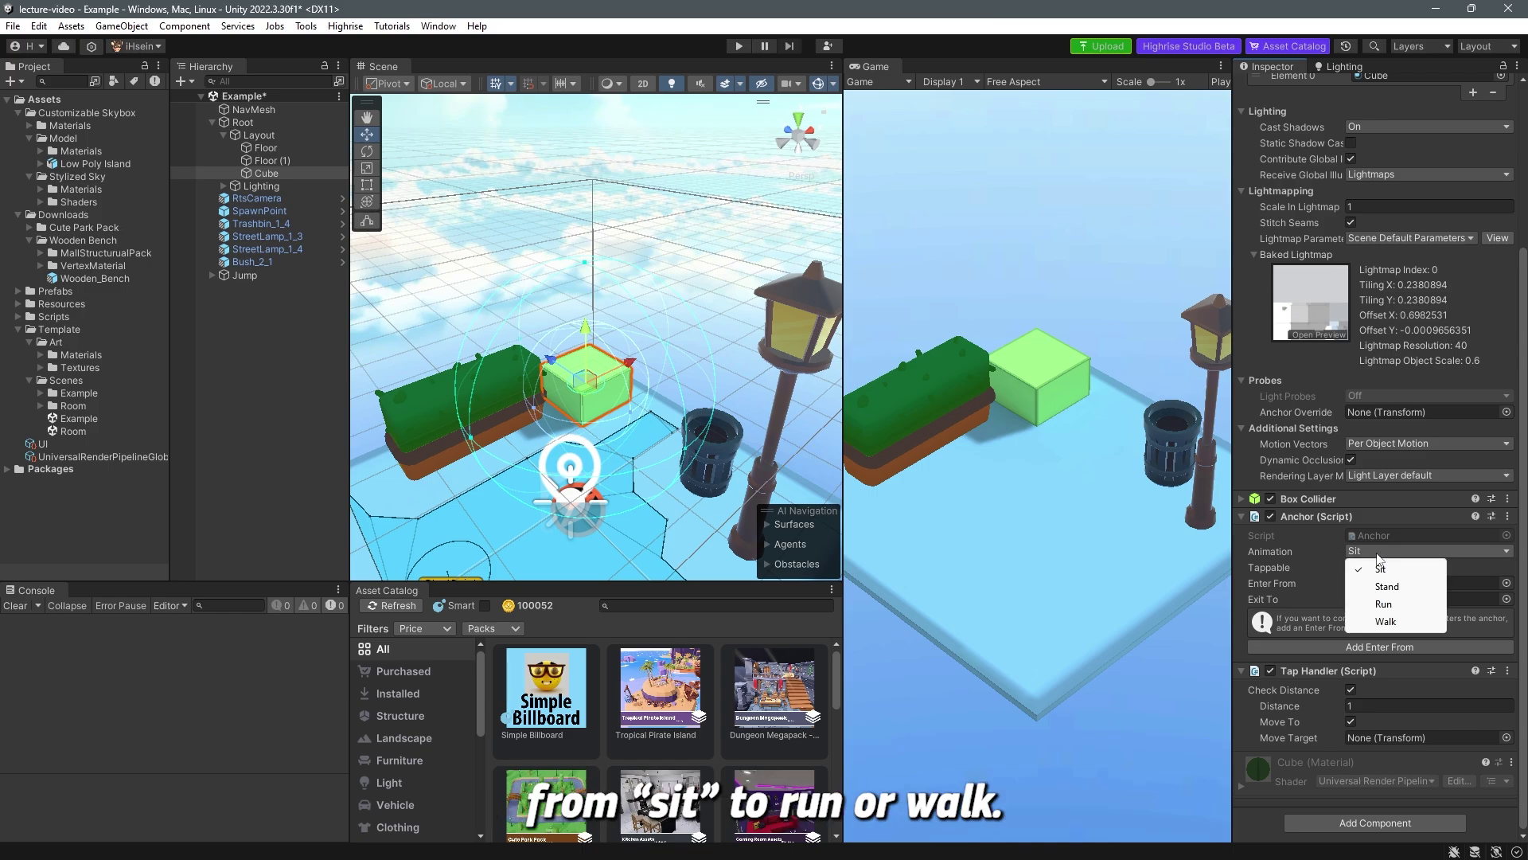
pyautogui.click(1410, 608)
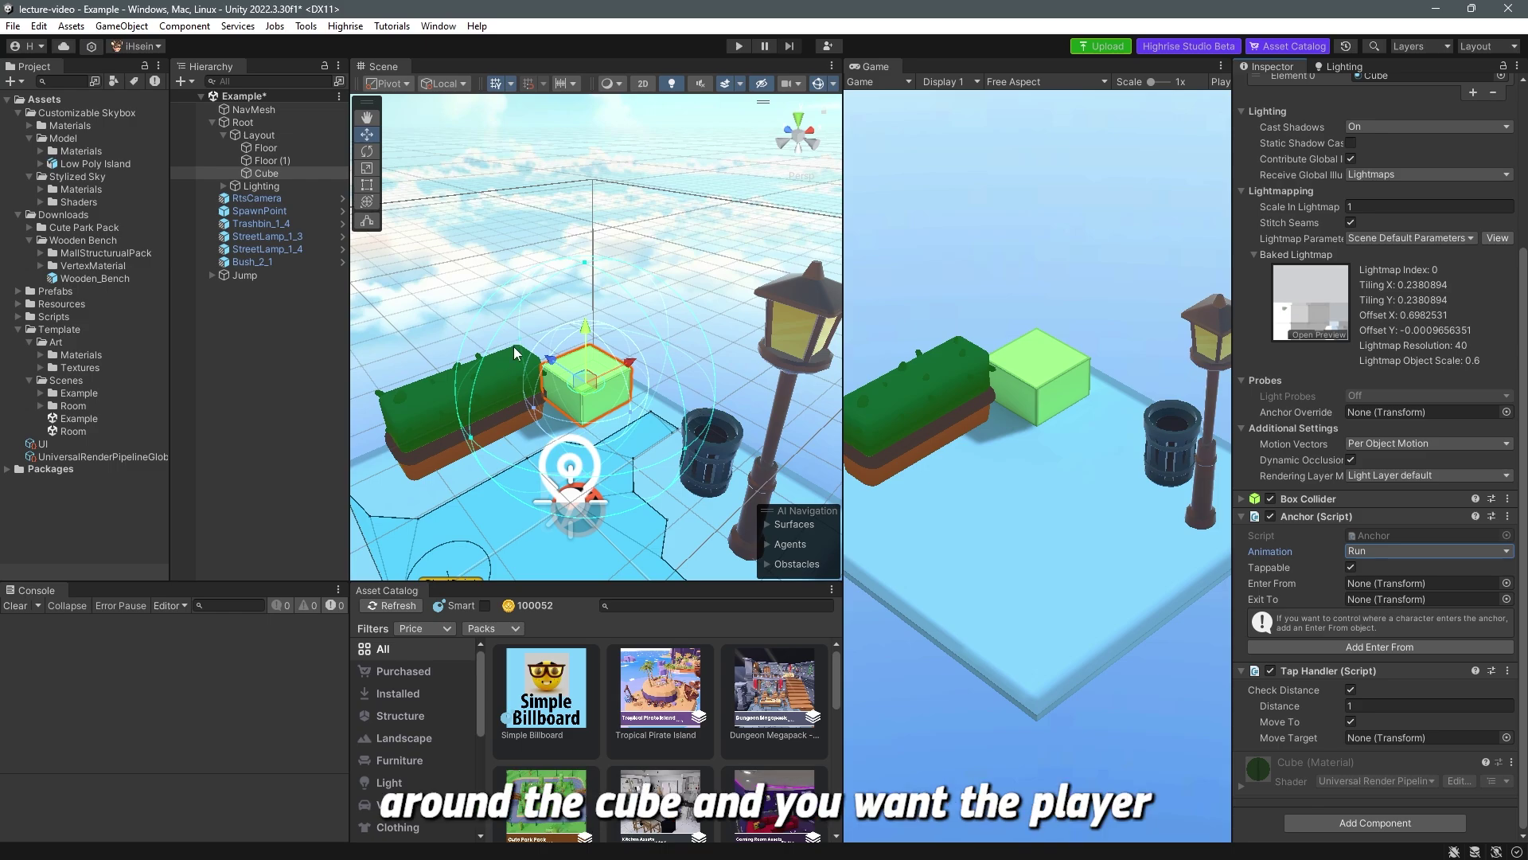
pyautogui.keyDown('alt'); pyautogui.moveTo(636, 291); pyautogui.dragTo(604, 452); pyautogui.keyUp('alt')
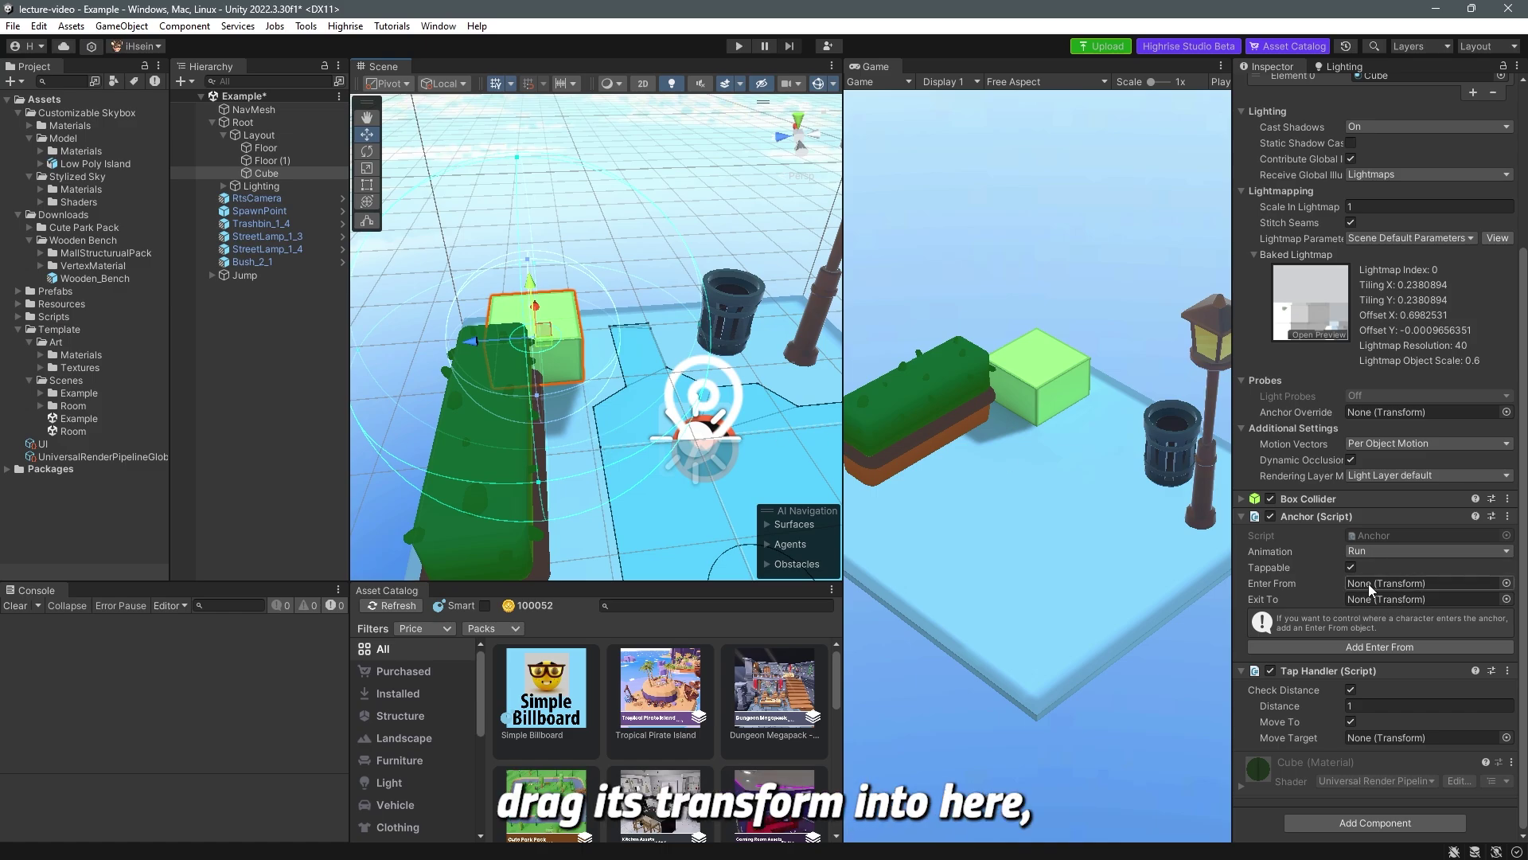
pyautogui.keyDown('alt'); pyautogui.moveTo(615, 330); pyautogui.dragTo(519, 353); pyautogui.keyUp('alt')
pyautogui.moveTo(654, 405); pyautogui.dragTo(608, 422, button='right')
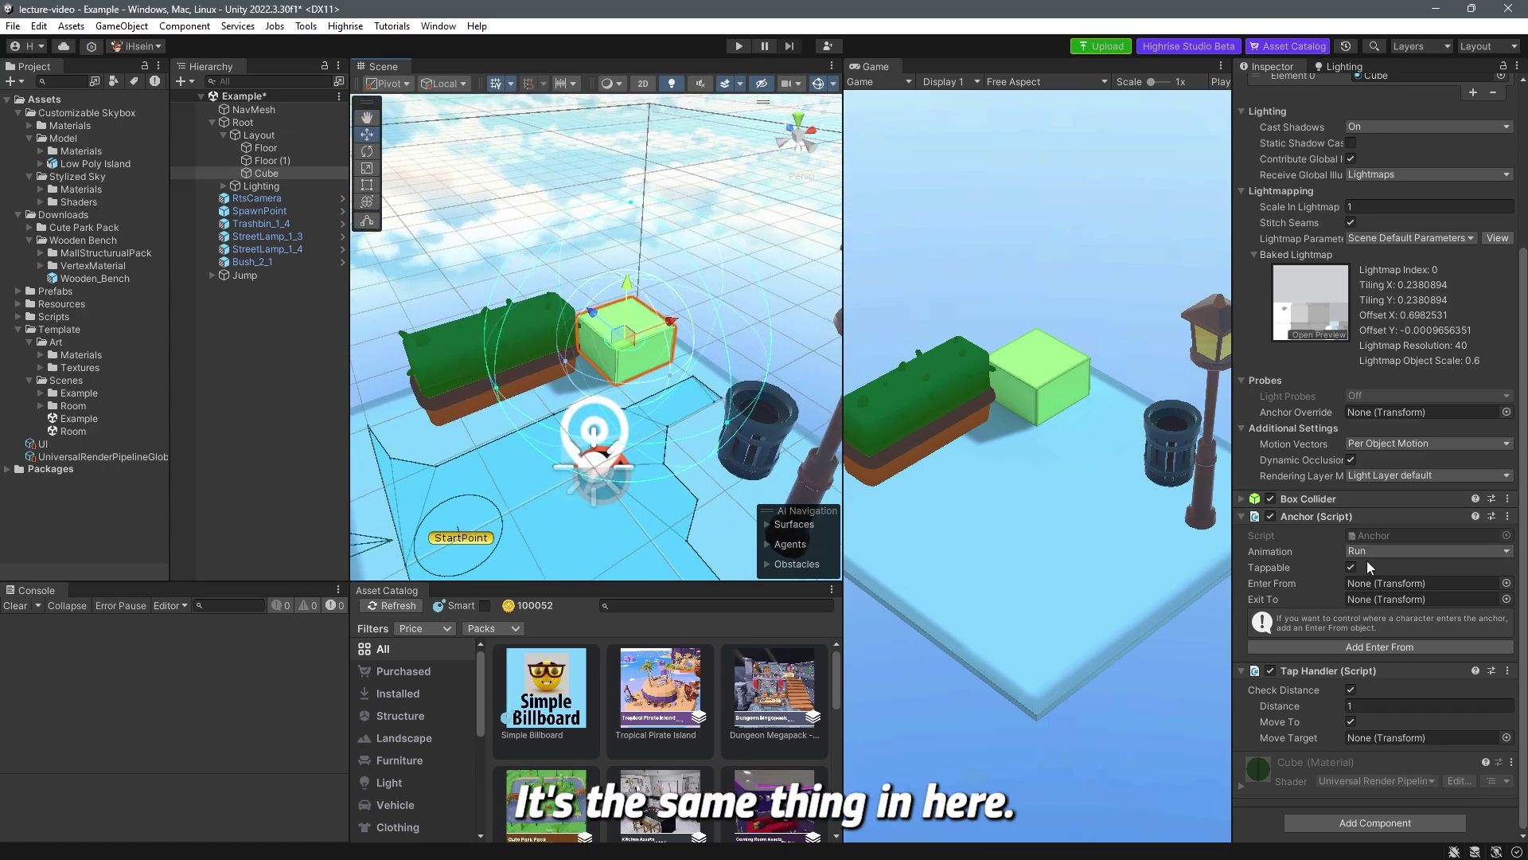
pyautogui.keyDown('alt'); pyautogui.moveTo(612, 426); pyautogui.dragTo(671, 394); pyautogui.keyUp('alt')
pyautogui.hotkey('ctrl', 's')
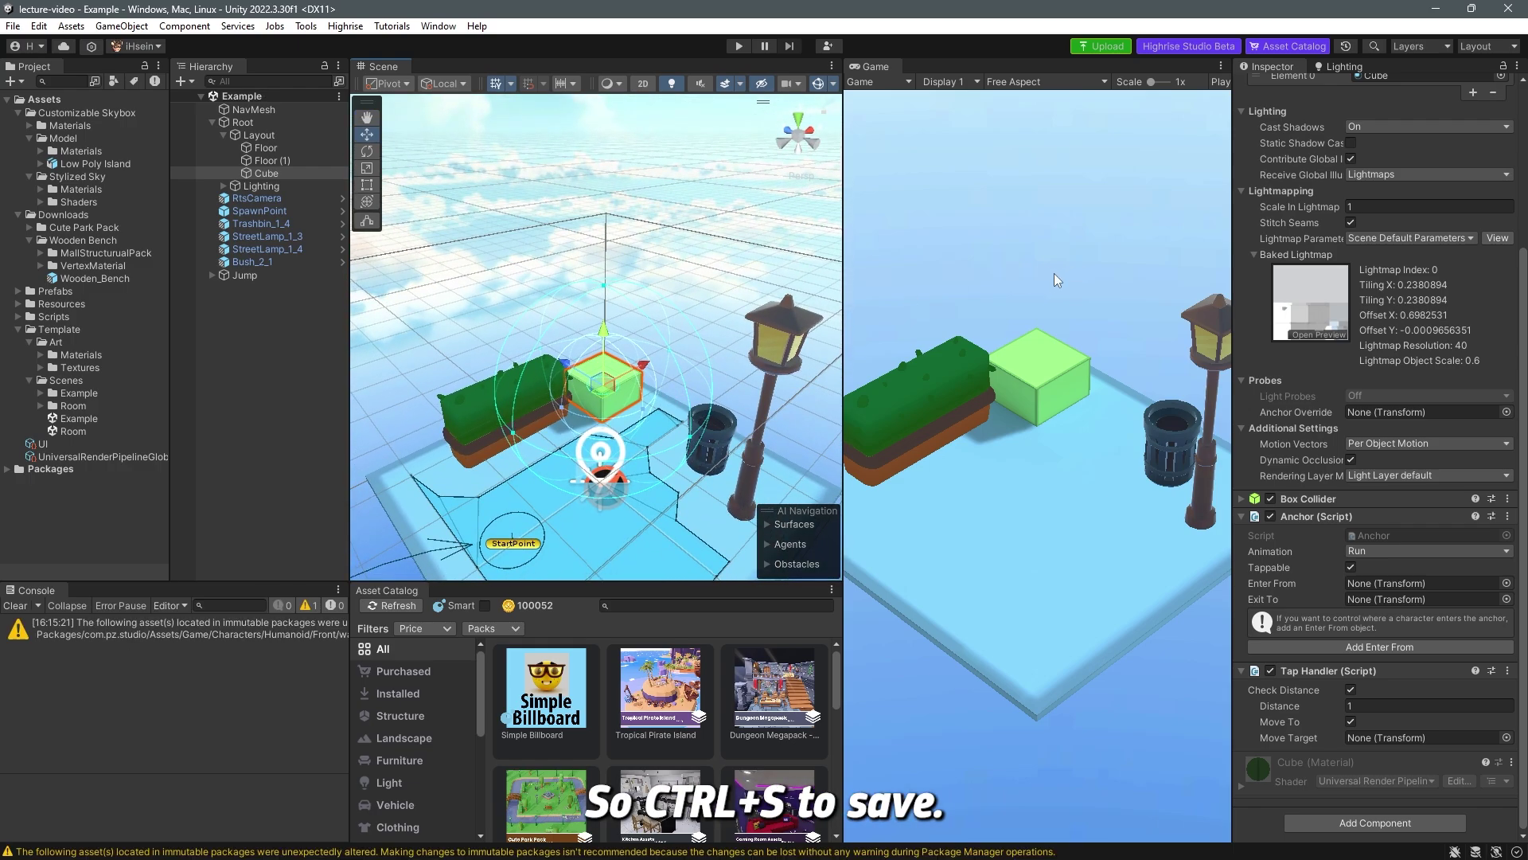
# Clear the console and test the anchor in play mode by sending the character onto the cube.
pyautogui.click(14, 605)
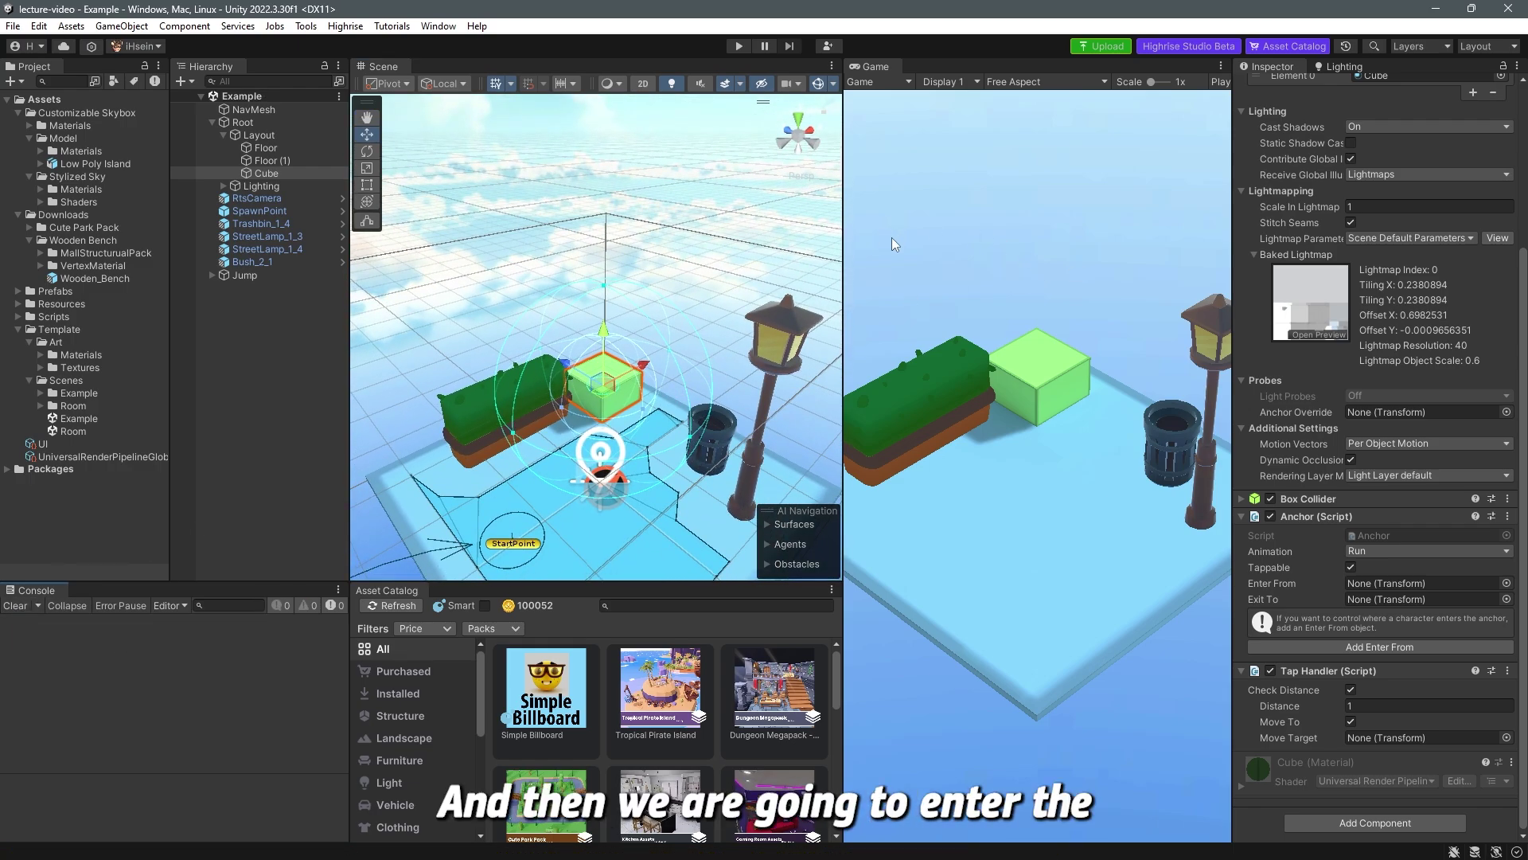
pyautogui.click(739, 46)
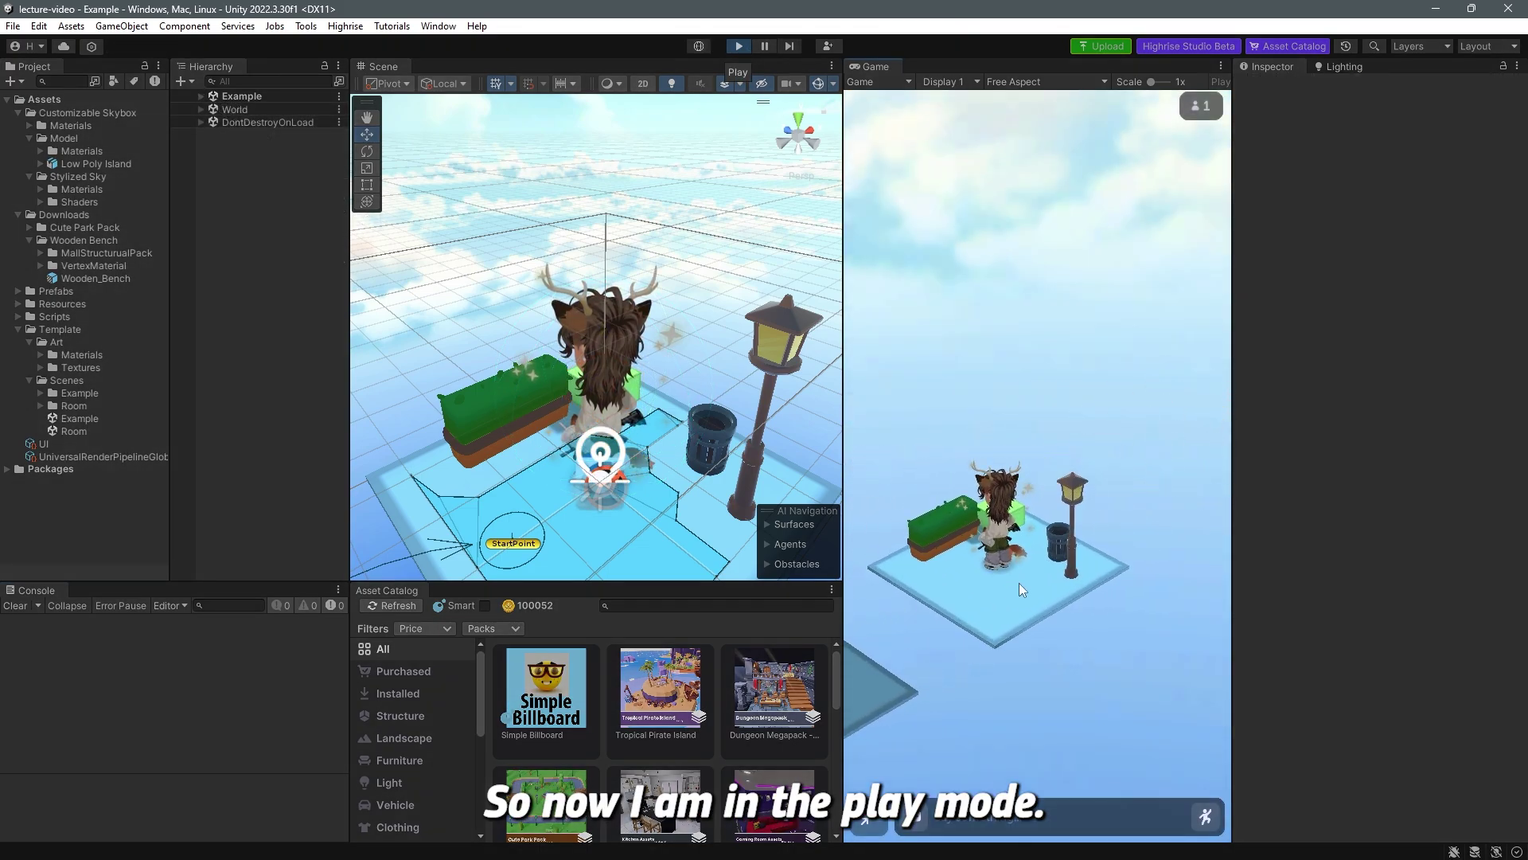
pyautogui.scroll(5, 1022, 576)
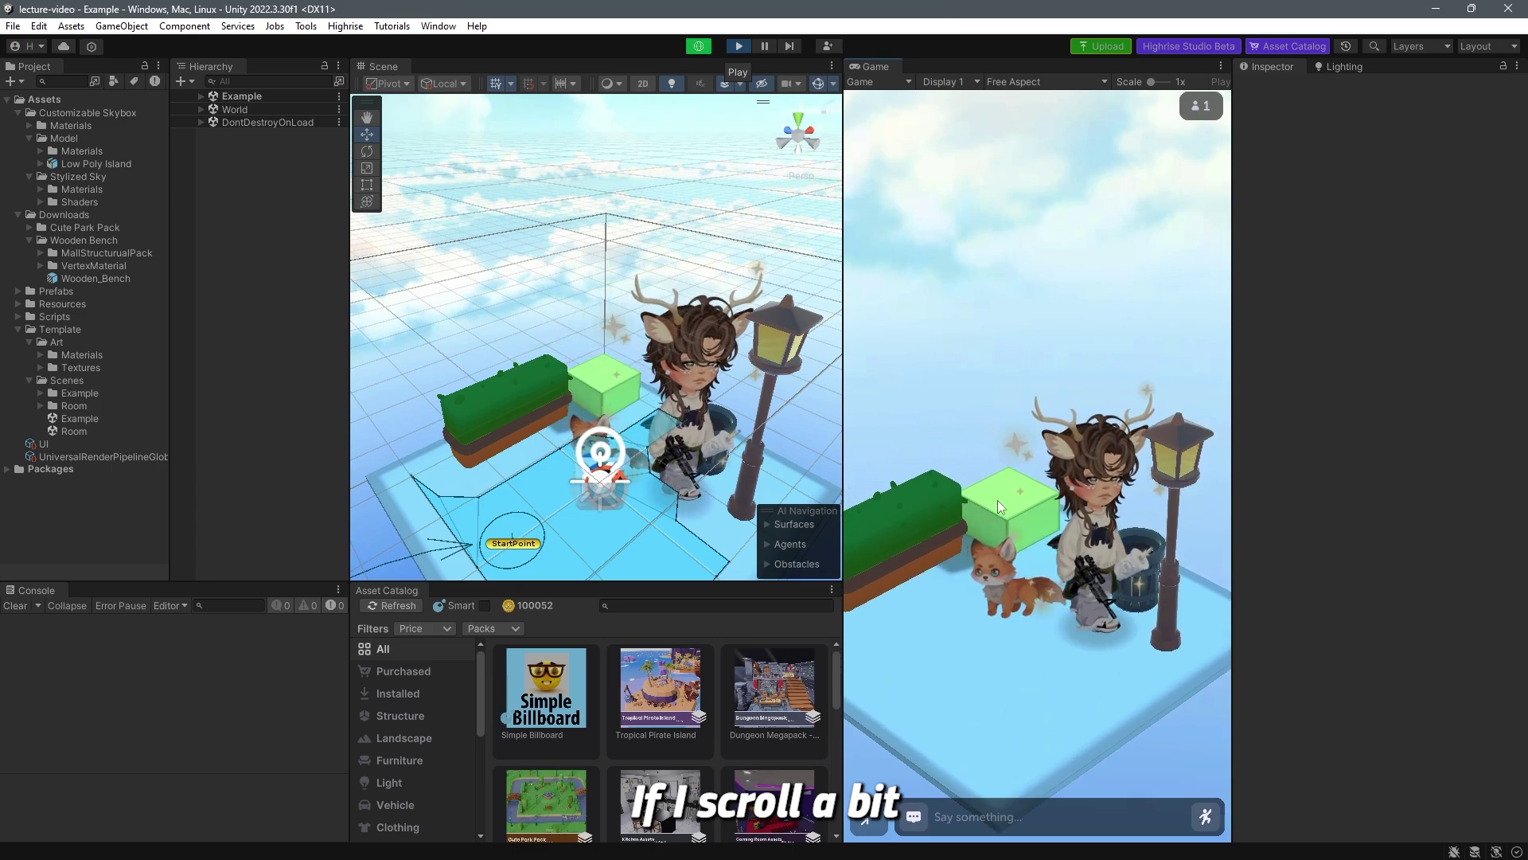
pyautogui.moveTo(1005, 498); pyautogui.dragTo(1046, 524)
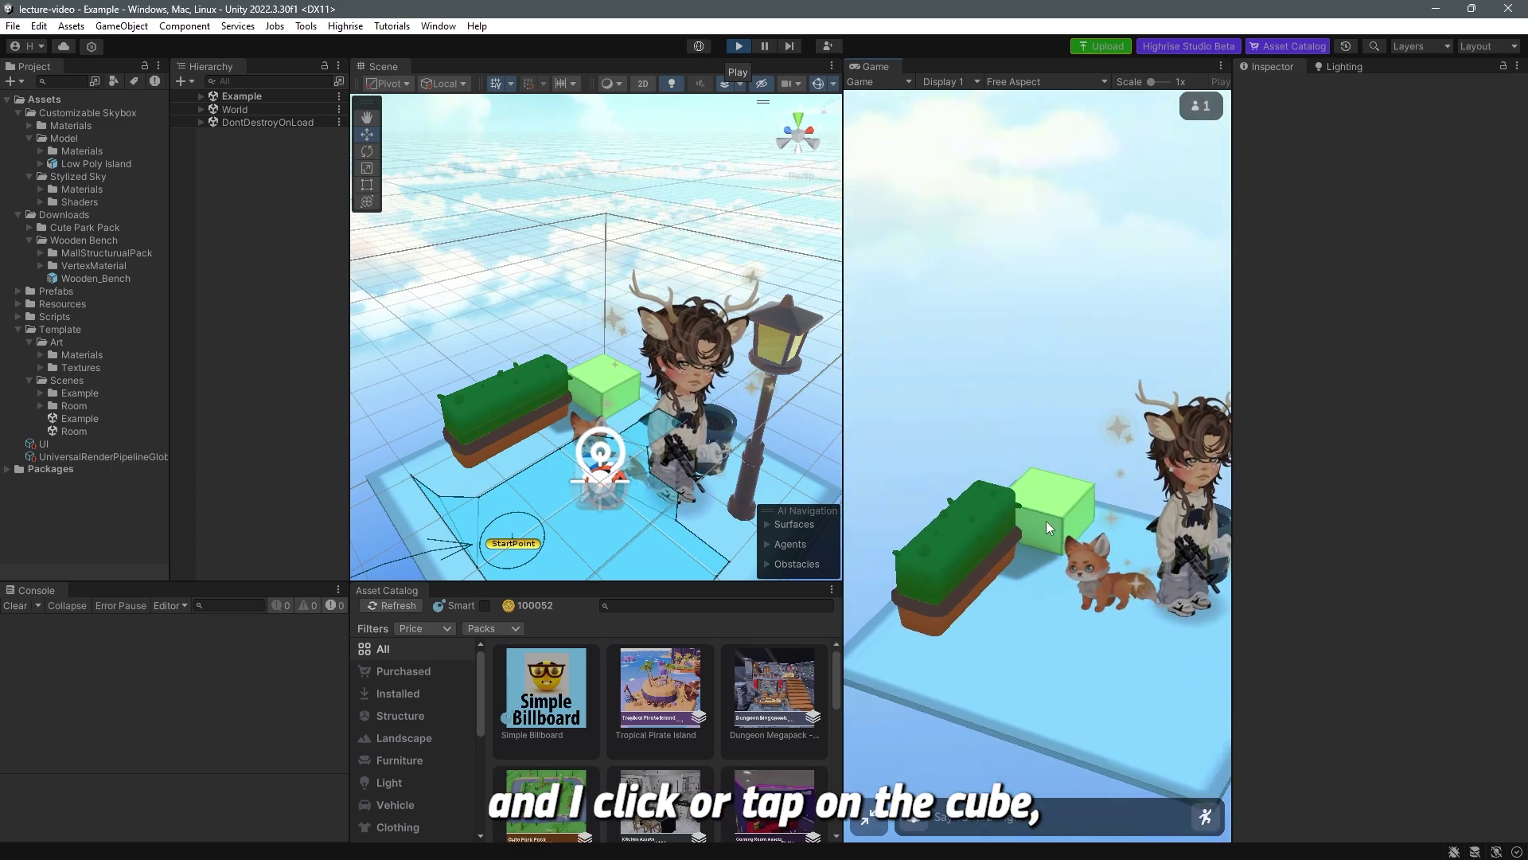
pyautogui.click(1033, 502)
pyautogui.moveTo(1063, 556); pyautogui.dragTo(1036, 487)
pyautogui.scroll(-5, 1037, 493)
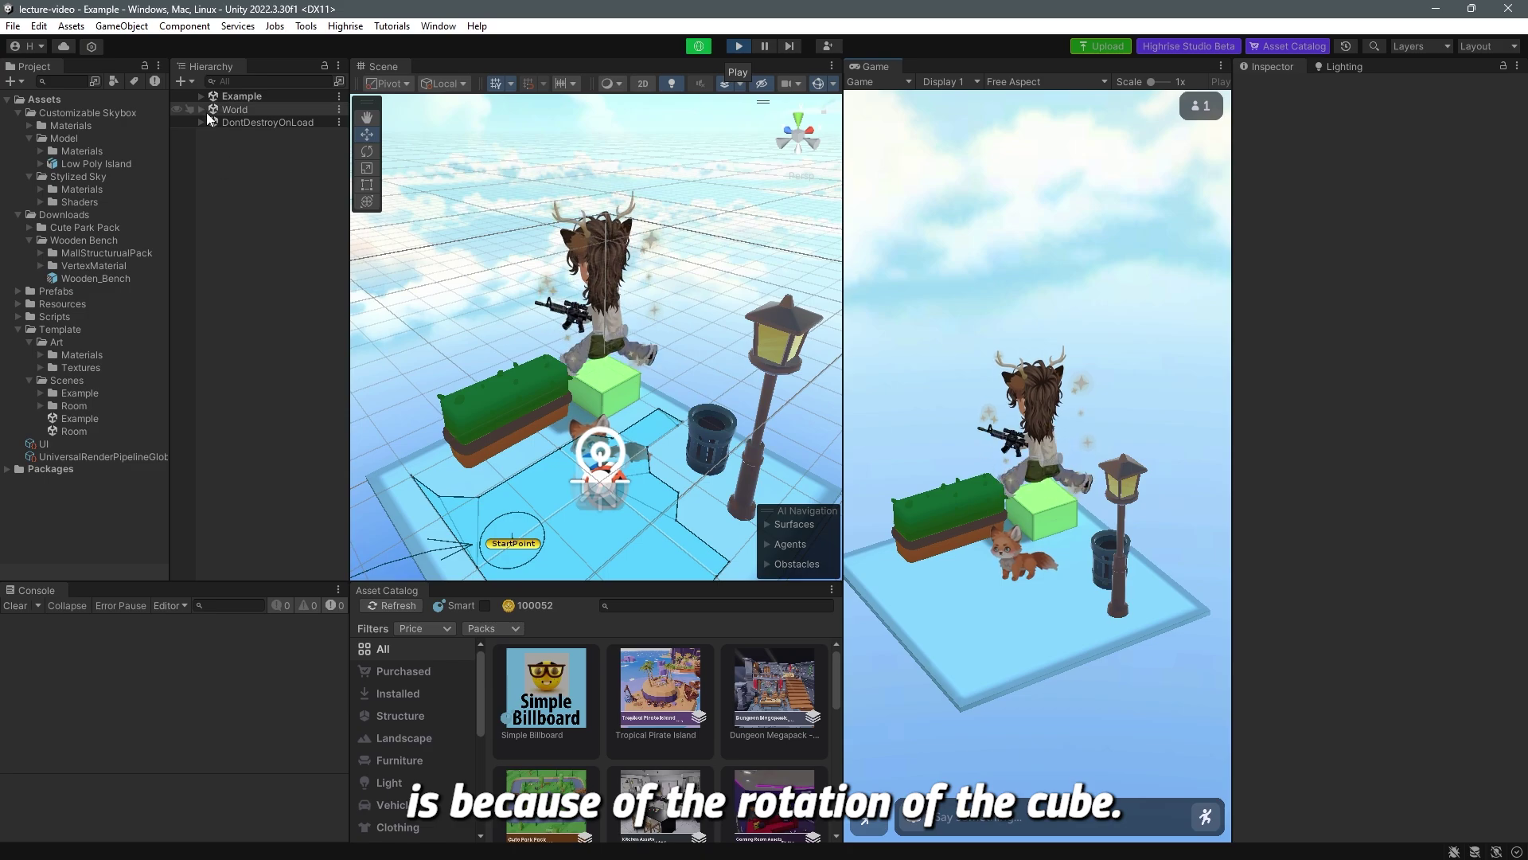
# Select the Cube under Root > Layout in the running scene and set its Y rotation to about -138.6 to turn the anchored character.
pyautogui.click(201, 97)
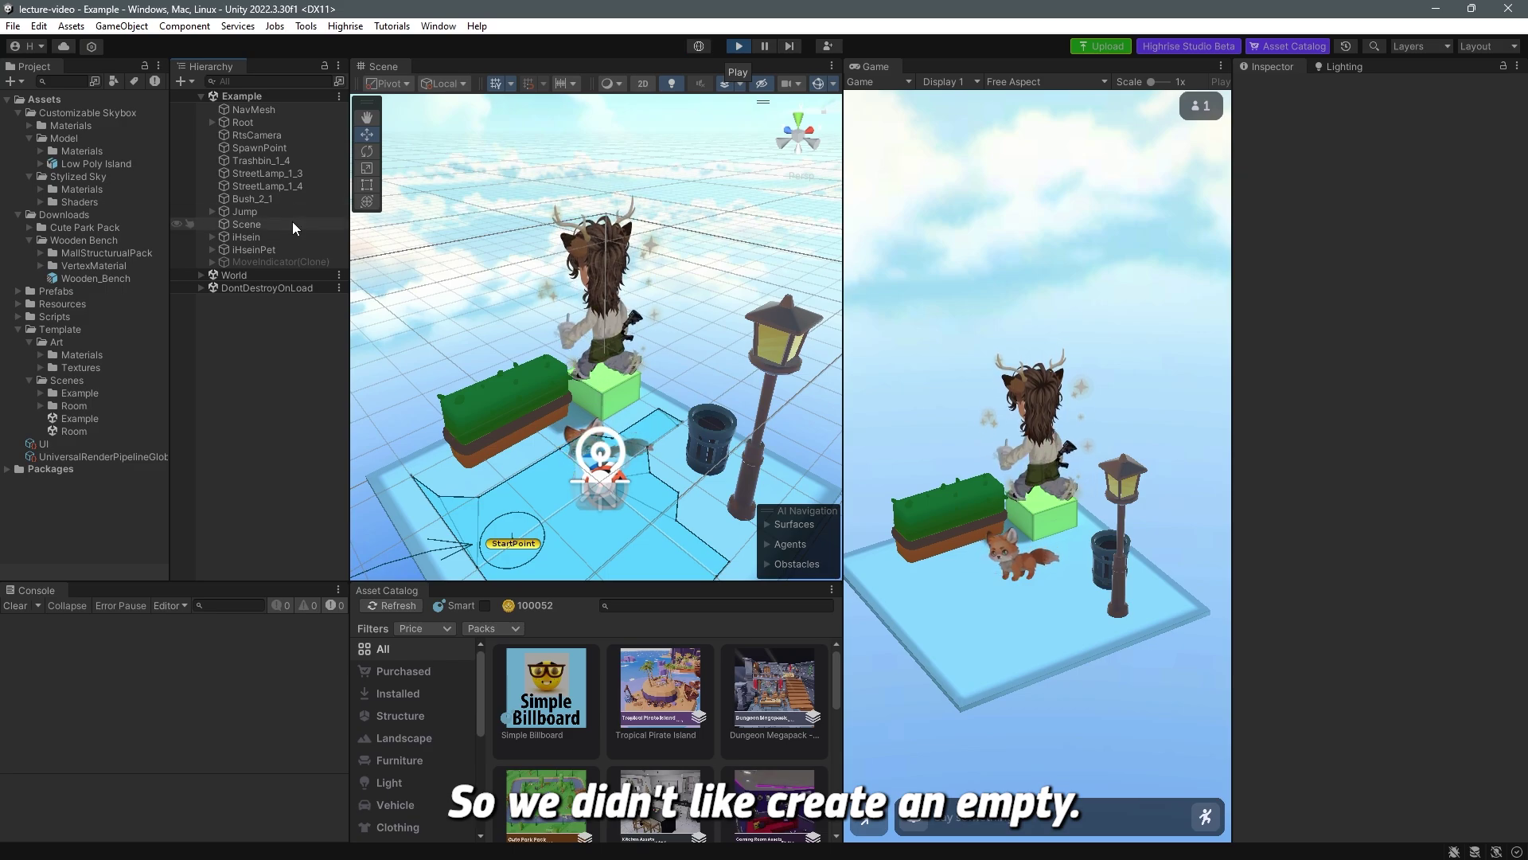
pyautogui.click(213, 122)
pyautogui.click(223, 135)
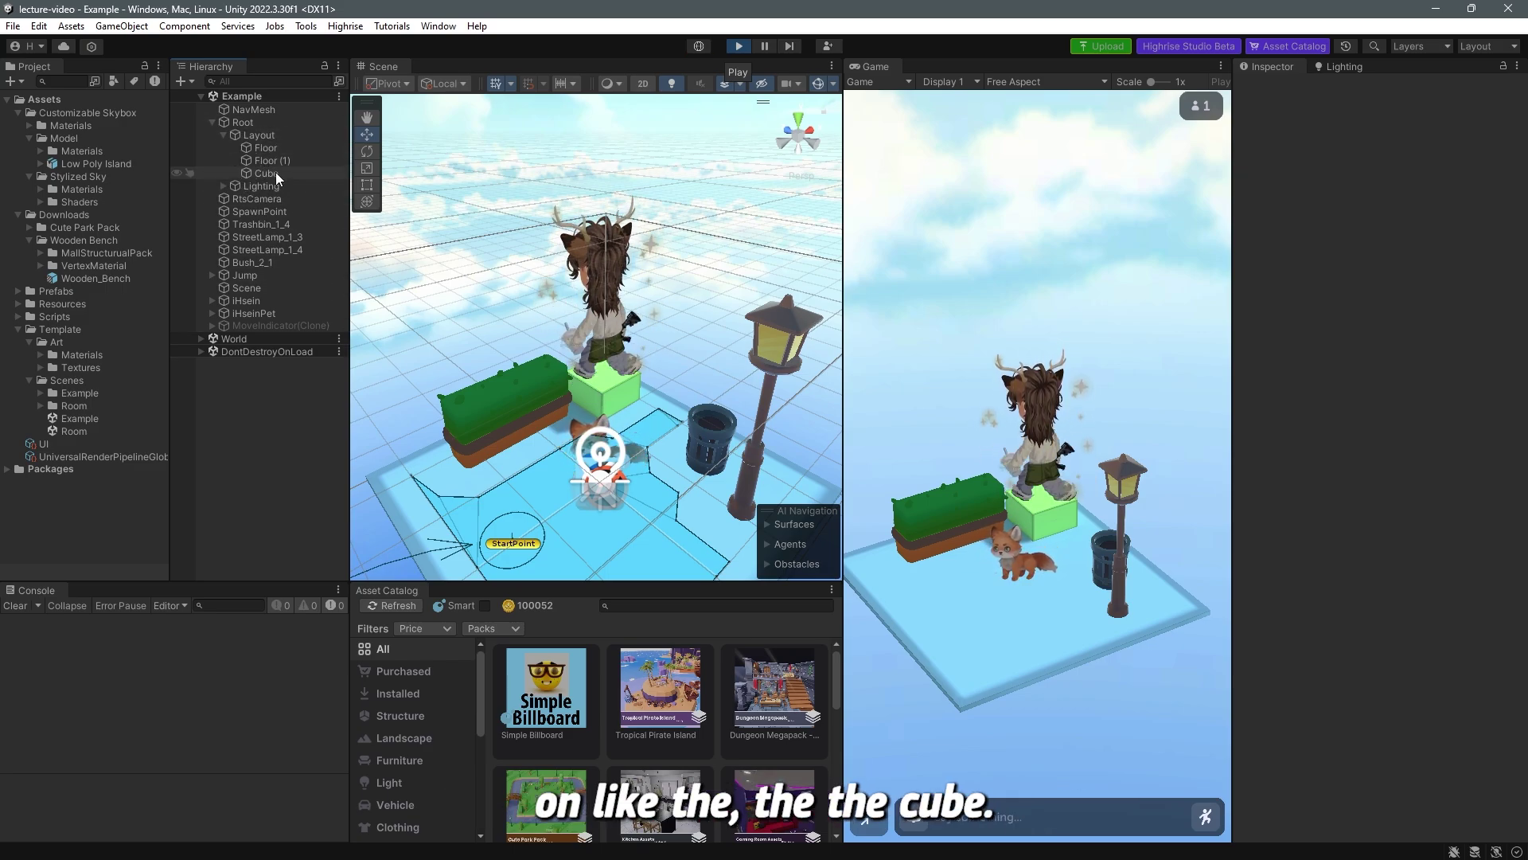
pyautogui.click(272, 173)
pyautogui.moveTo(1348, 168); pyautogui.dragTo(1300, 198)
pyautogui.click(1375, 168)
pyautogui.write('0')
pyautogui.moveTo(1401, 170); pyautogui.dragTo(1331, 199)
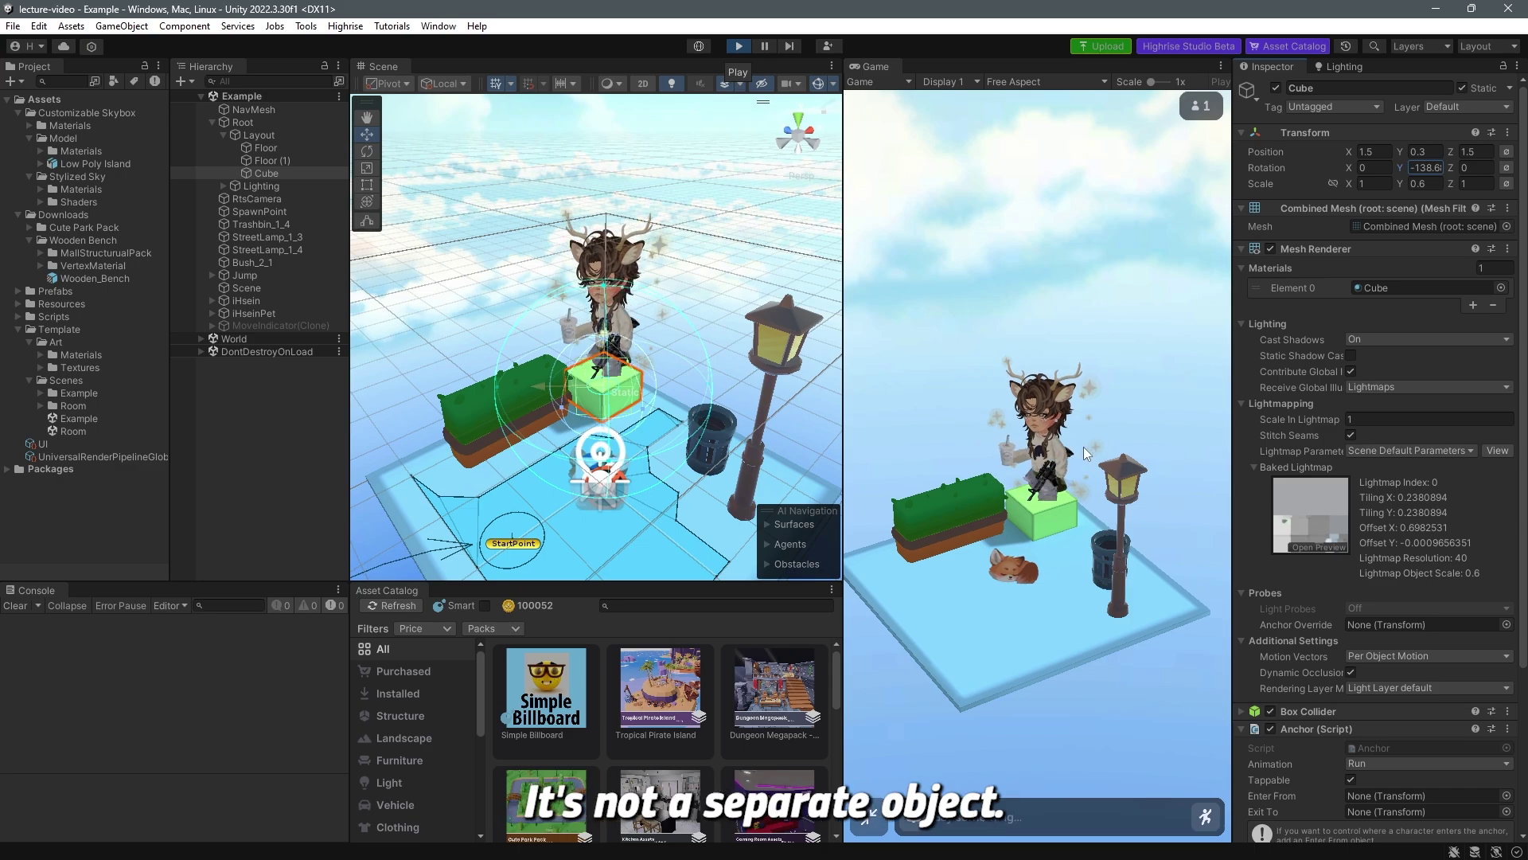
# Stop the running scene and search the Asset Catalog for "bench".
pyautogui.click(211, 122)
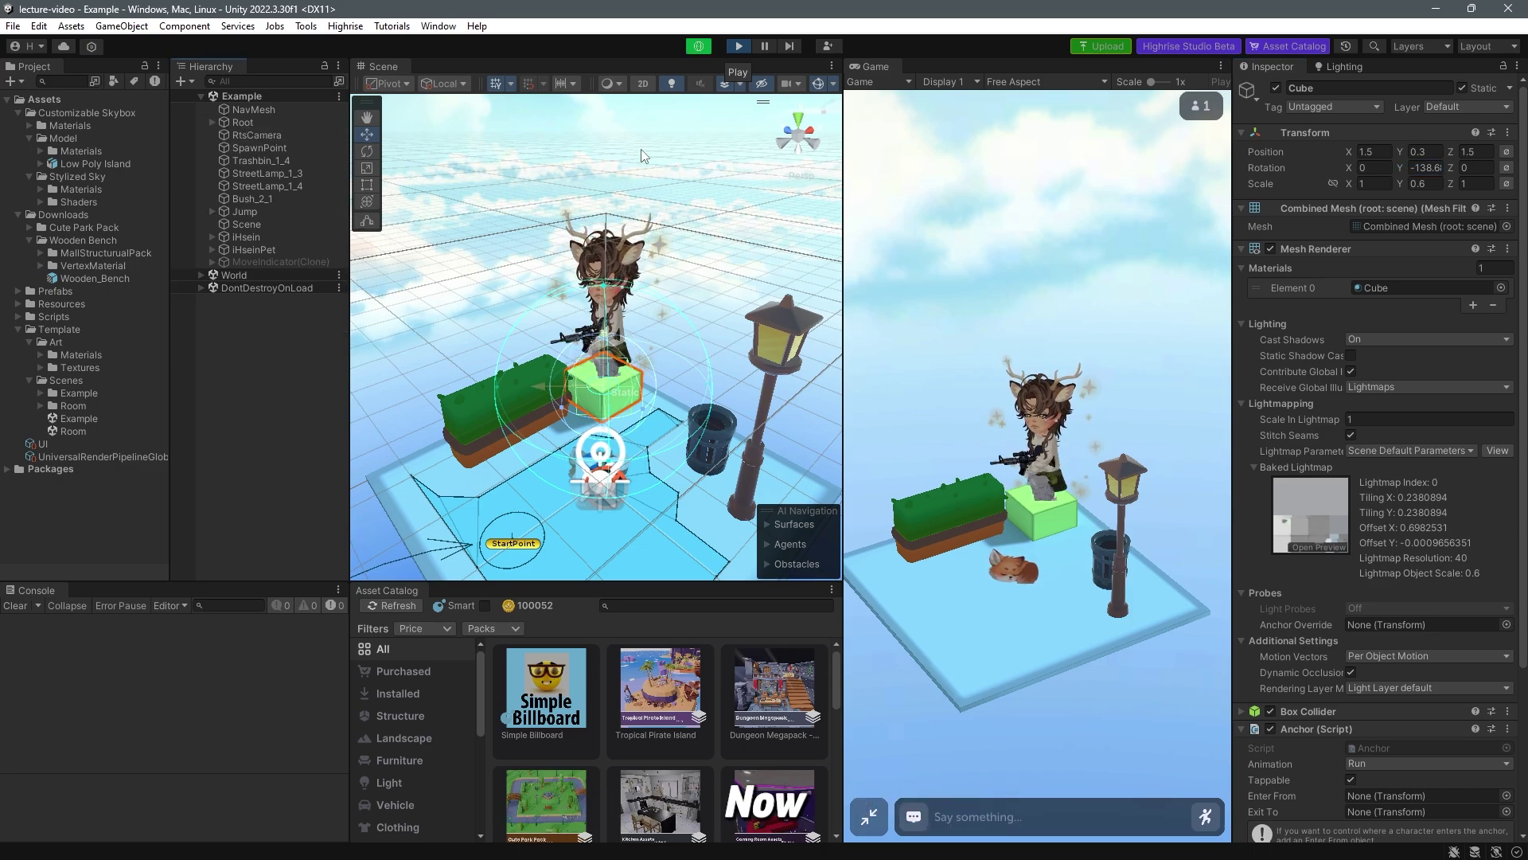
pyautogui.click(738, 47)
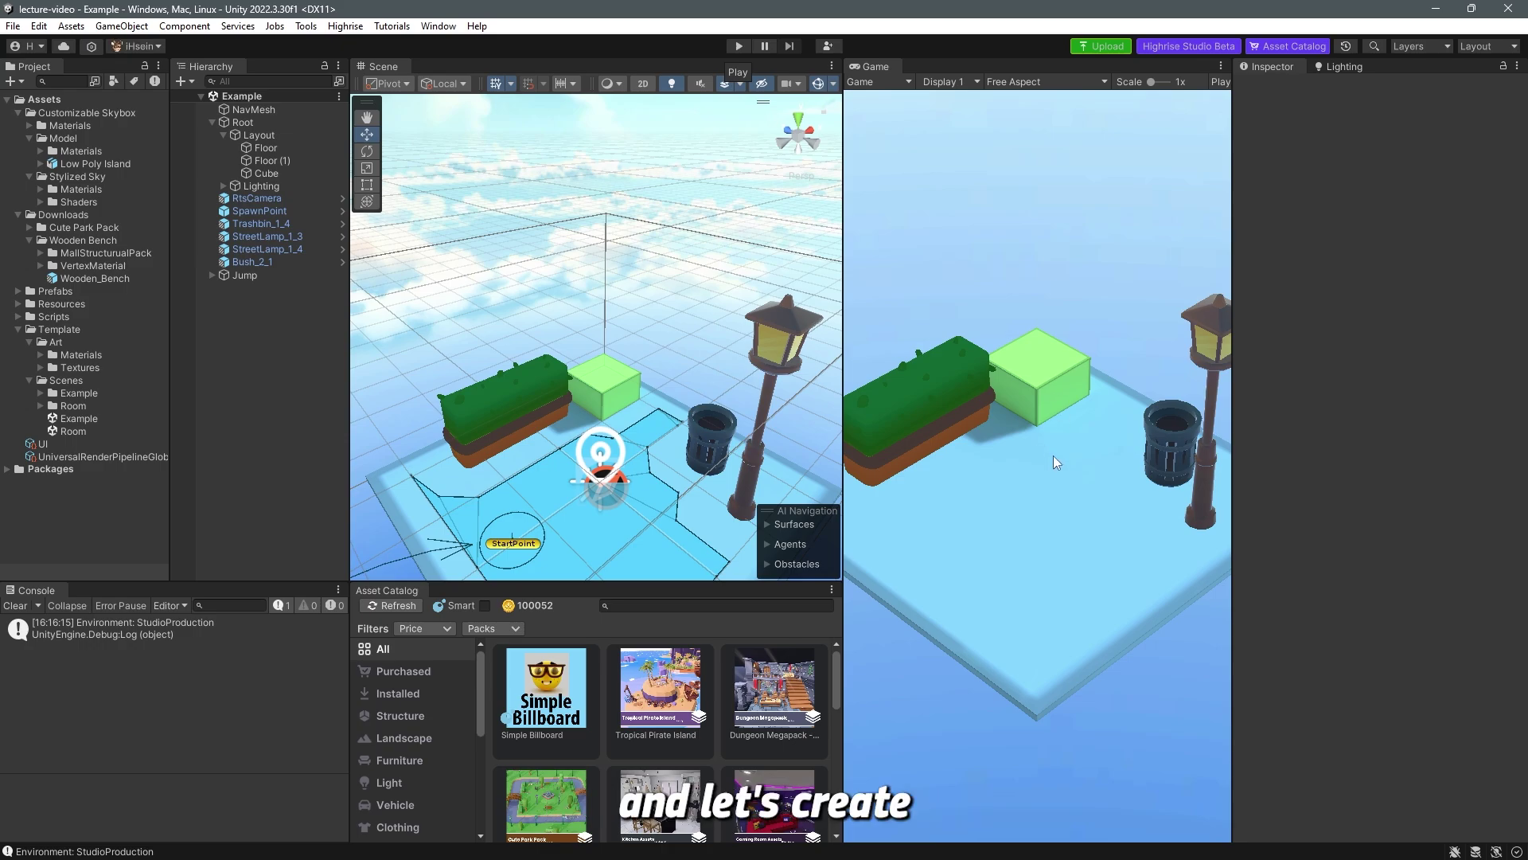
pyautogui.scroll(-2, 715, 377)
pyautogui.moveTo(714, 378); pyautogui.dragTo(557, 424, button='right')
pyautogui.click(653, 605)
pyautogui.write('bench')
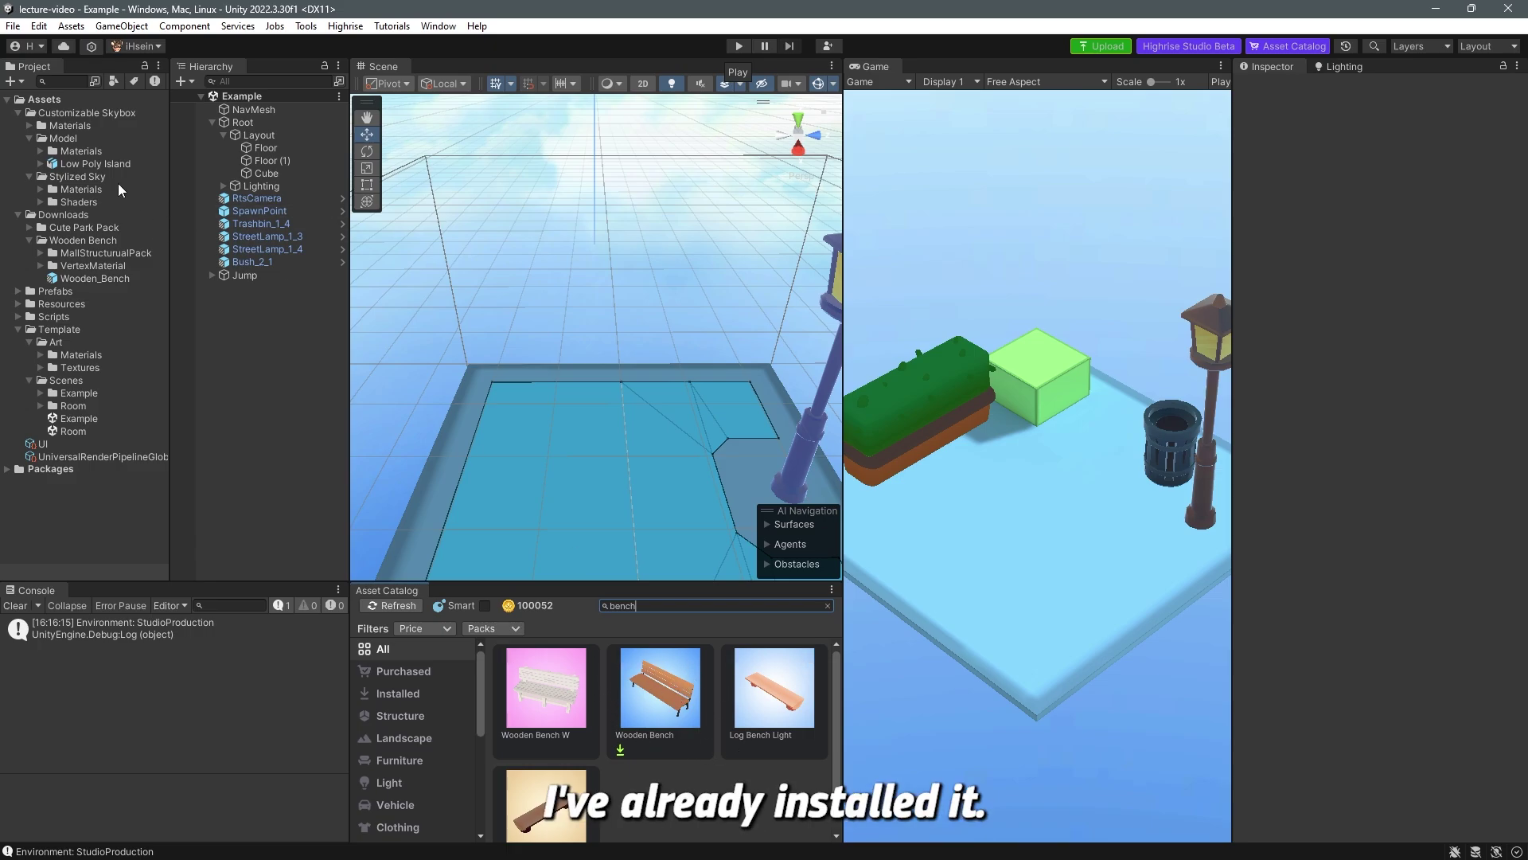
# Delete the Wooden Bench folder from the project's Downloads assets.
pyautogui.click(86, 241)
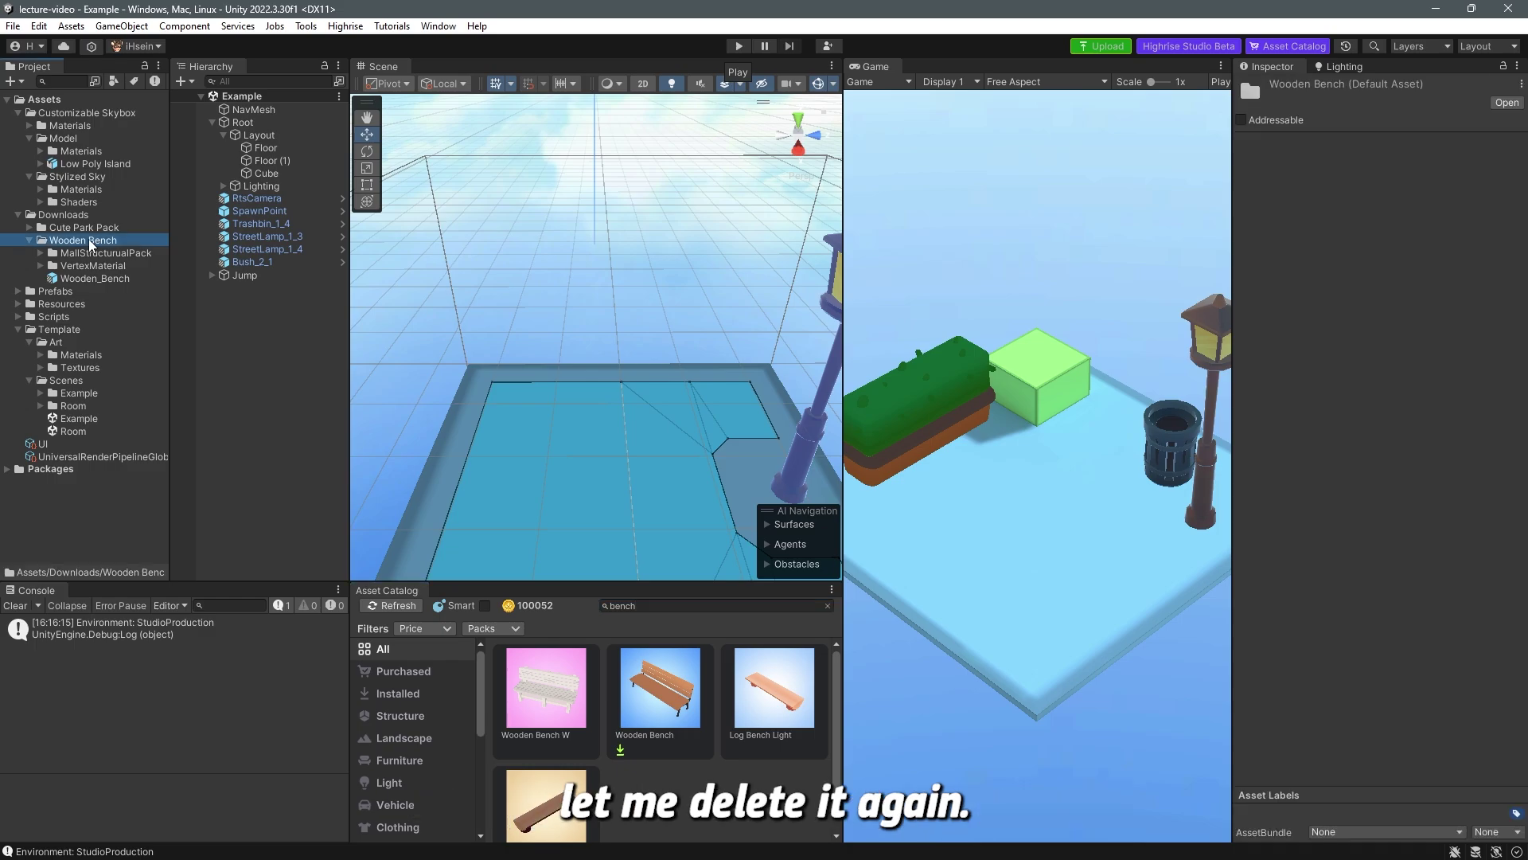
pyautogui.click(97, 278)
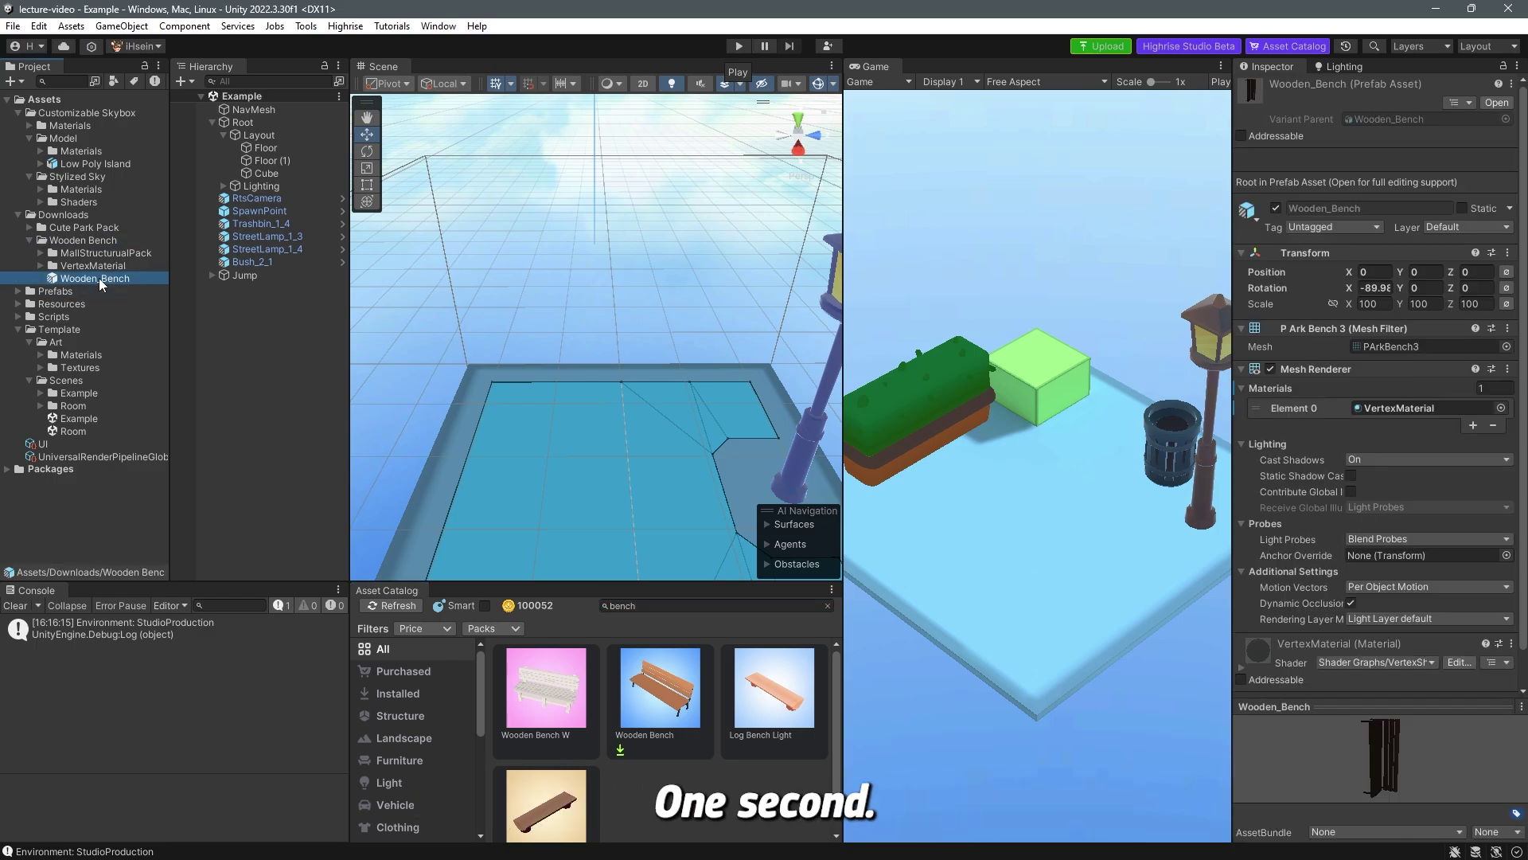
pyautogui.click(87, 243)
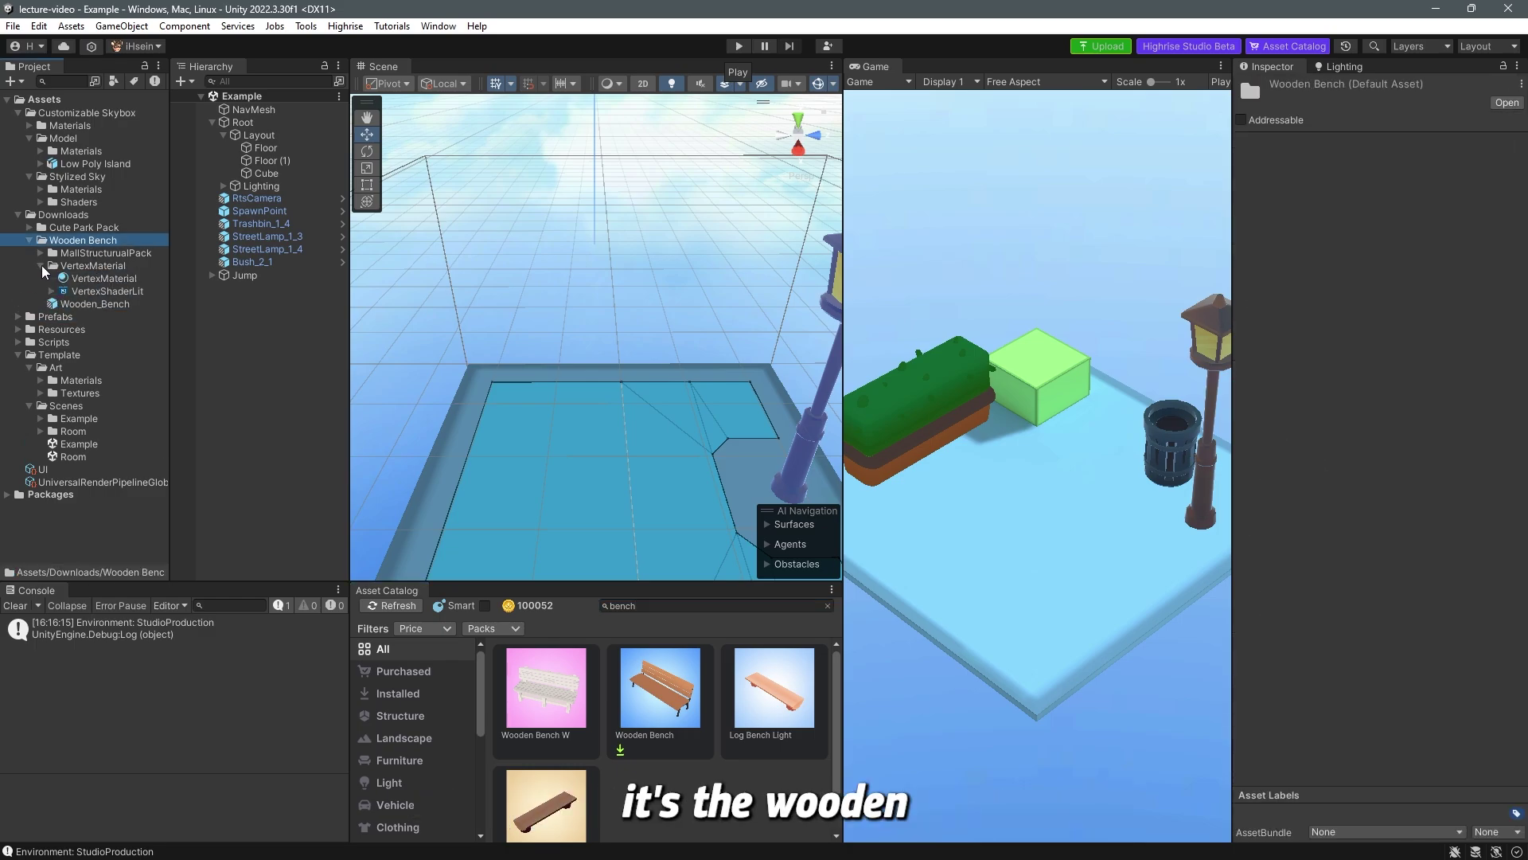
pyautogui.press('Delete')
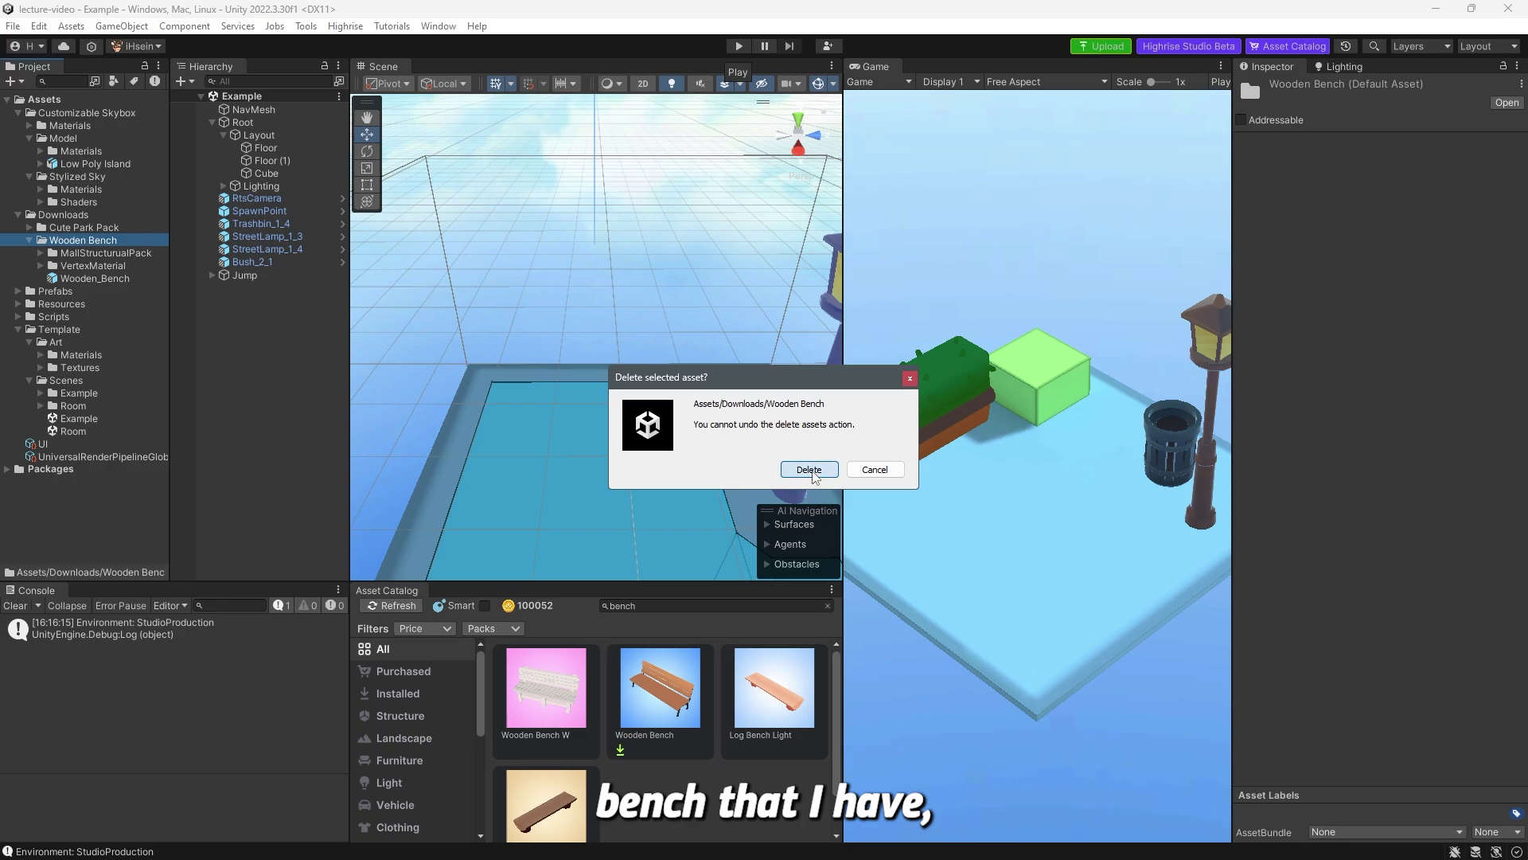
pyautogui.click(809, 470)
# Refresh the Asset Catalog and install the Wooden Bench asset.
pyautogui.click(391, 605)
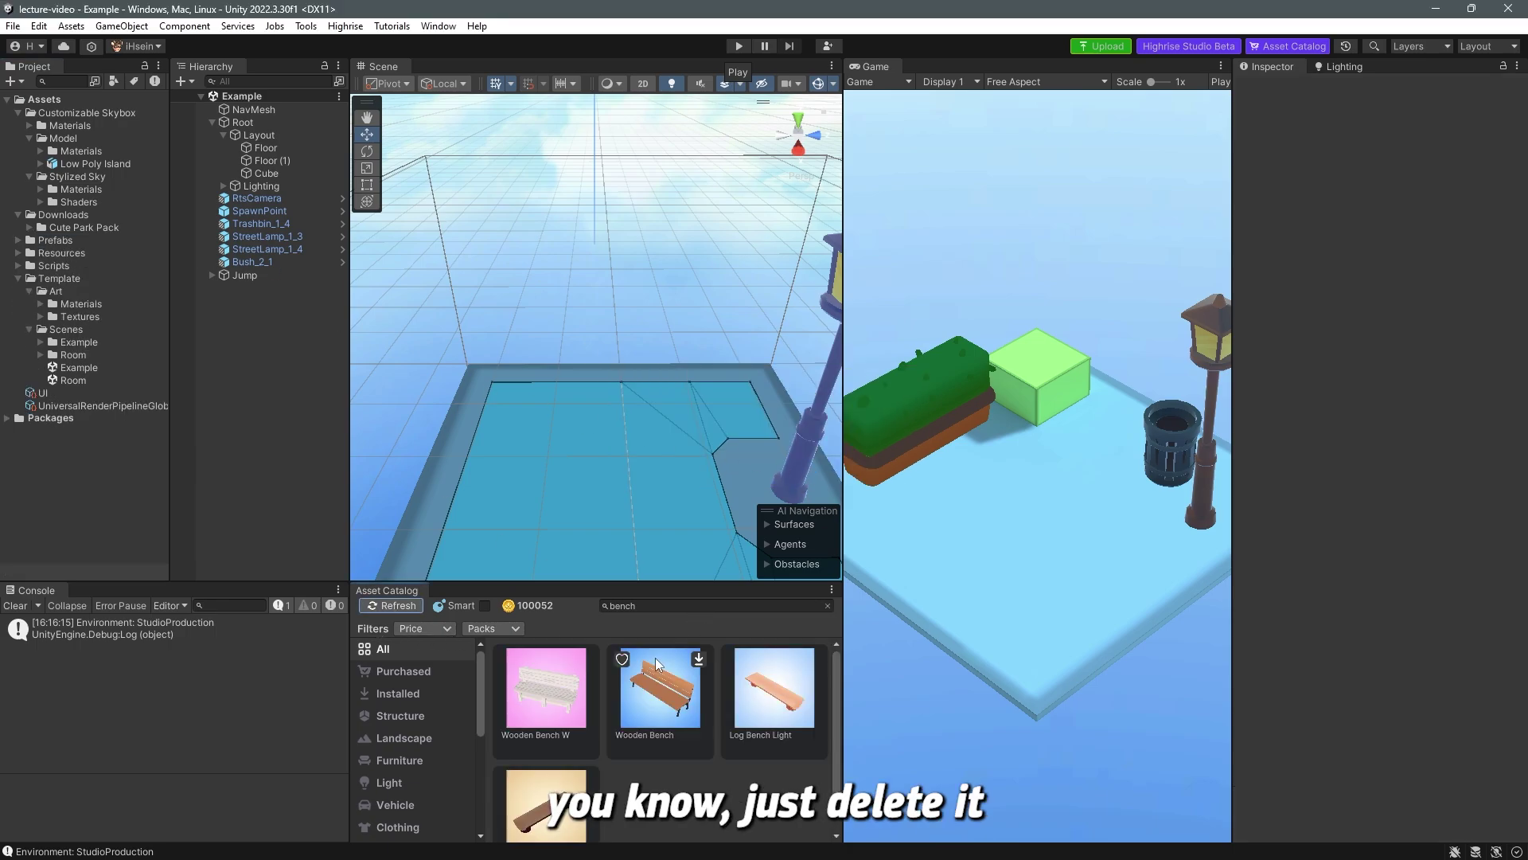
pyautogui.moveTo(705, 657)
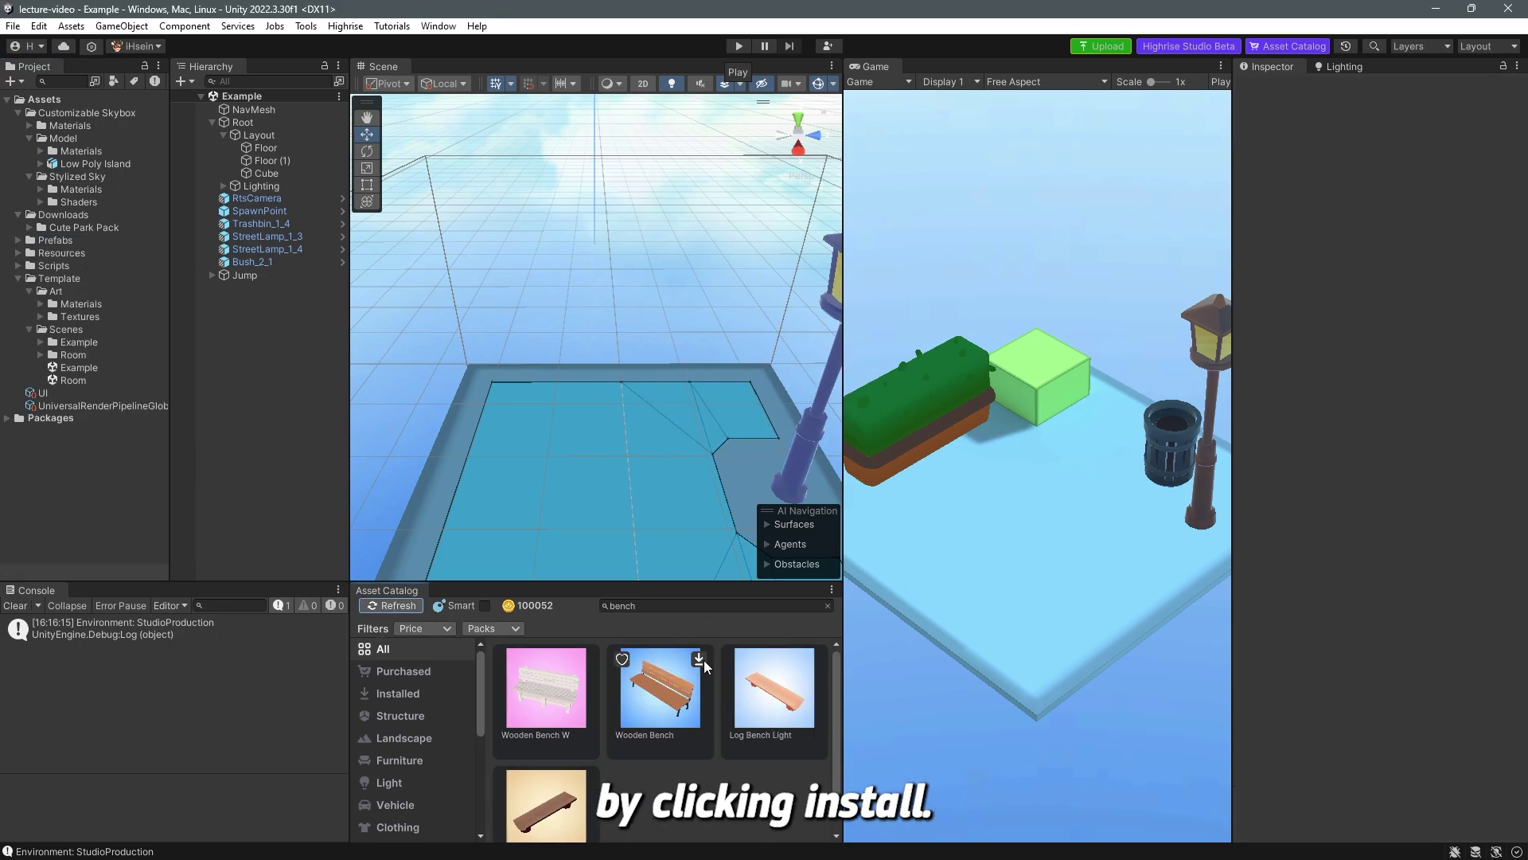
pyautogui.click(704, 661)
pyautogui.click(1449, 124)
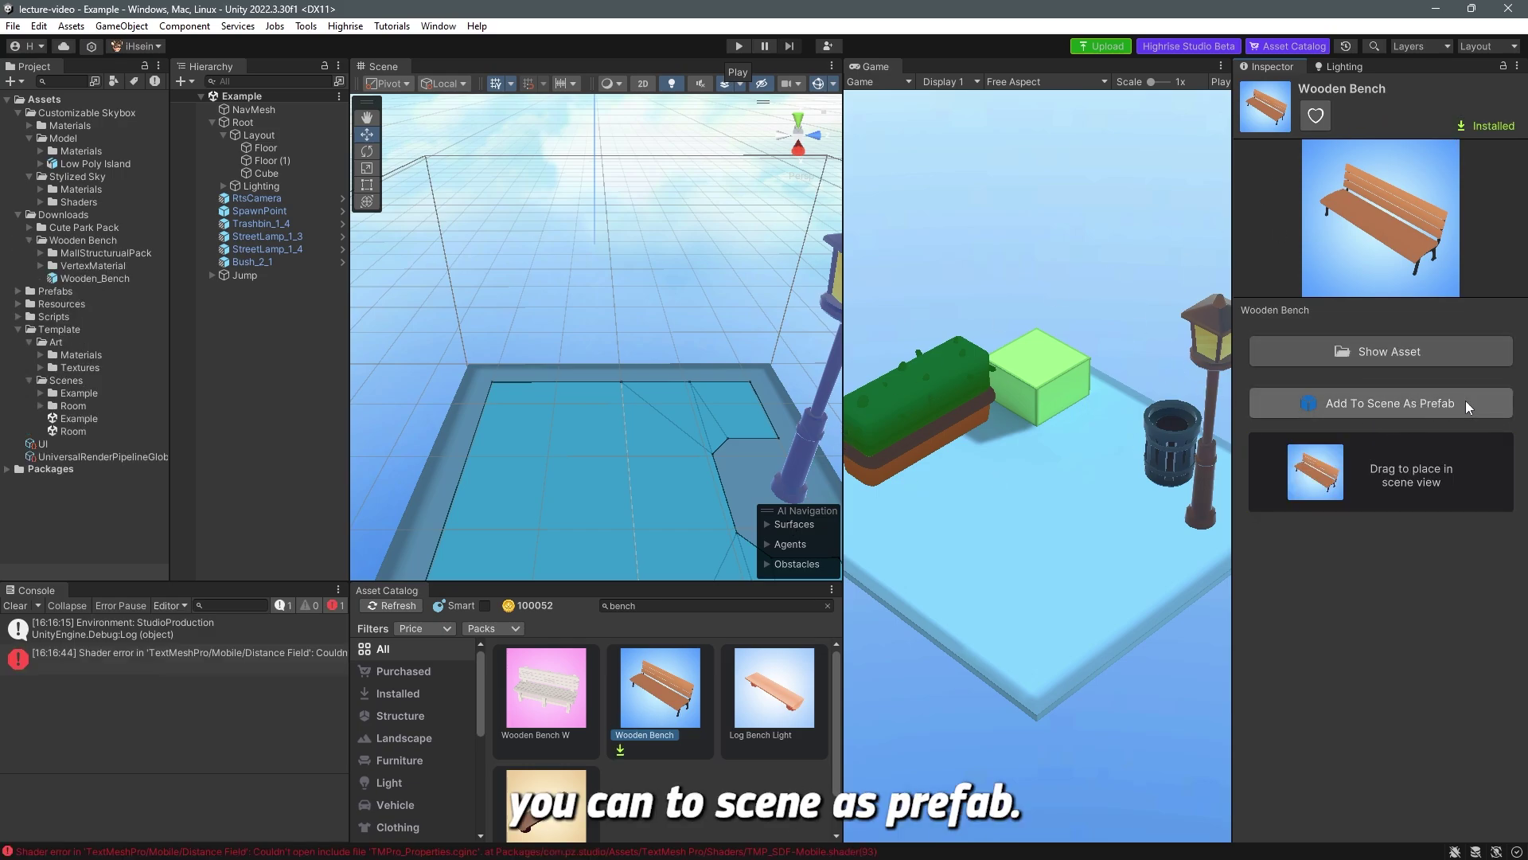
# Place the Wooden Bench from the catalog into the scene and clear the console.
pyautogui.moveTo(684, 711); pyautogui.dragTo(641, 388)
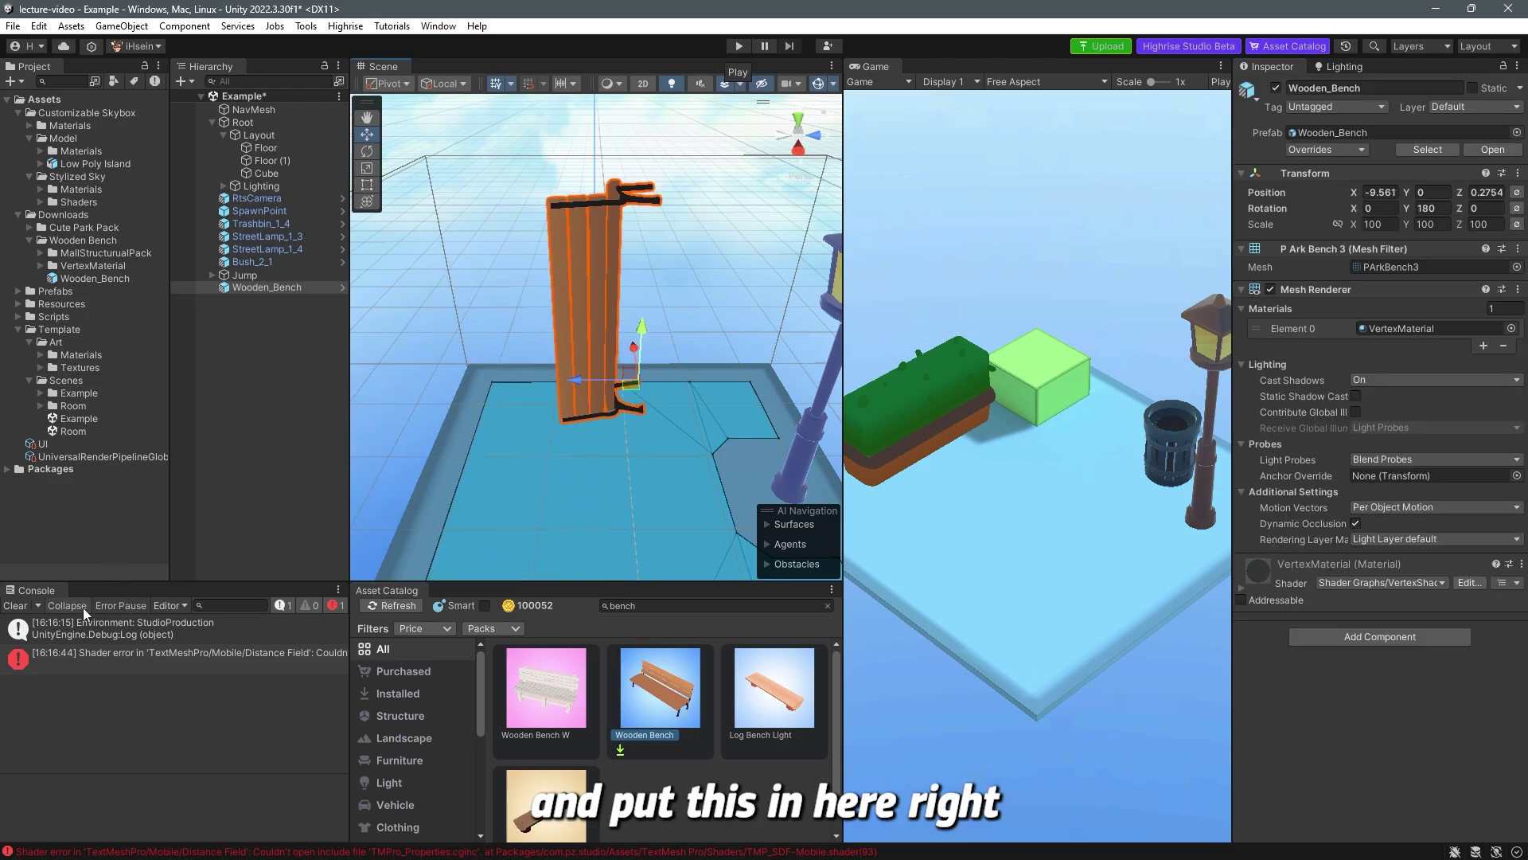
pyautogui.click(22, 605)
pyautogui.moveTo(573, 358); pyautogui.dragTo(718, 432, button='right')
pyautogui.keyDown('alt'); pyautogui.moveTo(718, 433); pyautogui.dragTo(637, 424); pyautogui.keyUp('alt')
pyautogui.moveTo(555, 342)
pyautogui.keyDown('alt'); pyautogui.mouseDown()
pyautogui.moveTo(513, 344)
pyautogui.moveTo(548, 340)
pyautogui.mouseUp(); pyautogui.keyUp('alt')
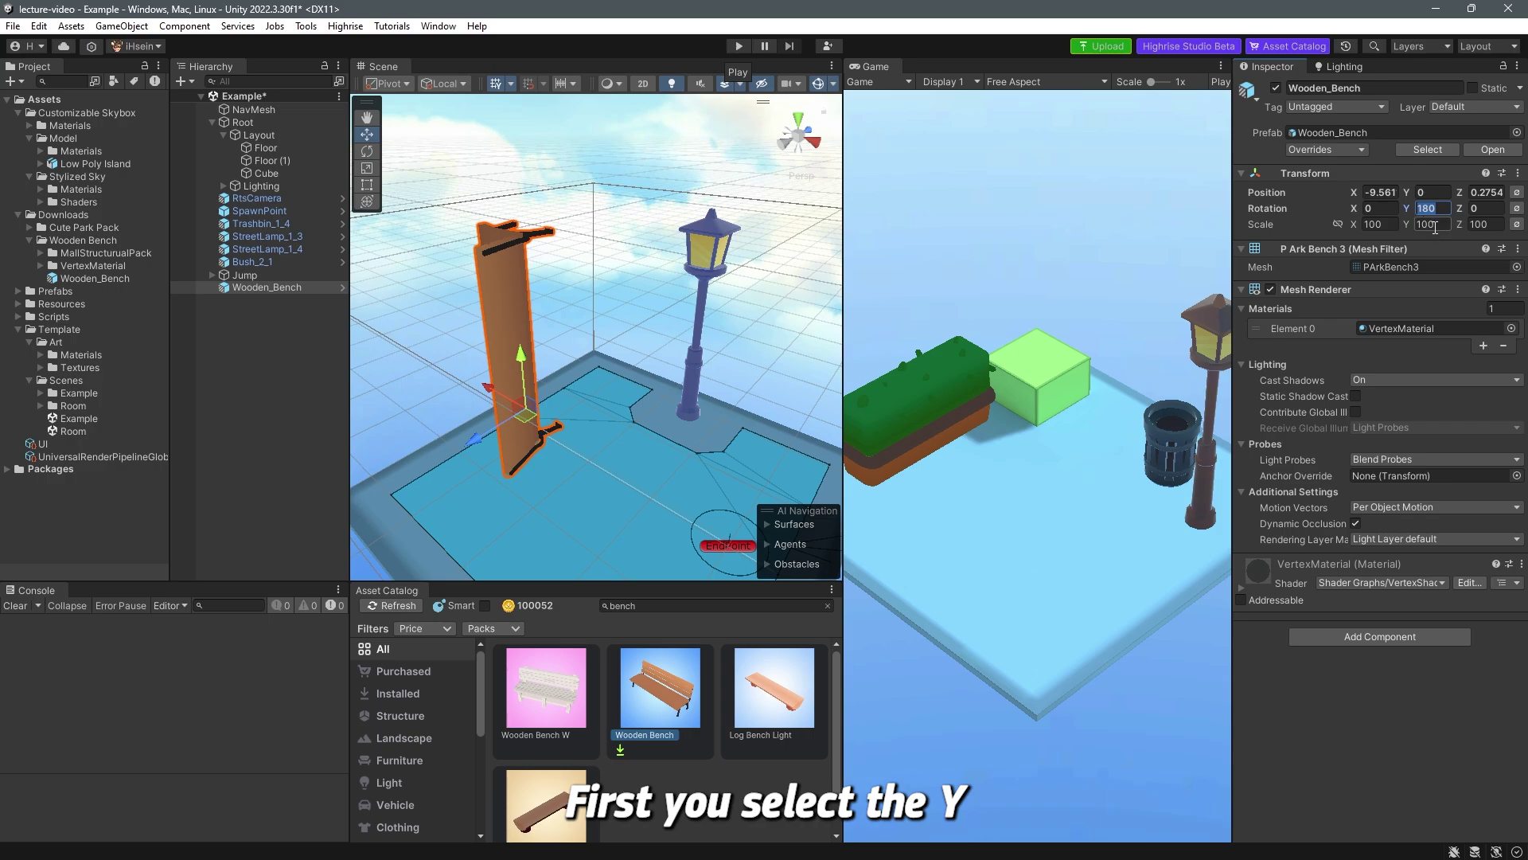
# Set the bench's rotation to 0 on Y and -90 on X so it stands upright.
pyautogui.write('90')
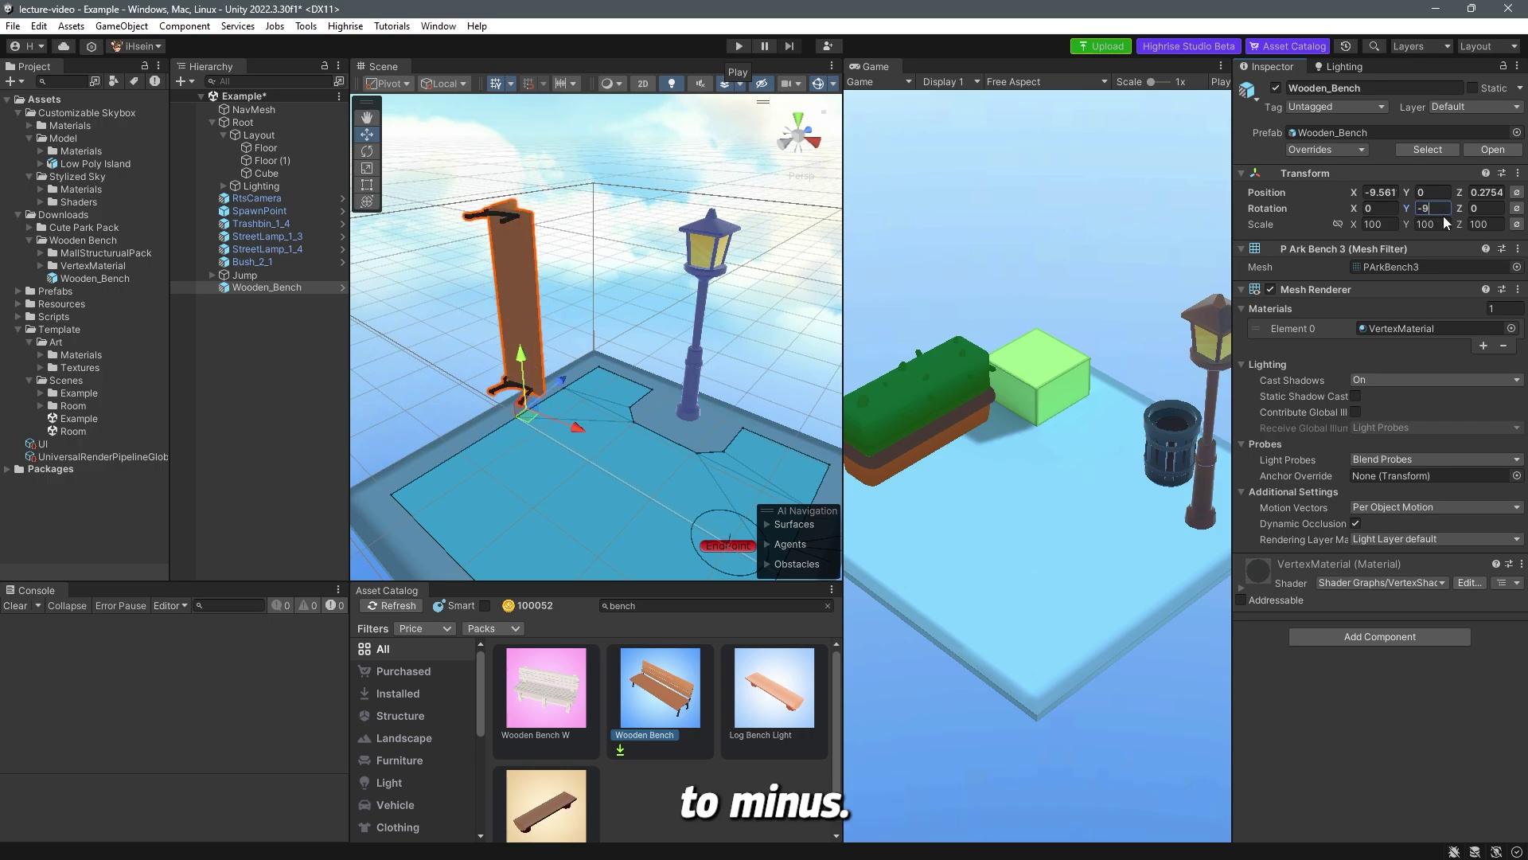
pyautogui.press('BackSpace')
pyautogui.press('BackSpace')
pyautogui.press('BackSpace')
pyautogui.write('0')
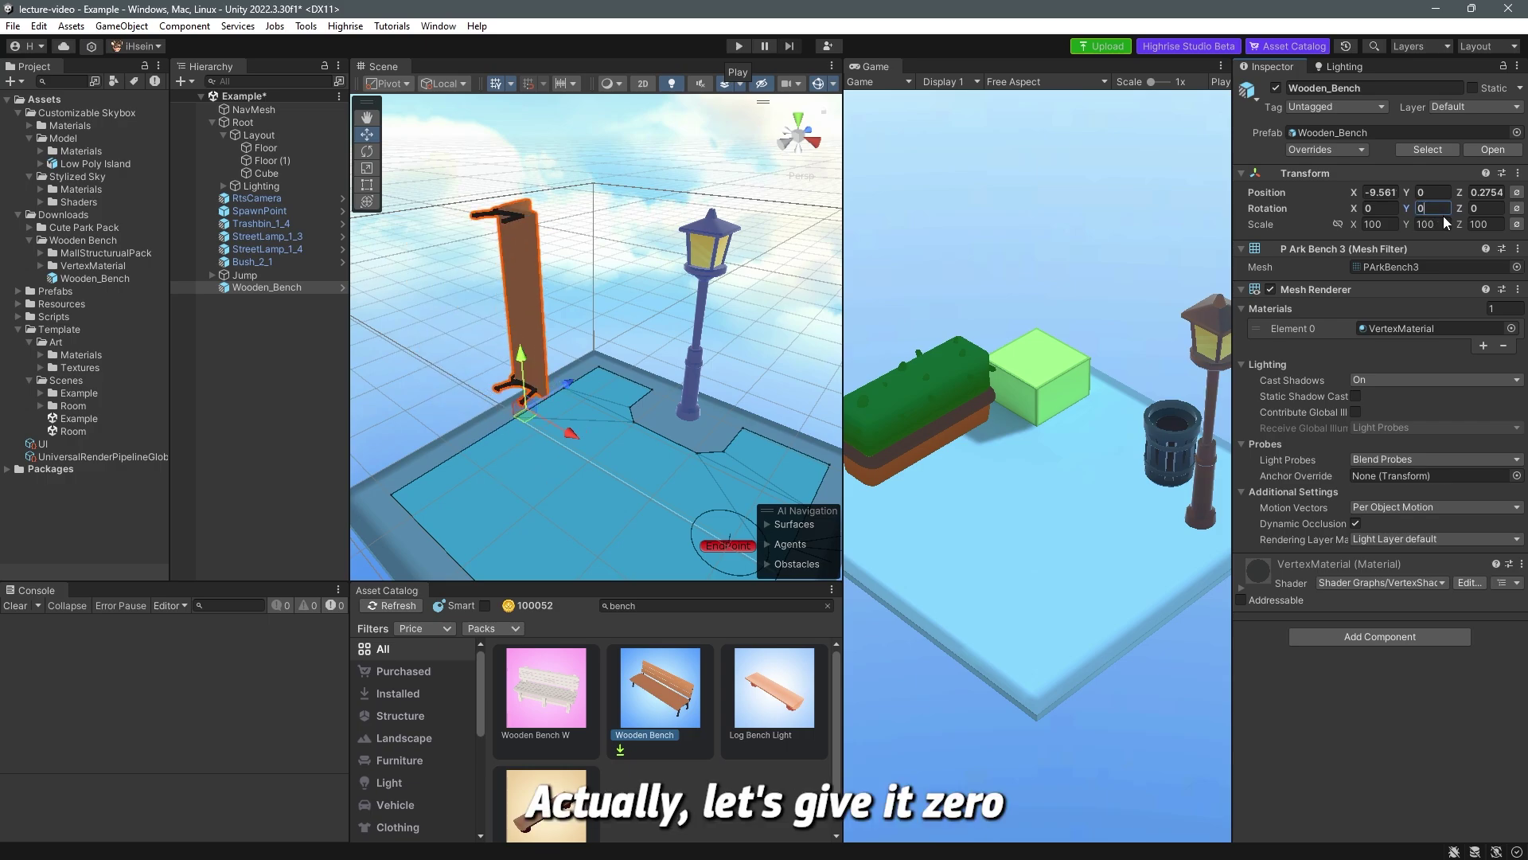
pyautogui.click(1400, 208)
pyautogui.write('-')
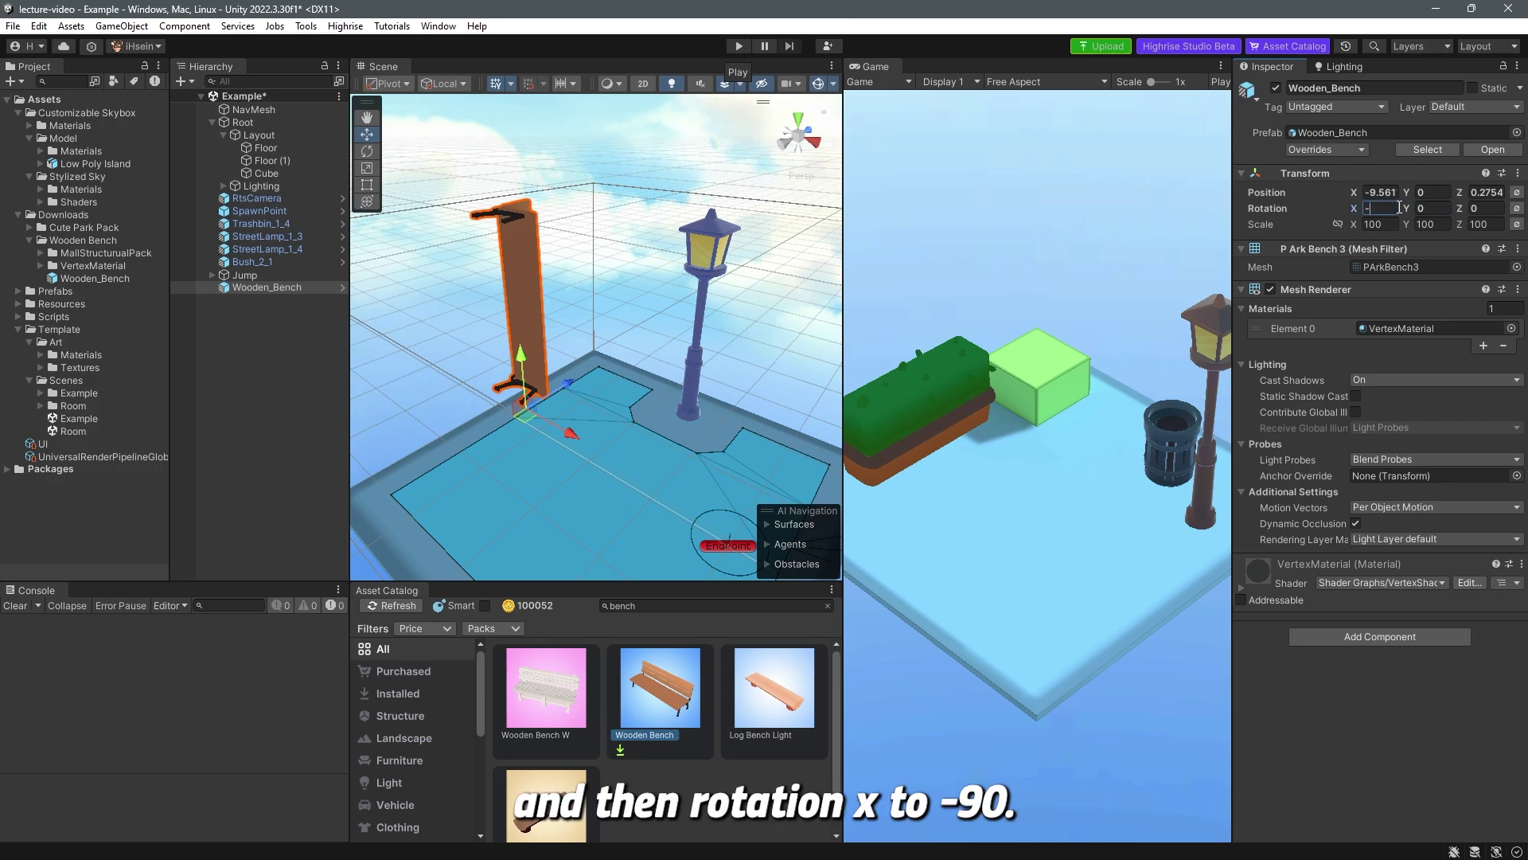
pyautogui.write('90')
# Move the bench onto the floor near the street lamp, at about X -8.56, Y 1.19, Z 1.28, and deselect it.
pyautogui.moveTo(744, 359); pyautogui.dragTo(636, 390, button='right')
pyautogui.moveTo(667, 415)
pyautogui.mouseDown()
pyautogui.moveTo(705, 464)
pyautogui.moveTo(638, 445)
pyautogui.moveTo(685, 423)
pyautogui.mouseUp()
pyautogui.moveTo(684, 424)
pyautogui.mouseDown(button='right')
pyautogui.moveTo(748, 422)
pyautogui.moveTo(682, 422)
pyautogui.mouseUp(button='right')
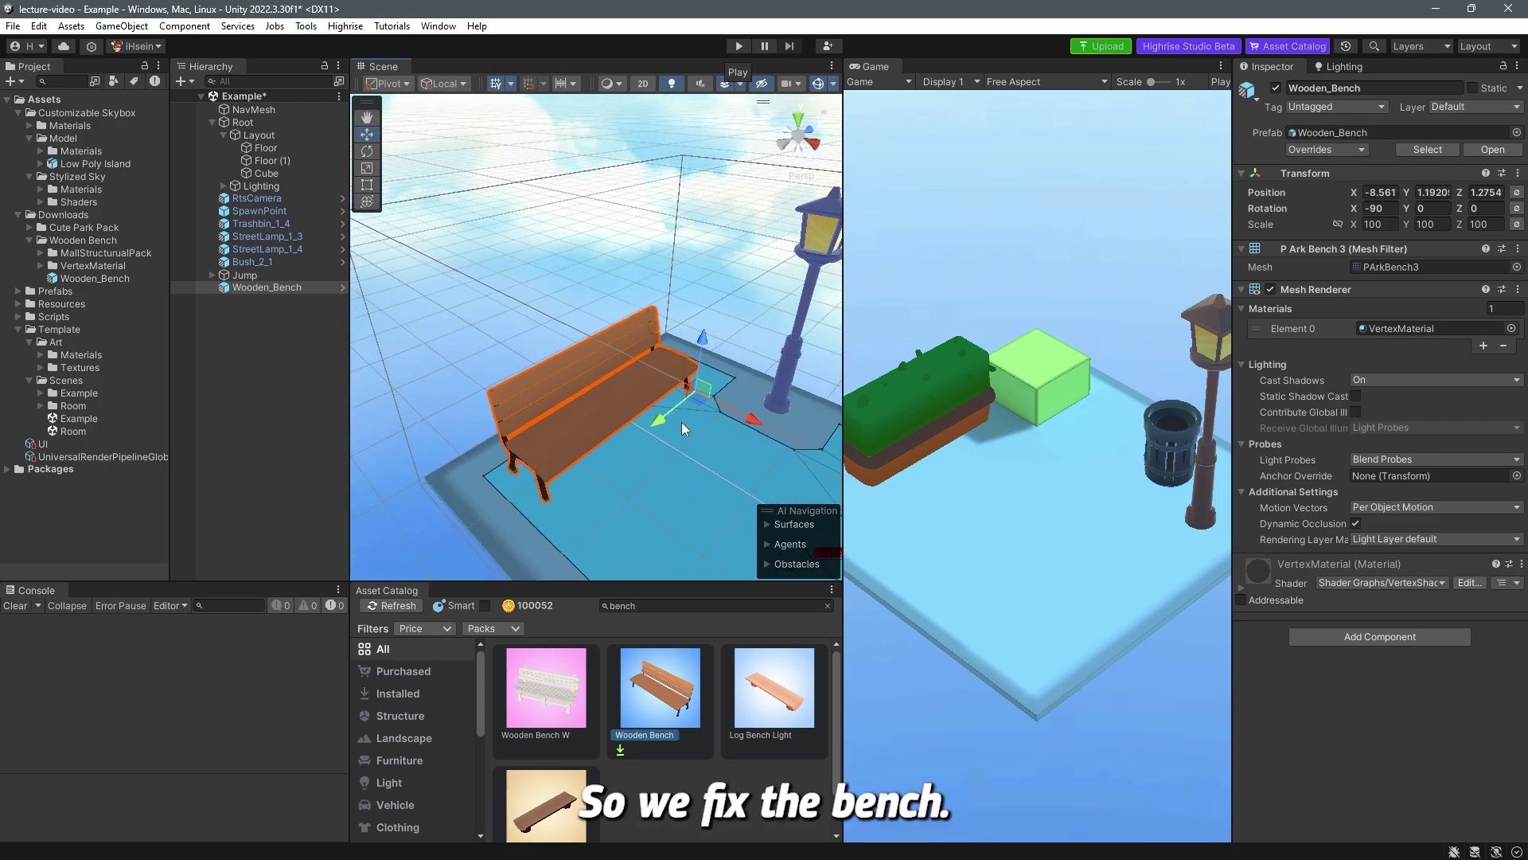
pyautogui.keyDown('alt'); pyautogui.moveTo(668, 412); pyautogui.dragTo(706, 376); pyautogui.keyUp('alt')
pyautogui.moveTo(707, 376); pyautogui.dragTo(682, 314, button='right')
pyautogui.click(686, 235)
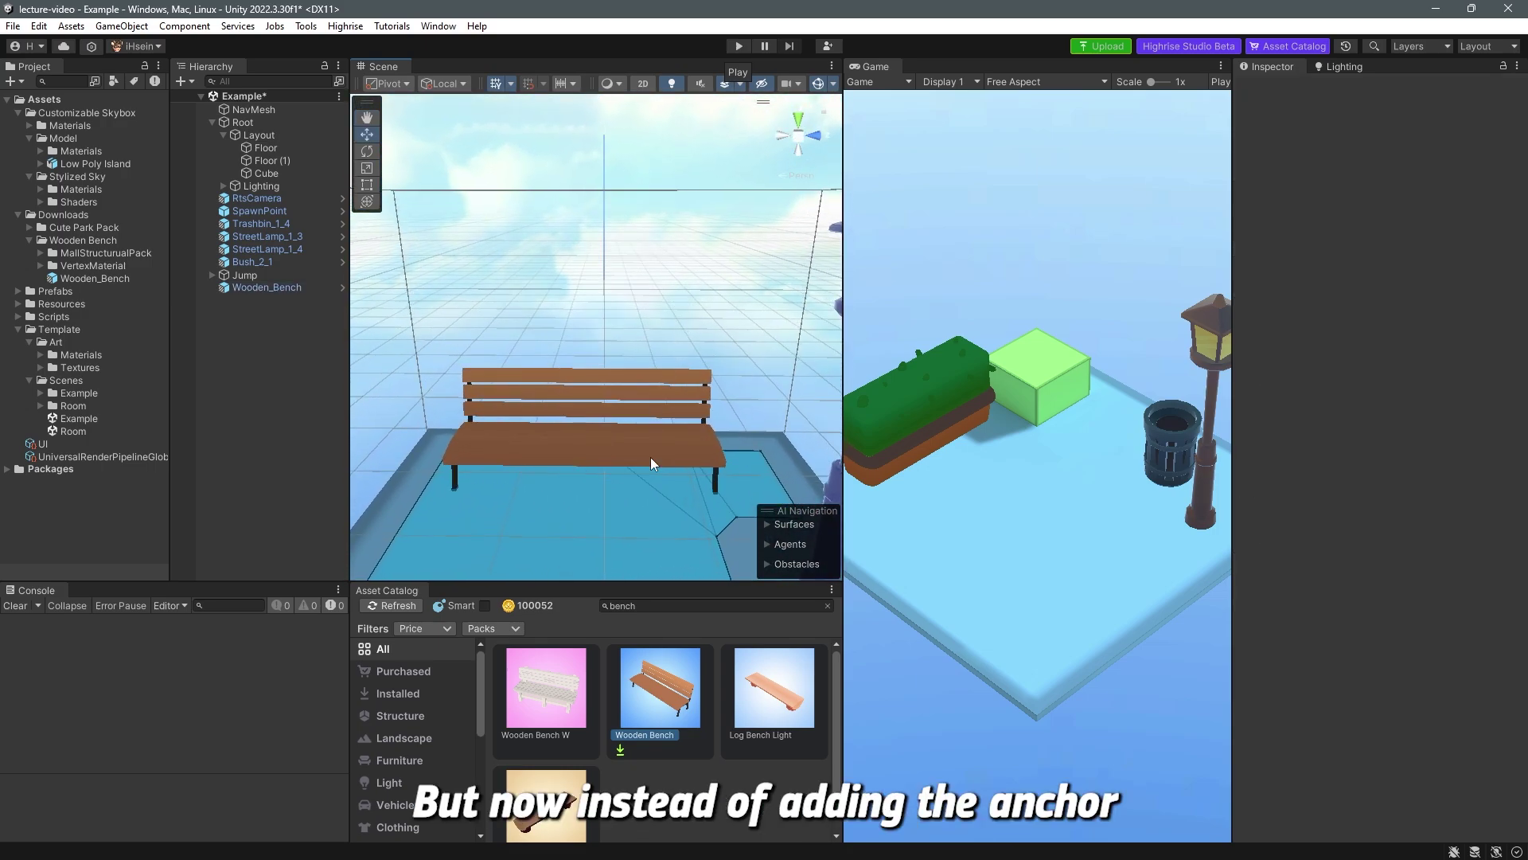
# Create an empty object at the scene's top level, separate from the bench, and name it Anchor A.
pyautogui.click(651, 457)
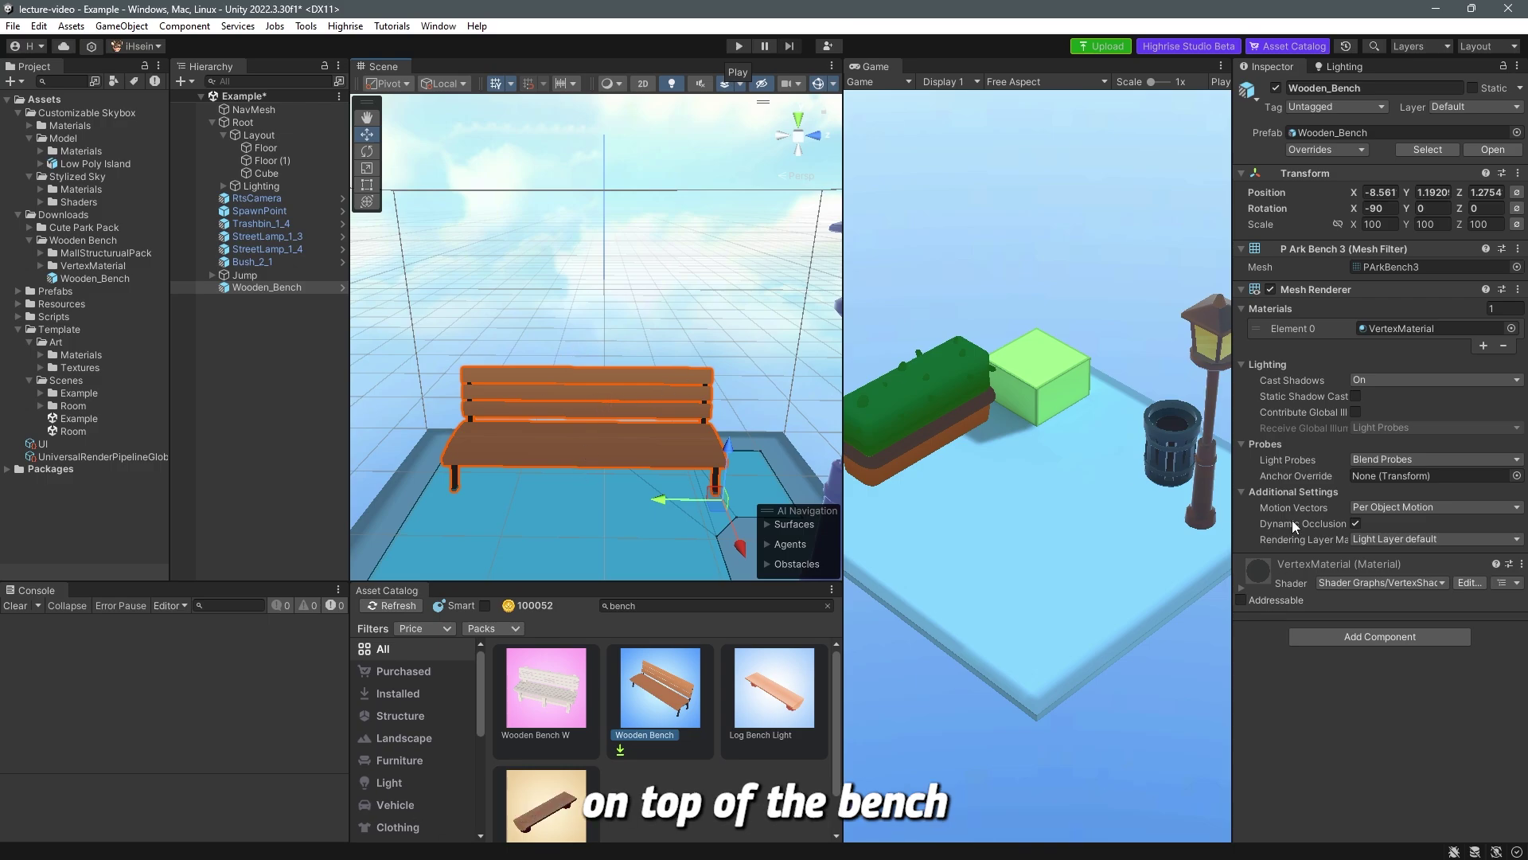
pyautogui.click(285, 334)
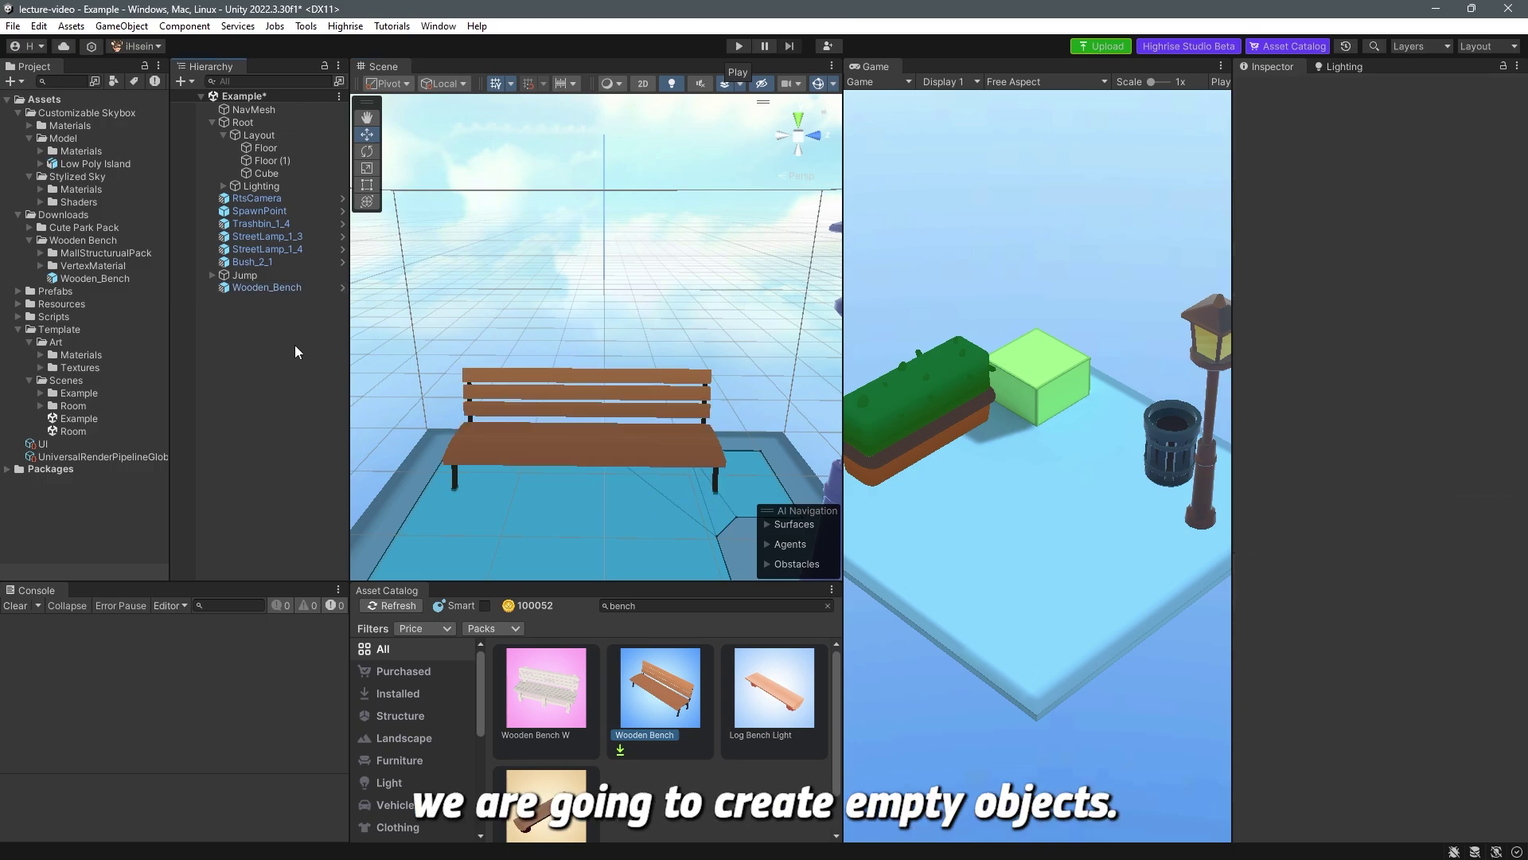
pyautogui.moveTo(469, 357); pyautogui.dragTo(491, 379, button='right')
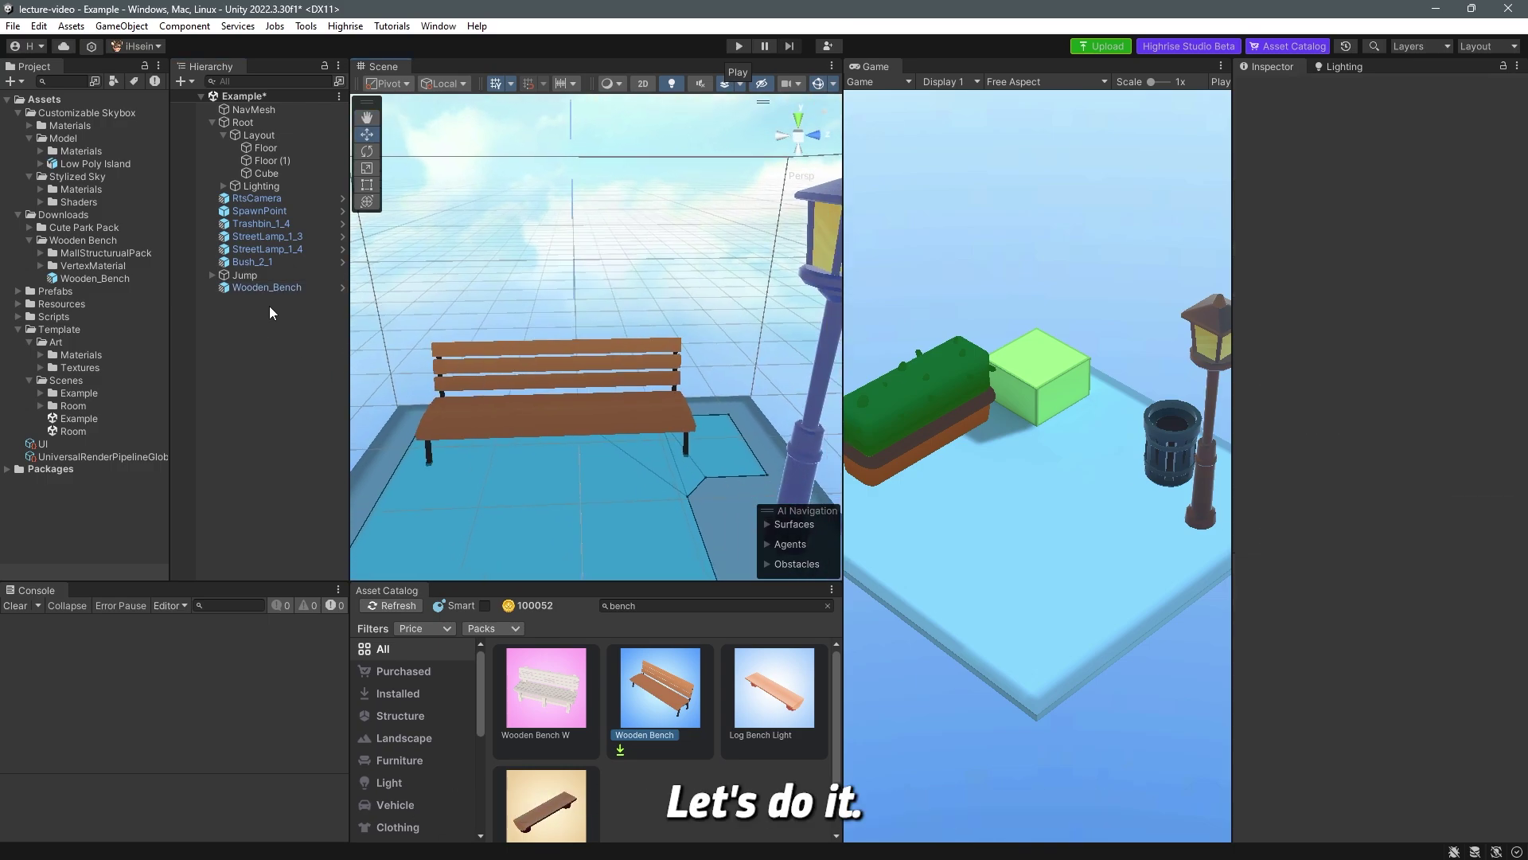
pyautogui.rightClick(276, 318)
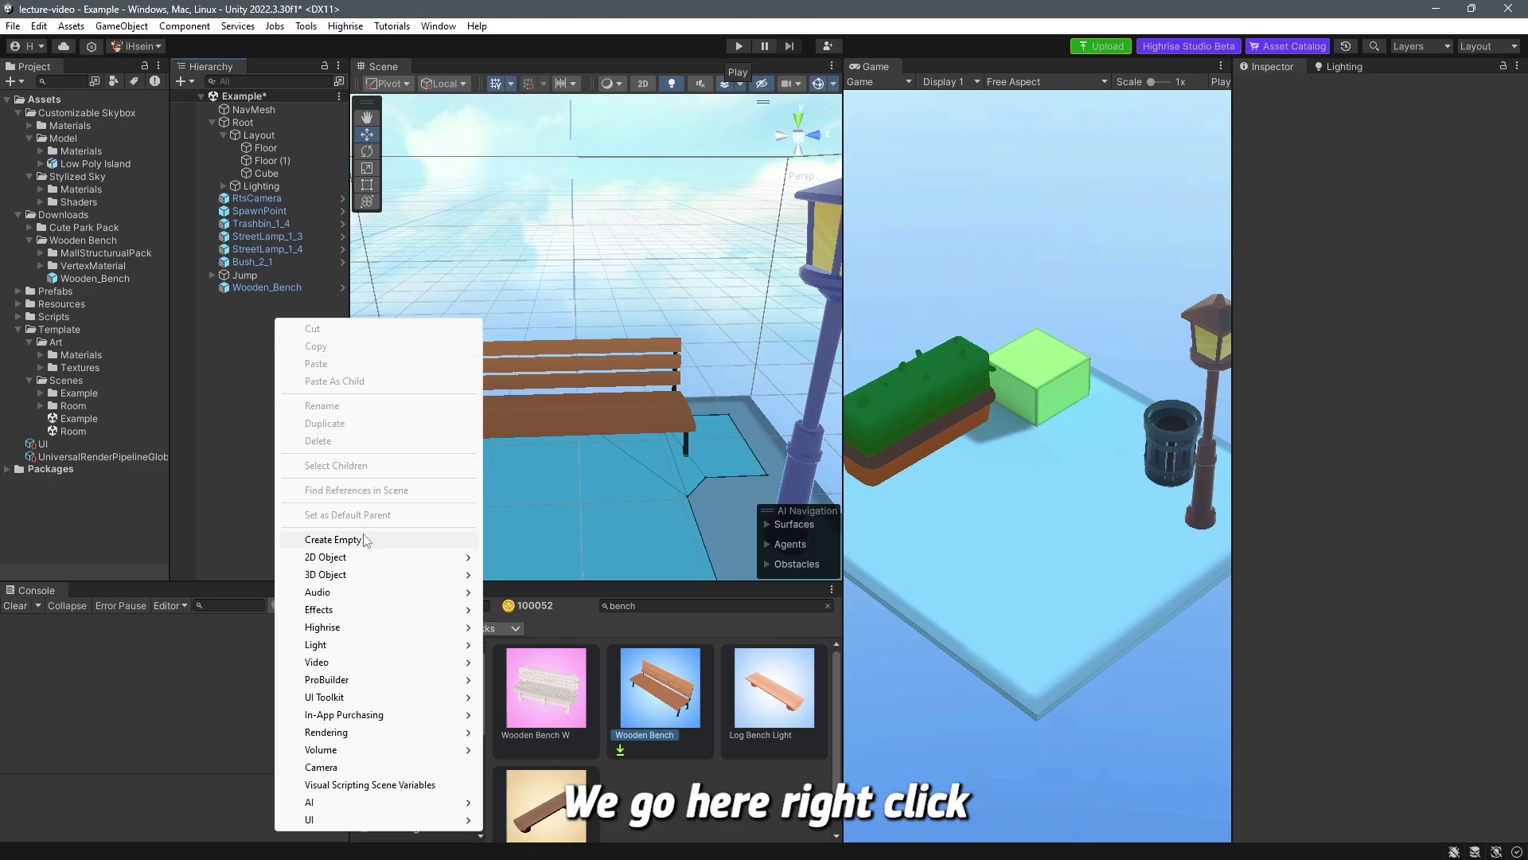
pyautogui.click(333, 540)
pyautogui.write('Anchor ')
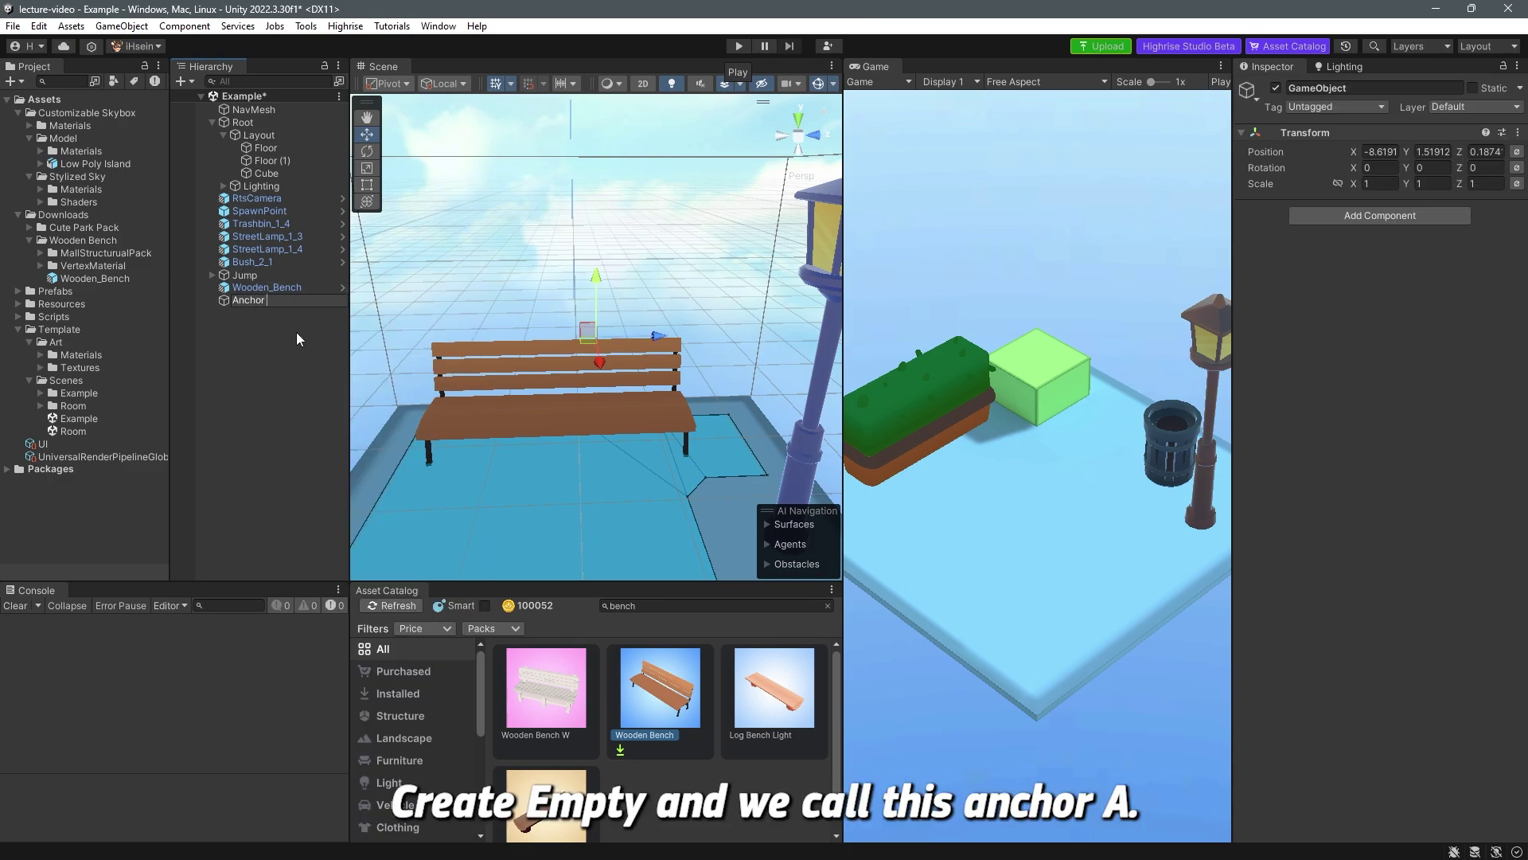
pyautogui.write('A')
pyautogui.press('Return')
# Add a Box Collider component to Anchor A.
pyautogui.press('a')
pyautogui.moveTo(478, 358); pyautogui.dragTo(764, 364, button='right')
pyautogui.keyDown('alt'); pyautogui.moveTo(764, 364); pyautogui.dragTo(568, 363); pyautogui.keyUp('alt')
pyautogui.moveTo(568, 363); pyautogui.dragTo(662, 365, button='right')
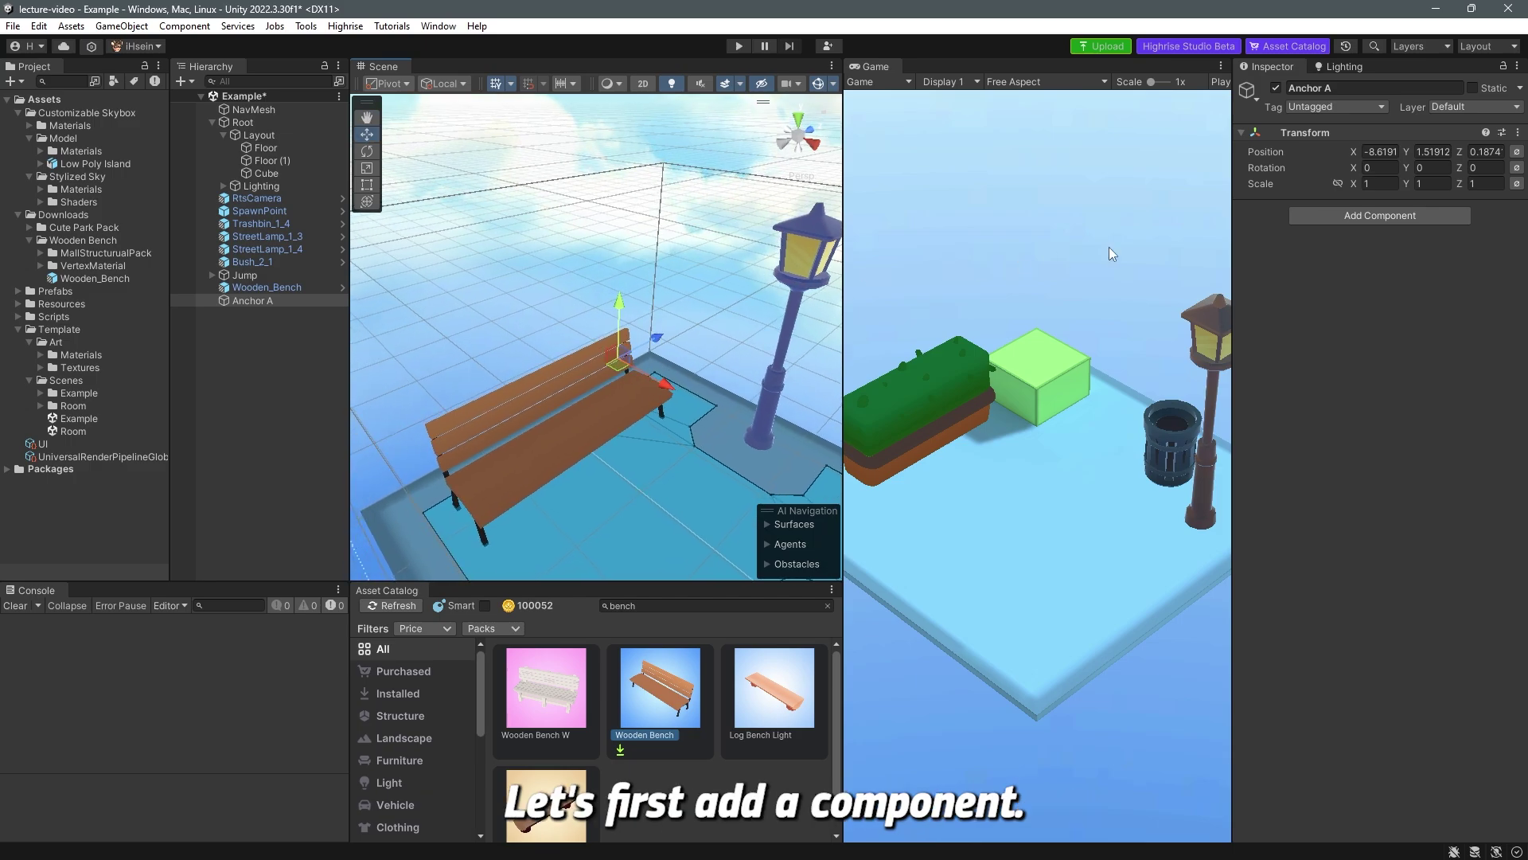
pyautogui.click(1384, 216)
pyautogui.write('box')
pyautogui.click(1340, 274)
# Hide the scene gizmos and show them again to check the outline of Anchor A's collider.
pyautogui.keyDown('alt'); pyautogui.moveTo(820, 324); pyautogui.dragTo(691, 342); pyautogui.keyUp('alt')
pyautogui.keyDown('alt'); pyautogui.moveTo(557, 341); pyautogui.dragTo(593, 285); pyautogui.keyUp('alt')
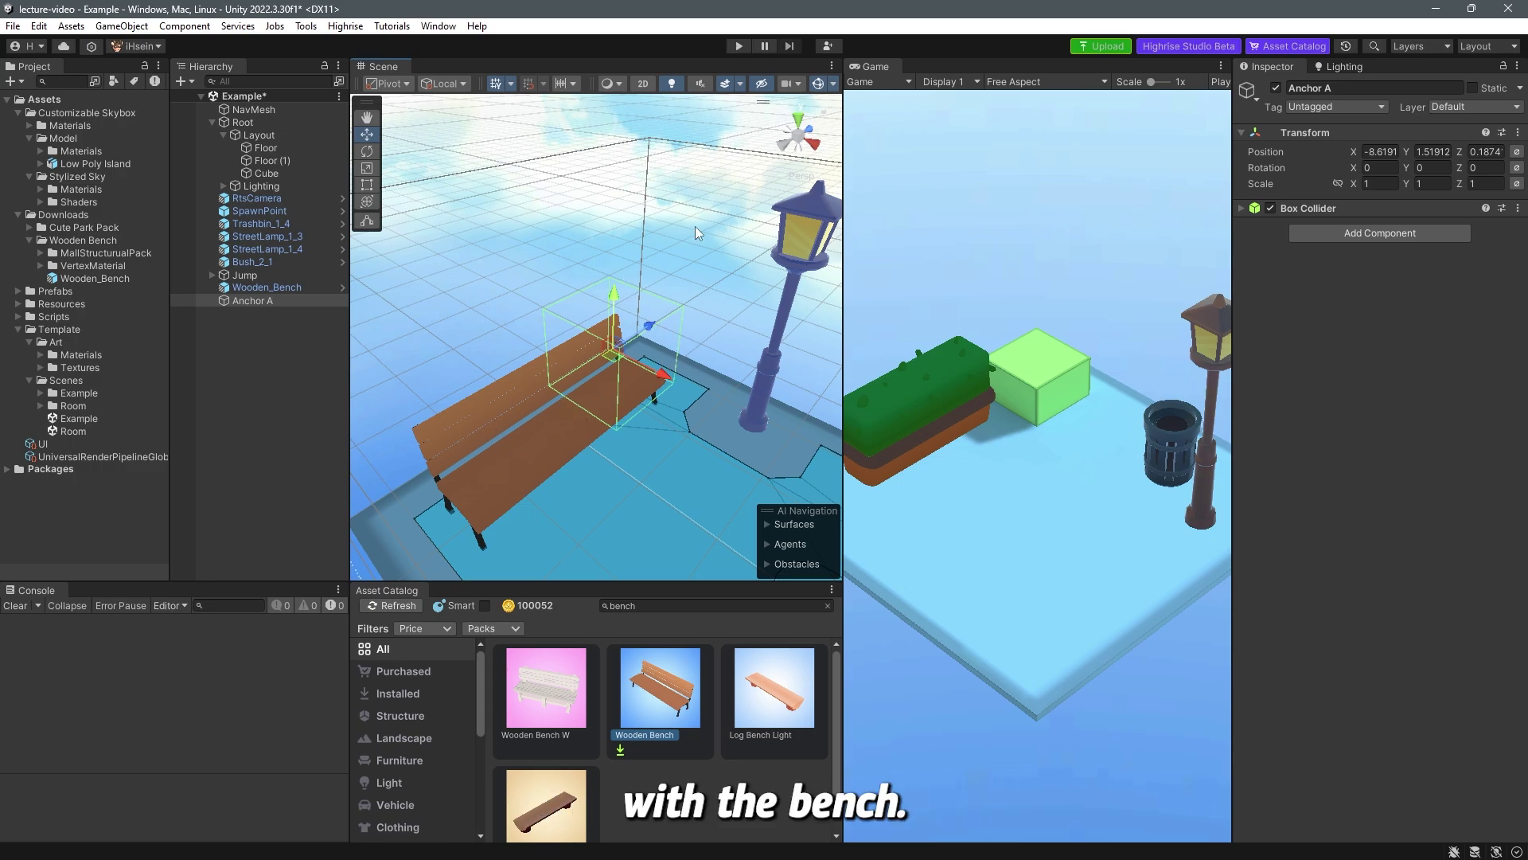
pyautogui.click(818, 83)
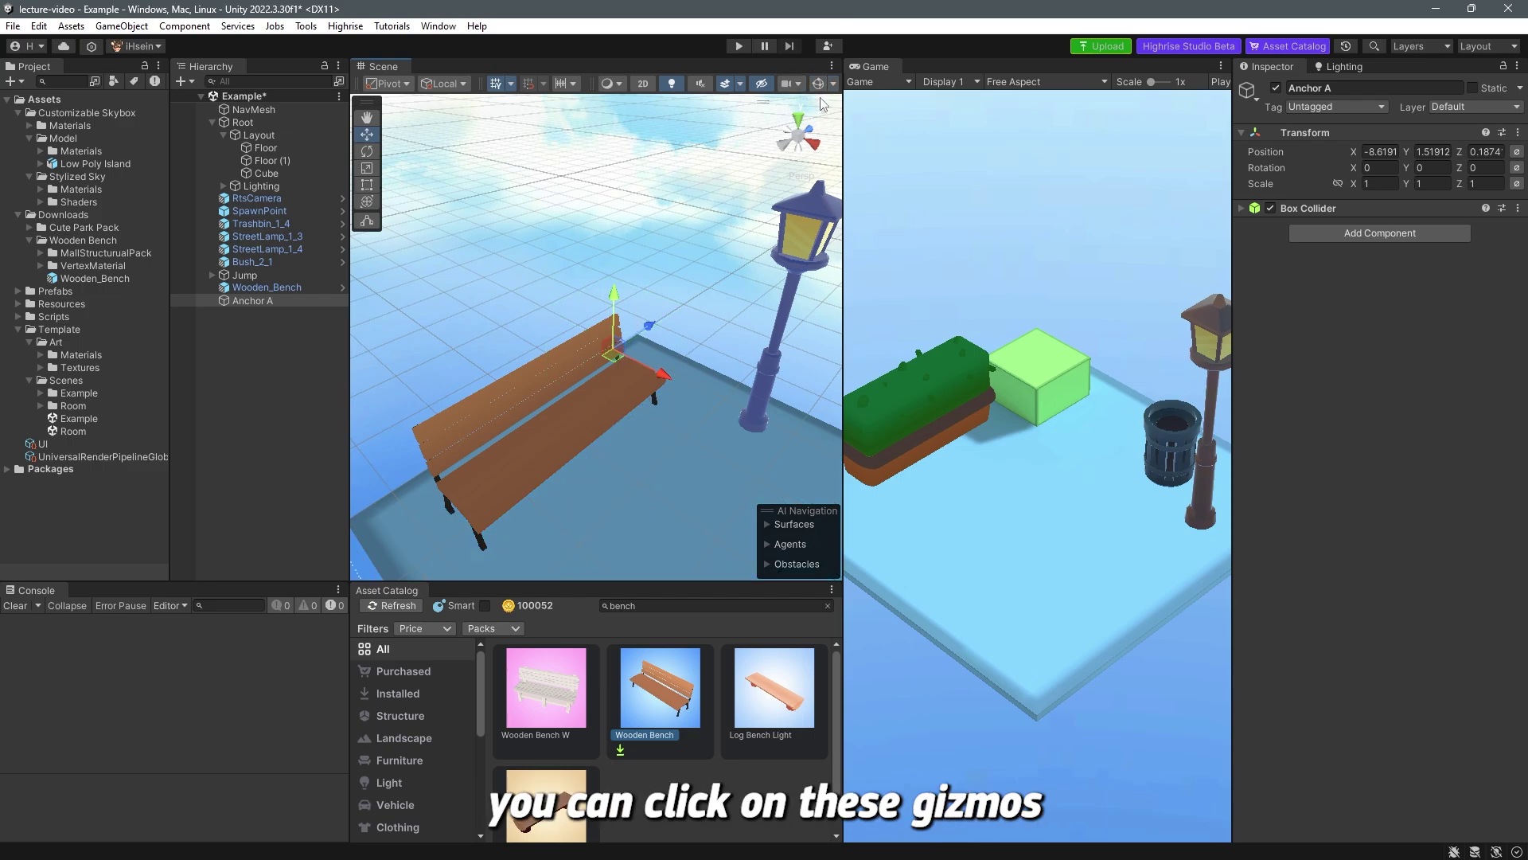
pyautogui.click(818, 84)
pyautogui.keyDown('alt'); pyautogui.moveTo(700, 359); pyautogui.dragTo(682, 349); pyautogui.keyUp('alt')
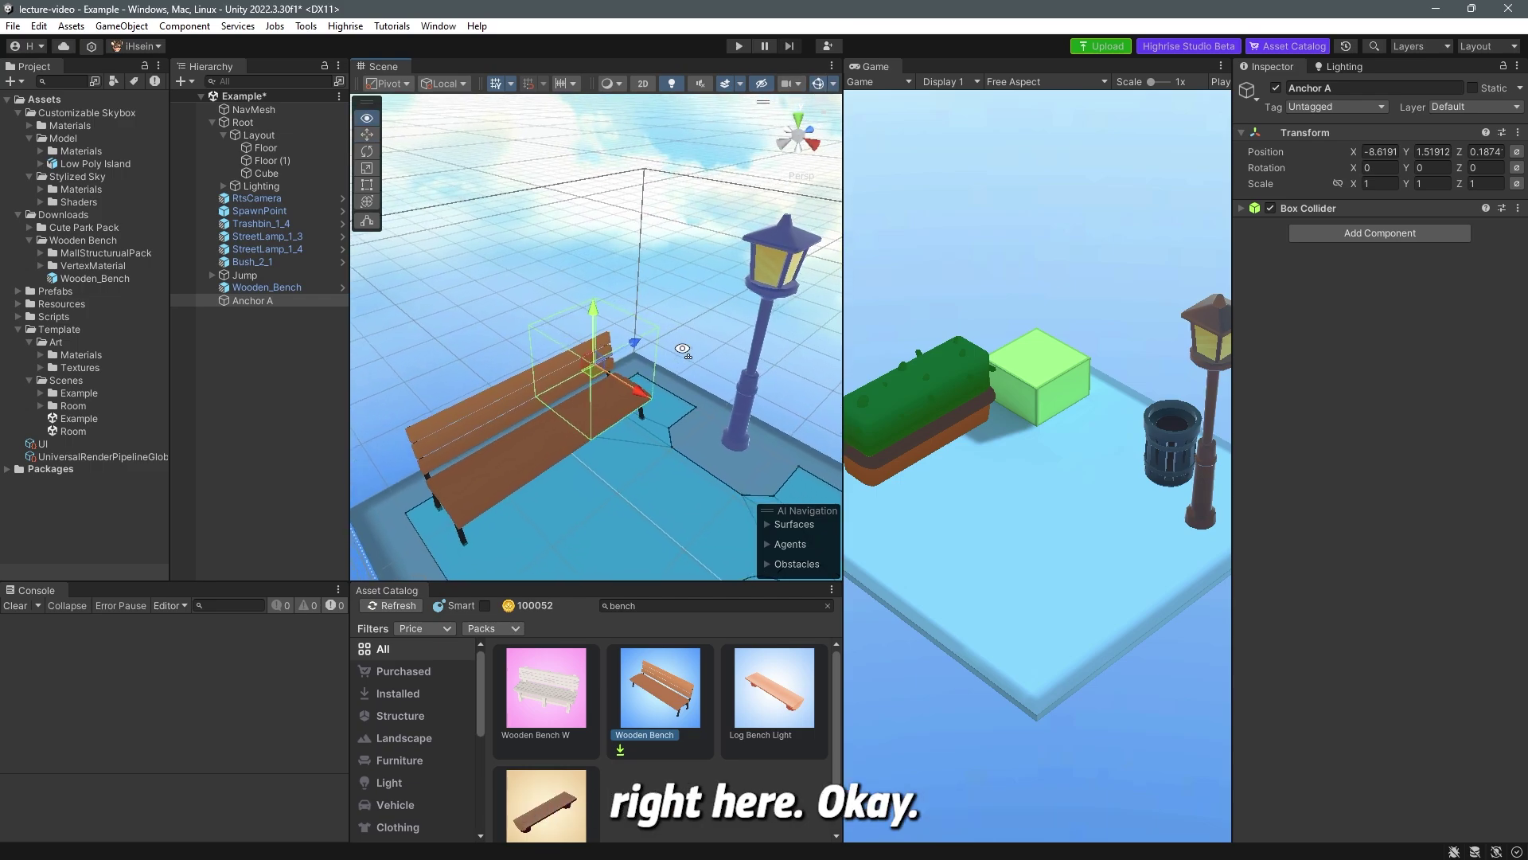
# Add an Anchor component to Anchor A and give it a Tap Handler.
pyautogui.click(1250, 210)
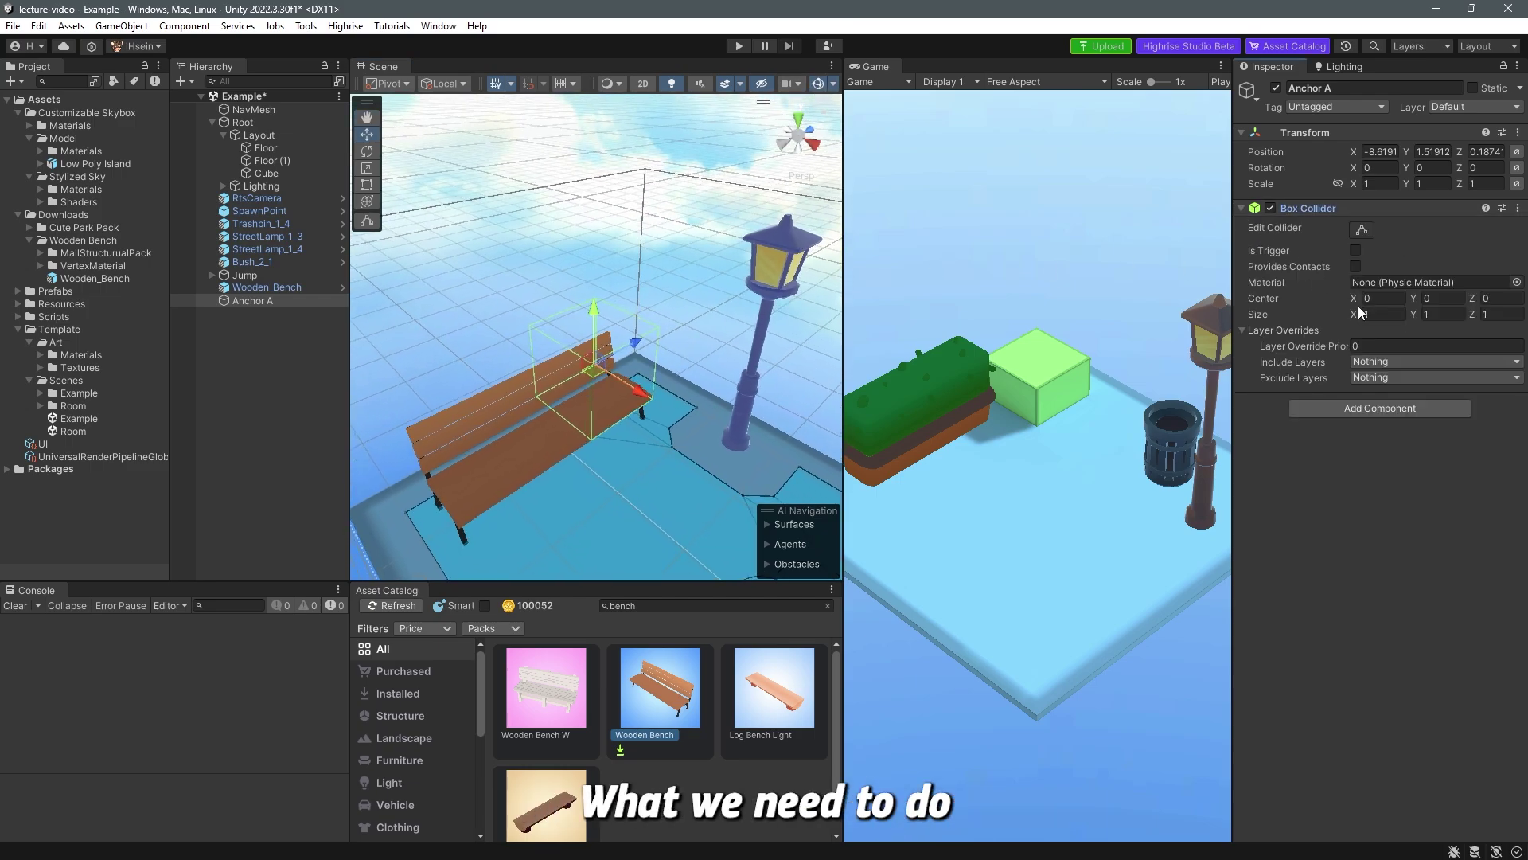
pyautogui.click(1382, 409)
pyautogui.write('anchor')
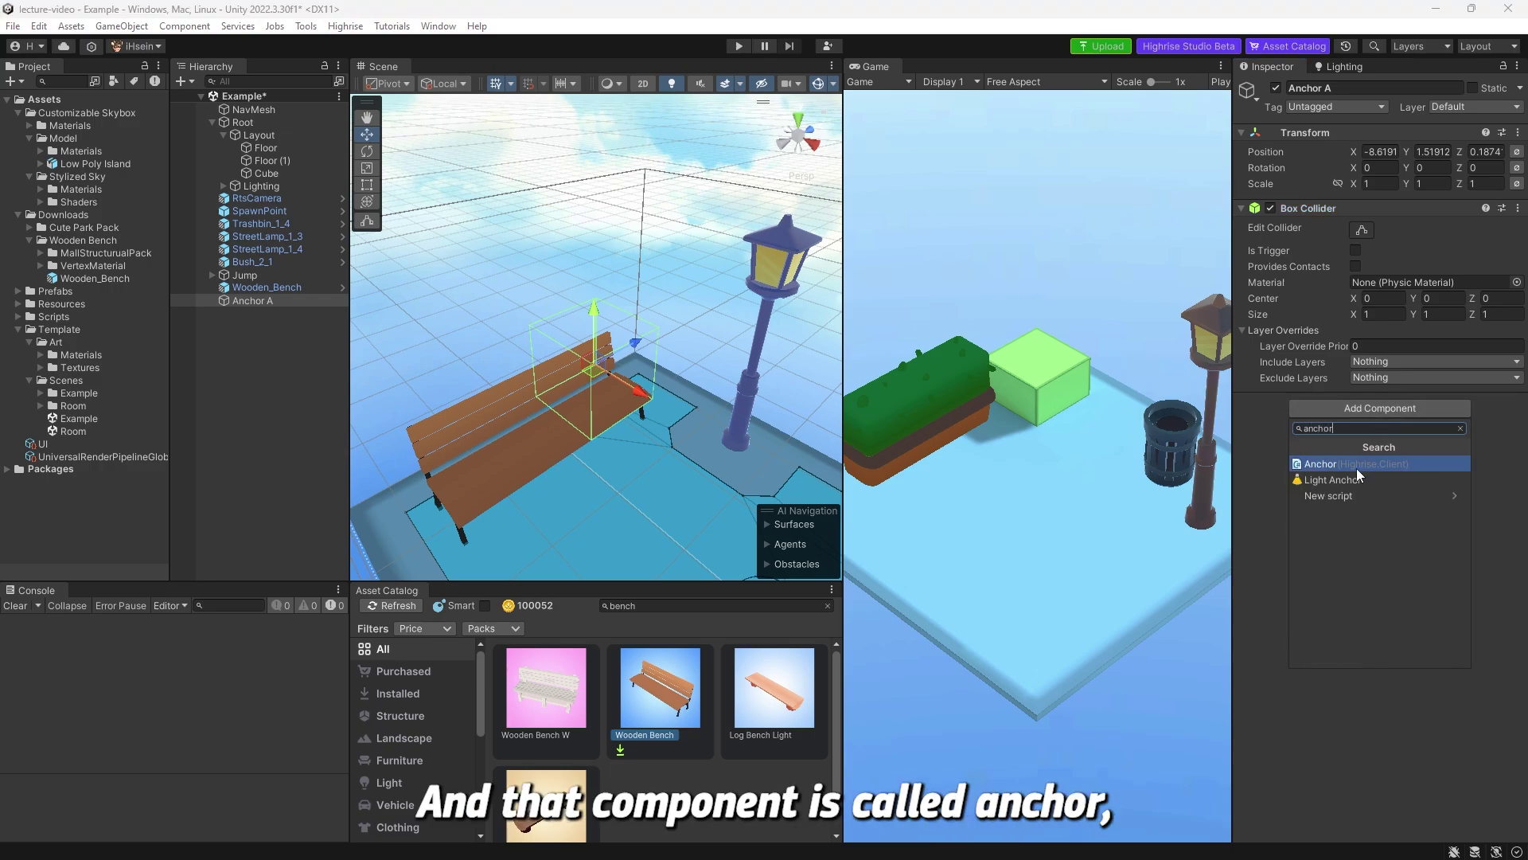
pyautogui.click(1353, 466)
pyautogui.moveTo(785, 362)
pyautogui.keyDown('alt'); pyautogui.mouseDown()
pyautogui.moveTo(718, 352)
pyautogui.moveTo(761, 358)
pyautogui.mouseUp(); pyautogui.keyUp('alt')
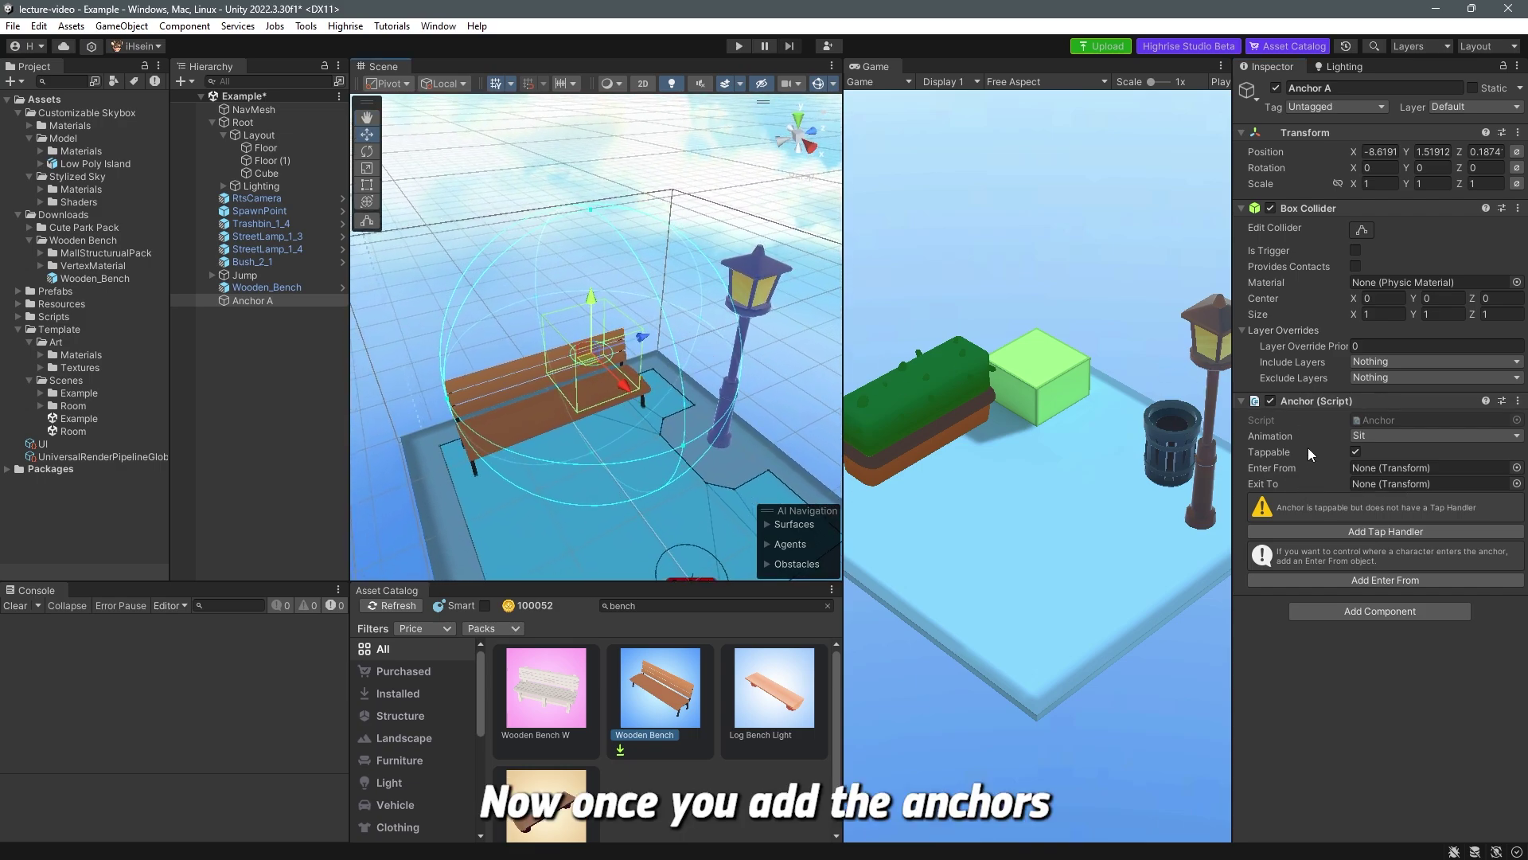
pyautogui.click(1363, 532)
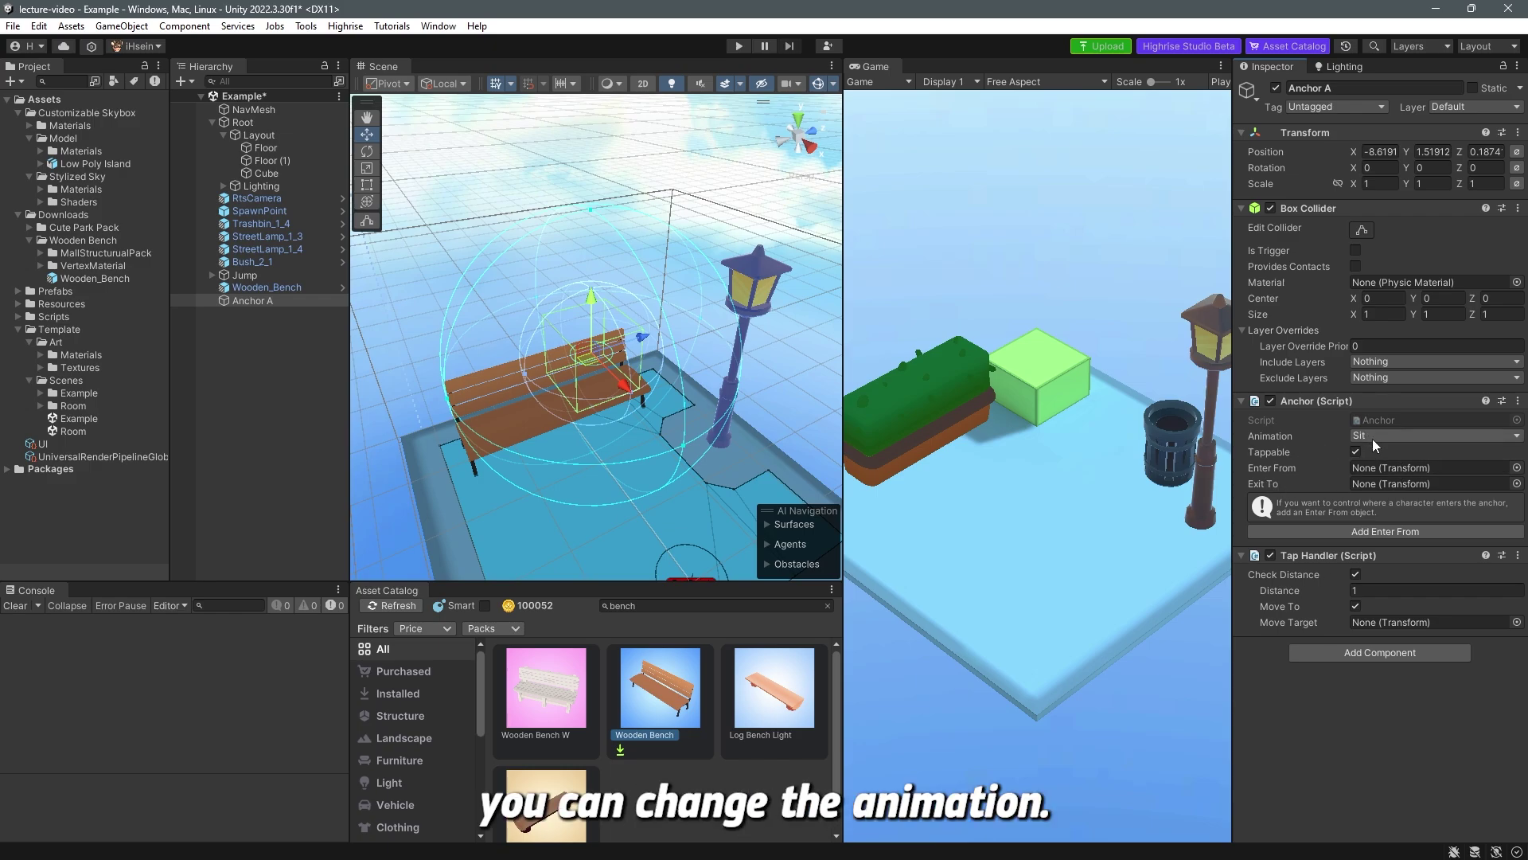
# Lower Anchor A onto the bench seat, to about X -8.87 and Y 0.27.
pyautogui.keyDown('alt'); pyautogui.moveTo(705, 389); pyautogui.dragTo(613, 355); pyautogui.keyUp('alt')
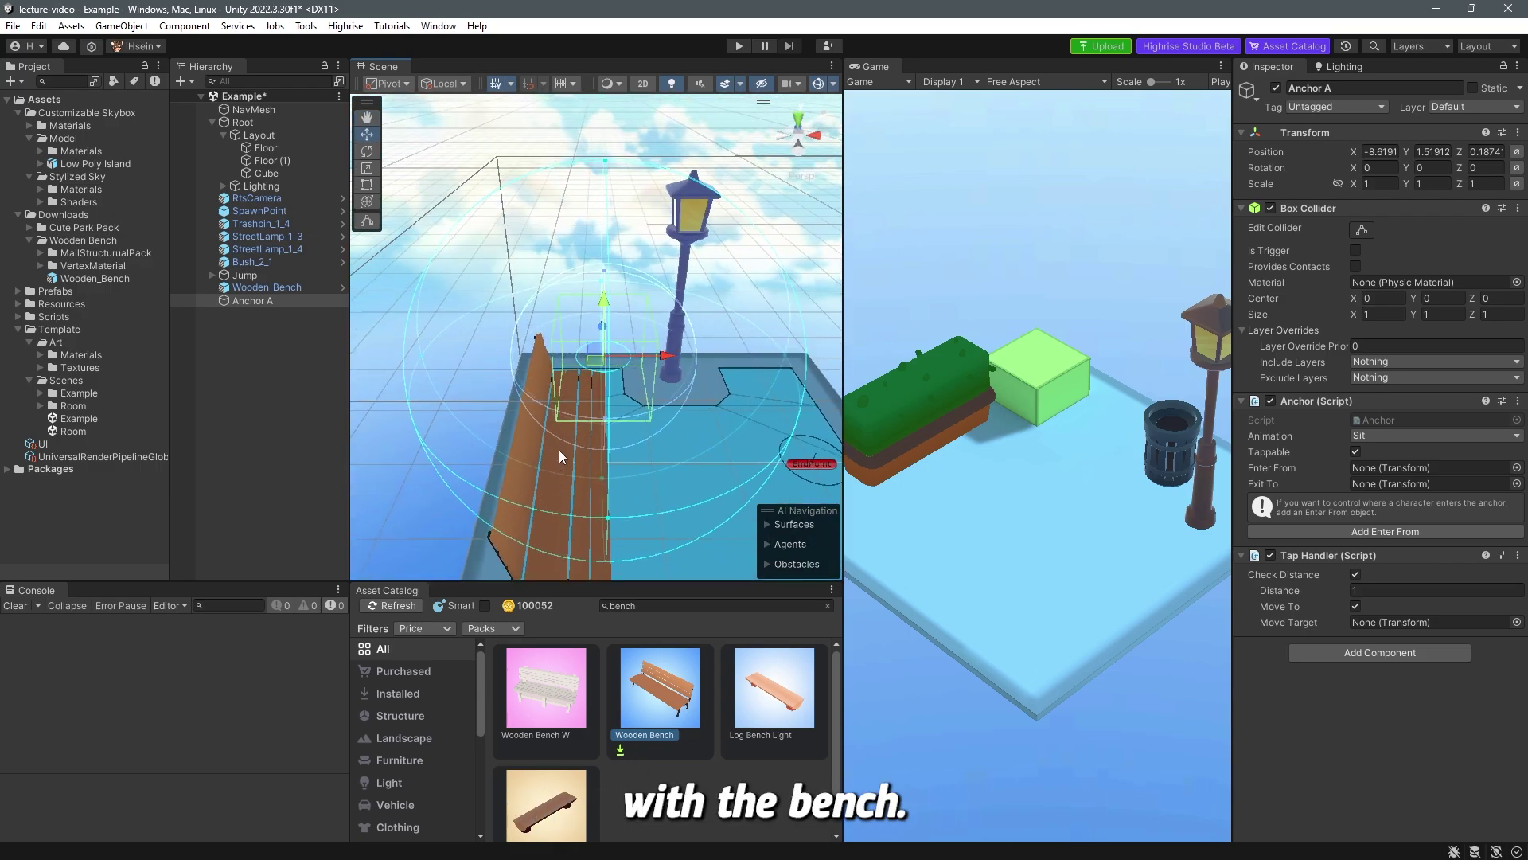
pyautogui.keyDown('alt'); pyautogui.moveTo(550, 429); pyautogui.dragTo(749, 432); pyautogui.keyUp('alt')
pyautogui.moveTo(750, 432); pyautogui.dragTo(643, 340, button='right')
pyautogui.press('w')
pyautogui.keyDown('alt'); pyautogui.moveTo(644, 341); pyautogui.dragTo(638, 331); pyautogui.keyUp('alt')
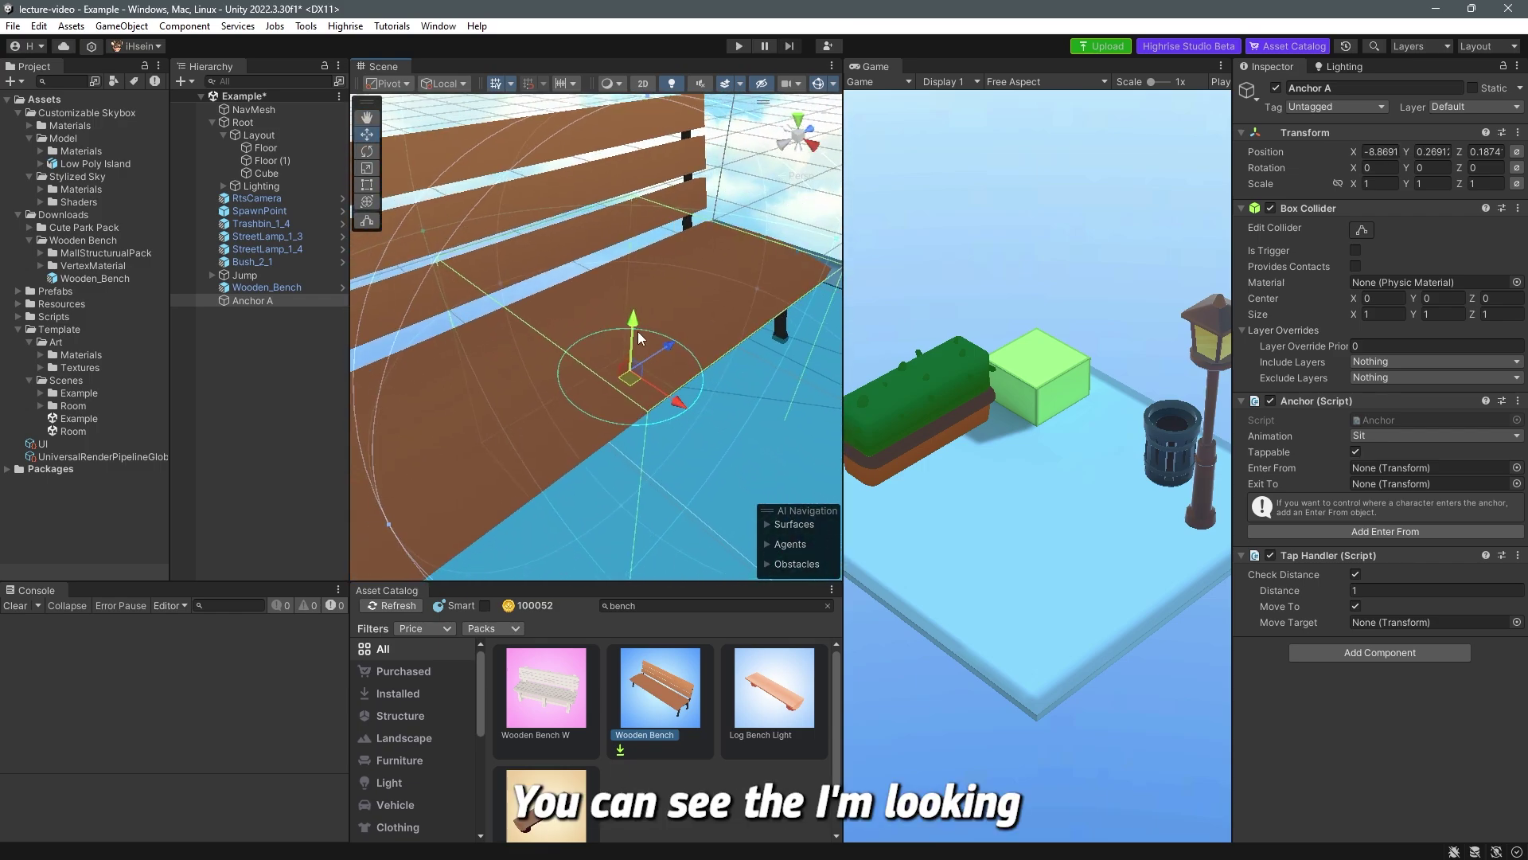
# Reselect Anchor A and shift it across the bench seat to about X -9.28, Z 0.79.
pyautogui.click(629, 304)
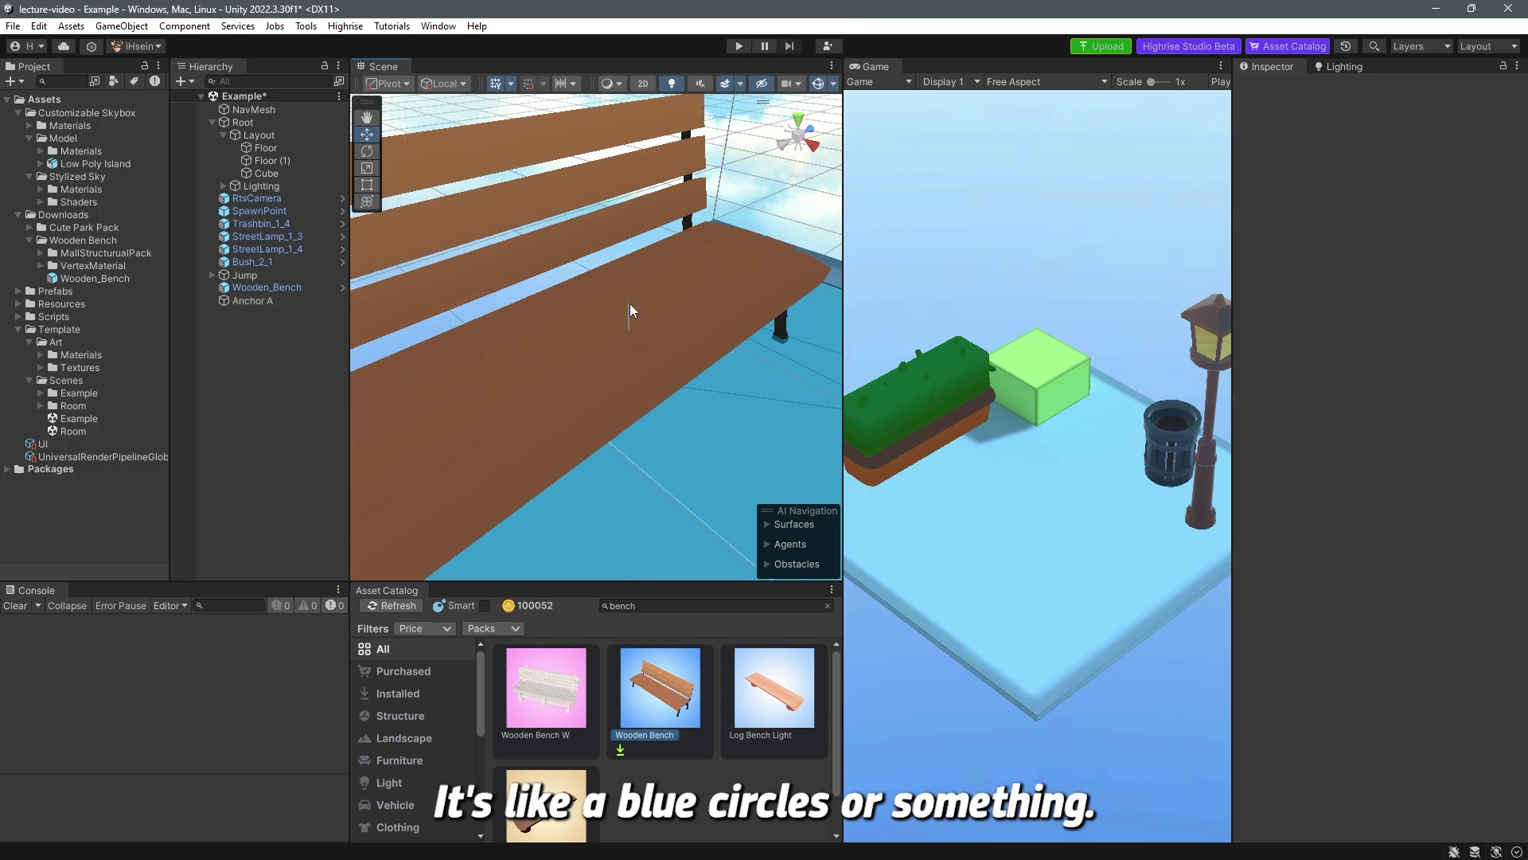
pyautogui.click(309, 301)
pyautogui.moveTo(678, 400); pyautogui.dragTo(655, 371)
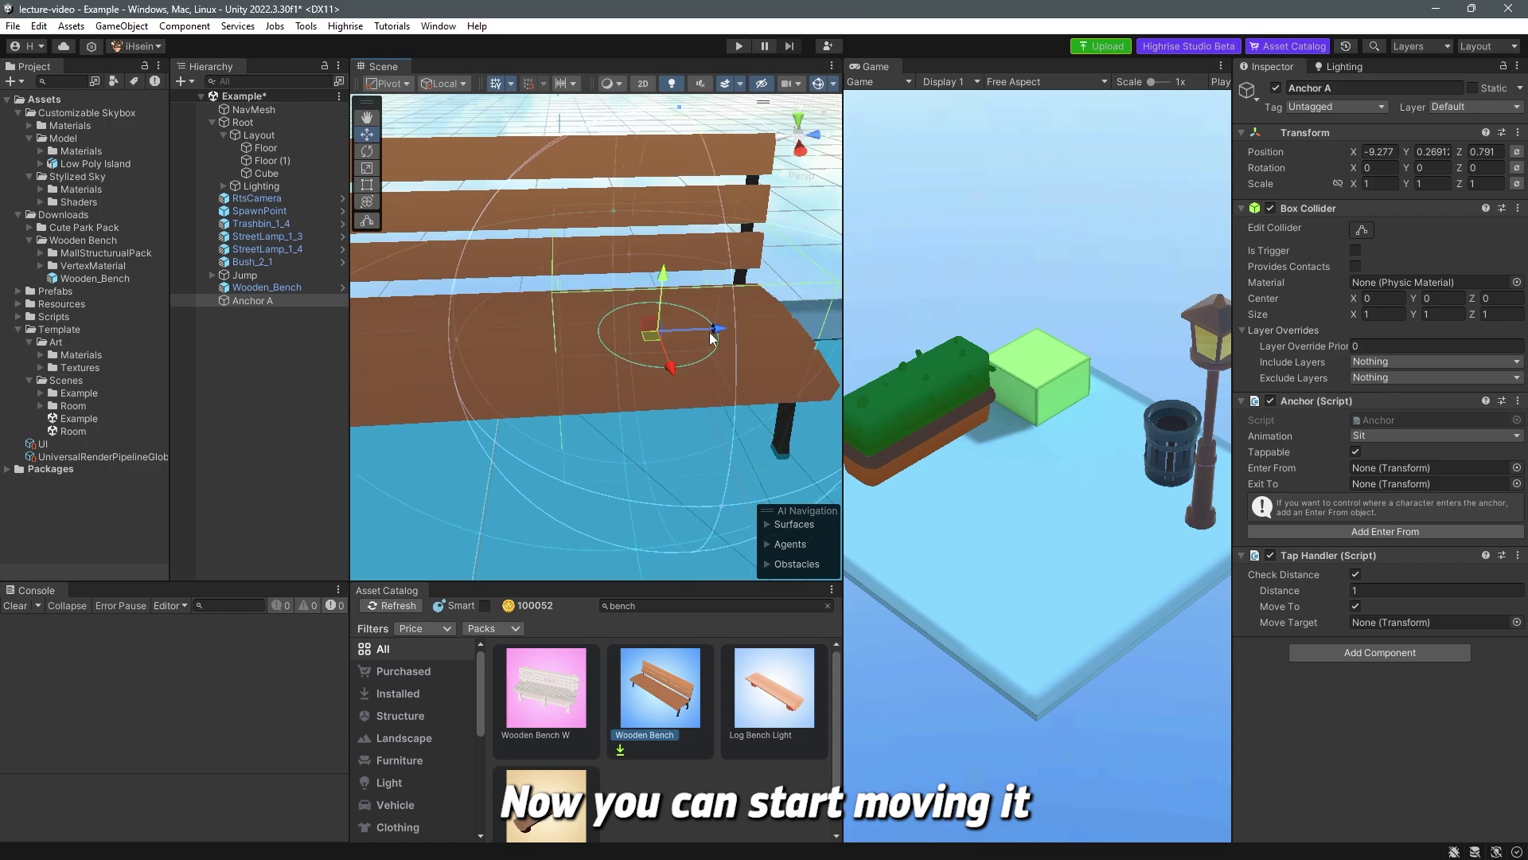
# Using a 2D side view, shift Anchor A onto the bench seat at about X -9.0, Y 0.44.
pyautogui.scroll(-3, 712, 328)
pyautogui.click(642, 84)
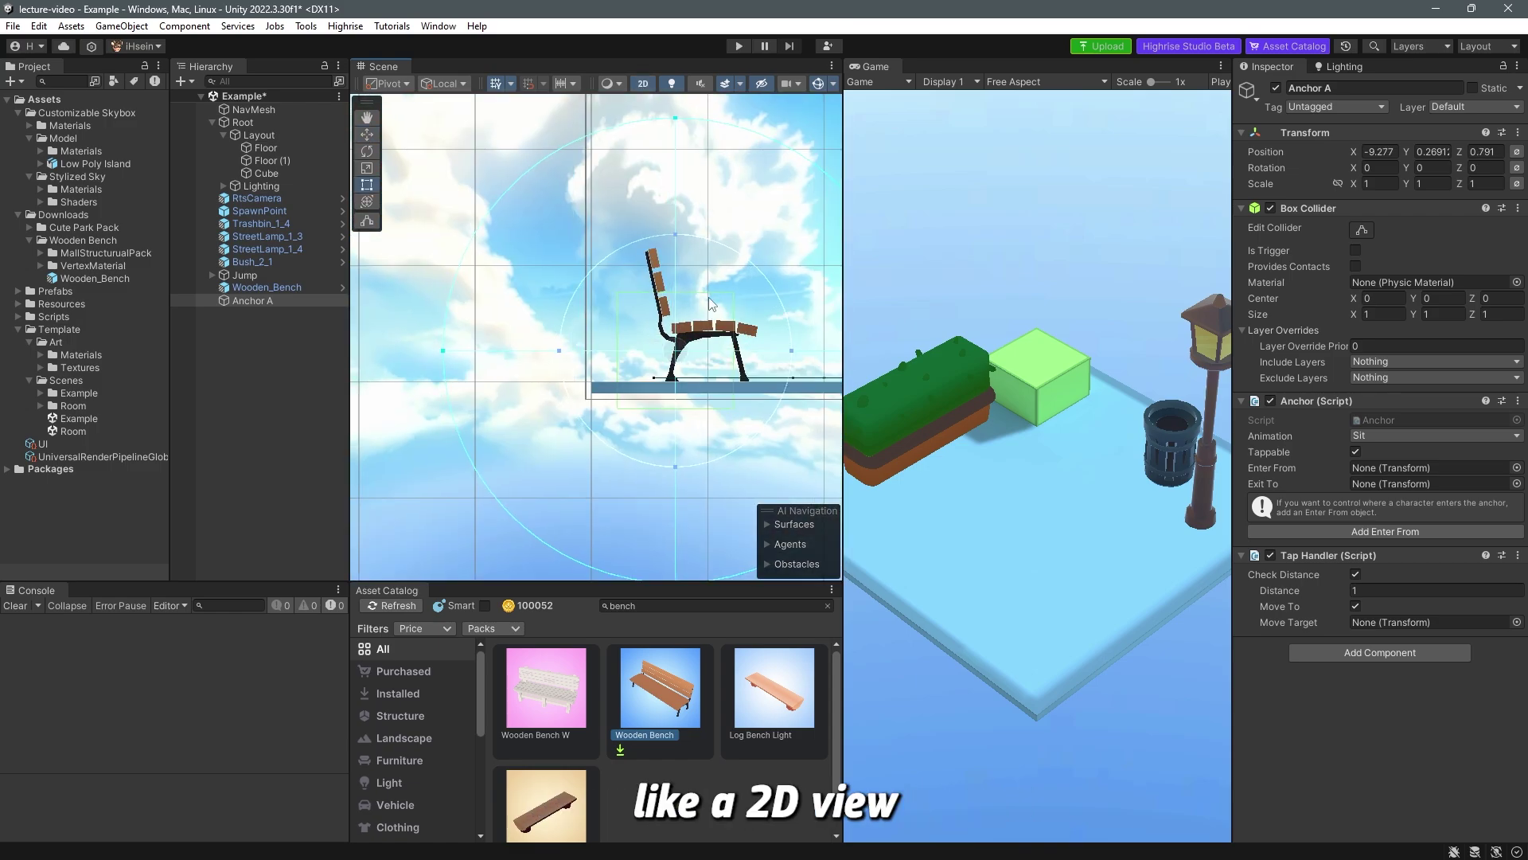
pyautogui.scroll(5, 729, 296)
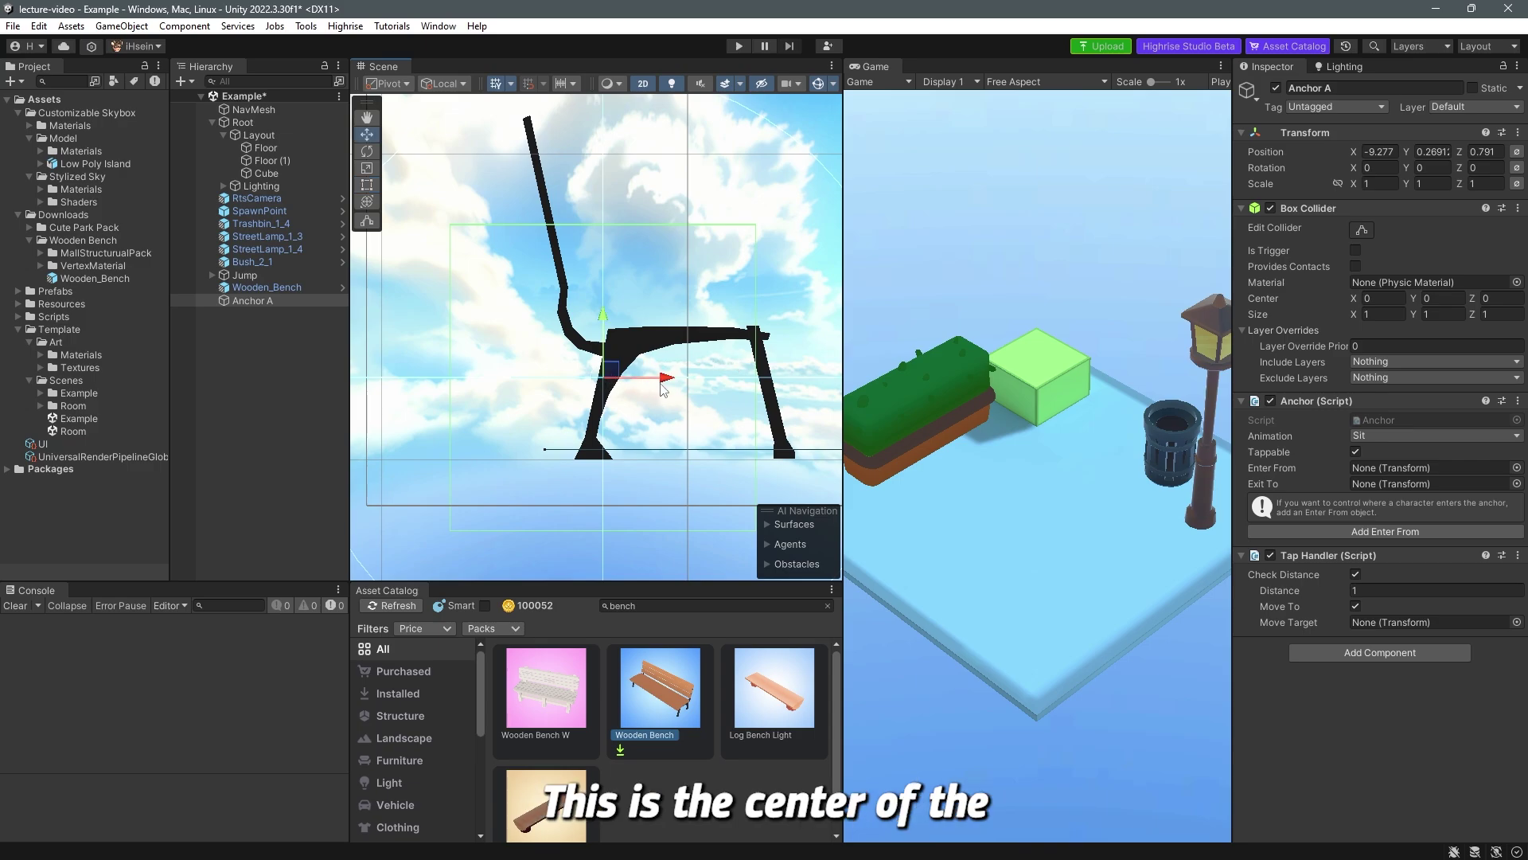
pyautogui.moveTo(727, 381); pyautogui.dragTo(750, 381)
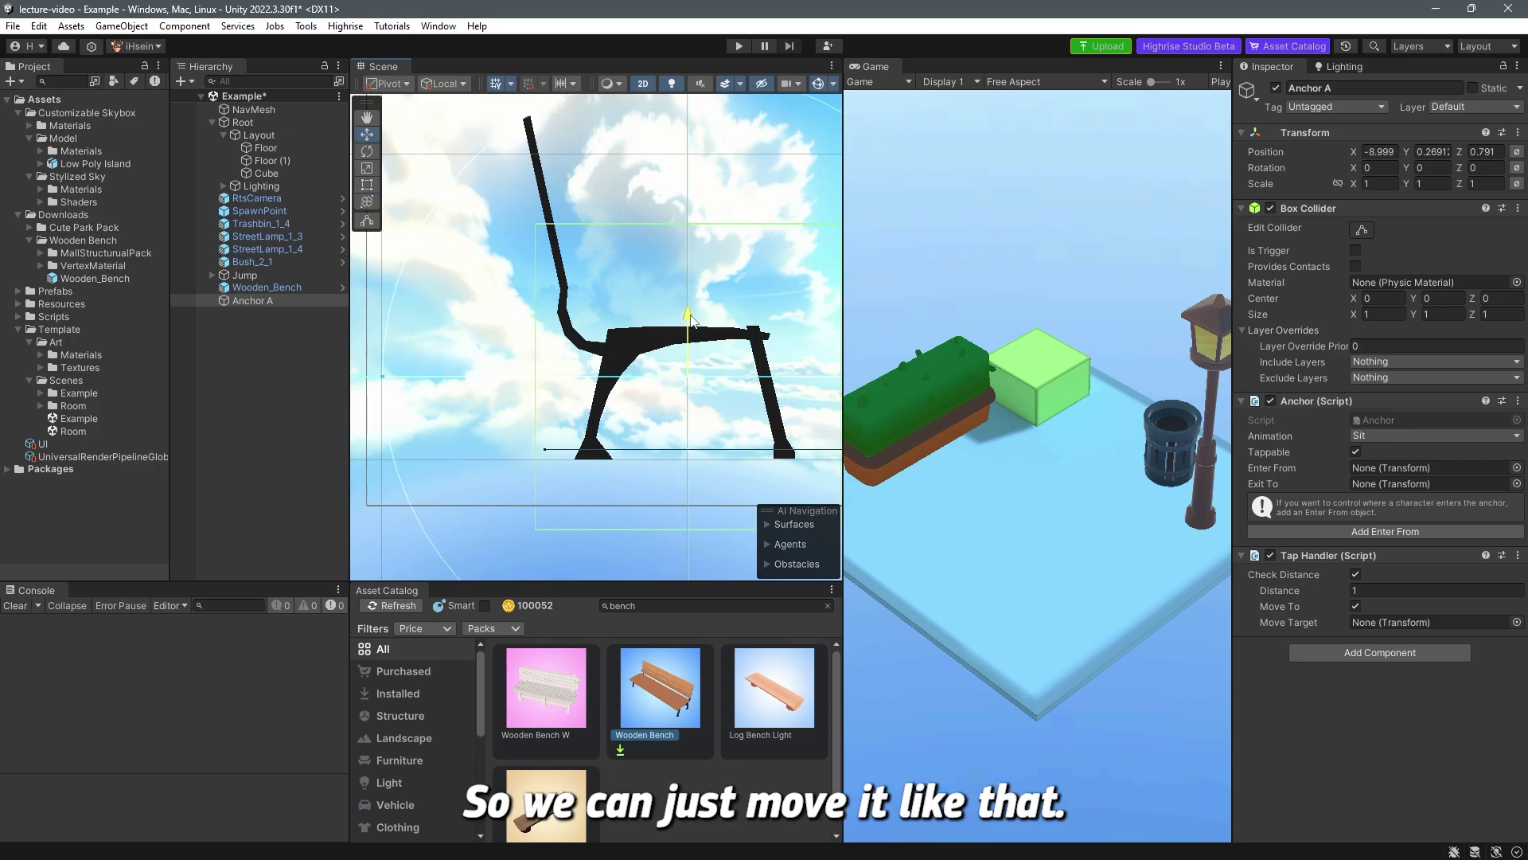
pyautogui.moveTo(689, 265); pyautogui.dragTo(690, 264)
pyautogui.click(642, 84)
# Examine Anchor A's placement on the bench from several view orientations, ending with a view facing the seat.
pyautogui.moveTo(721, 269); pyautogui.dragTo(812, 138, button='right')
pyautogui.press('s')
pyautogui.press('a')
pyautogui.click(814, 140)
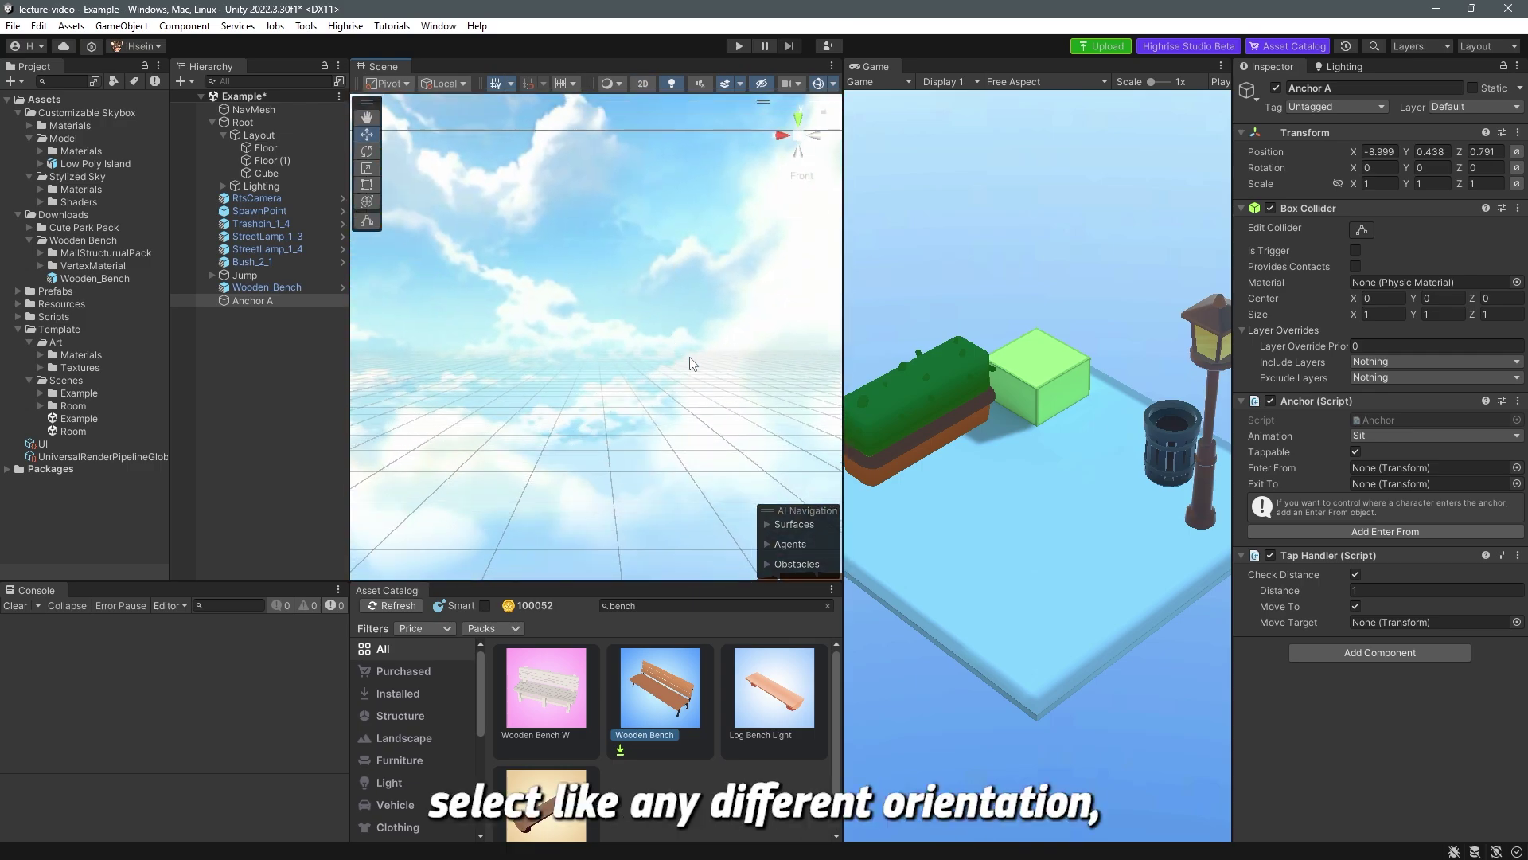
pyautogui.press('f')
pyautogui.scroll(-5, 676, 285)
pyautogui.scroll(3, 675, 285)
pyautogui.scroll(-3, 678, 288)
pyautogui.moveTo(678, 288); pyautogui.dragTo(668, 346, button='middle')
pyautogui.scroll(3, 668, 345)
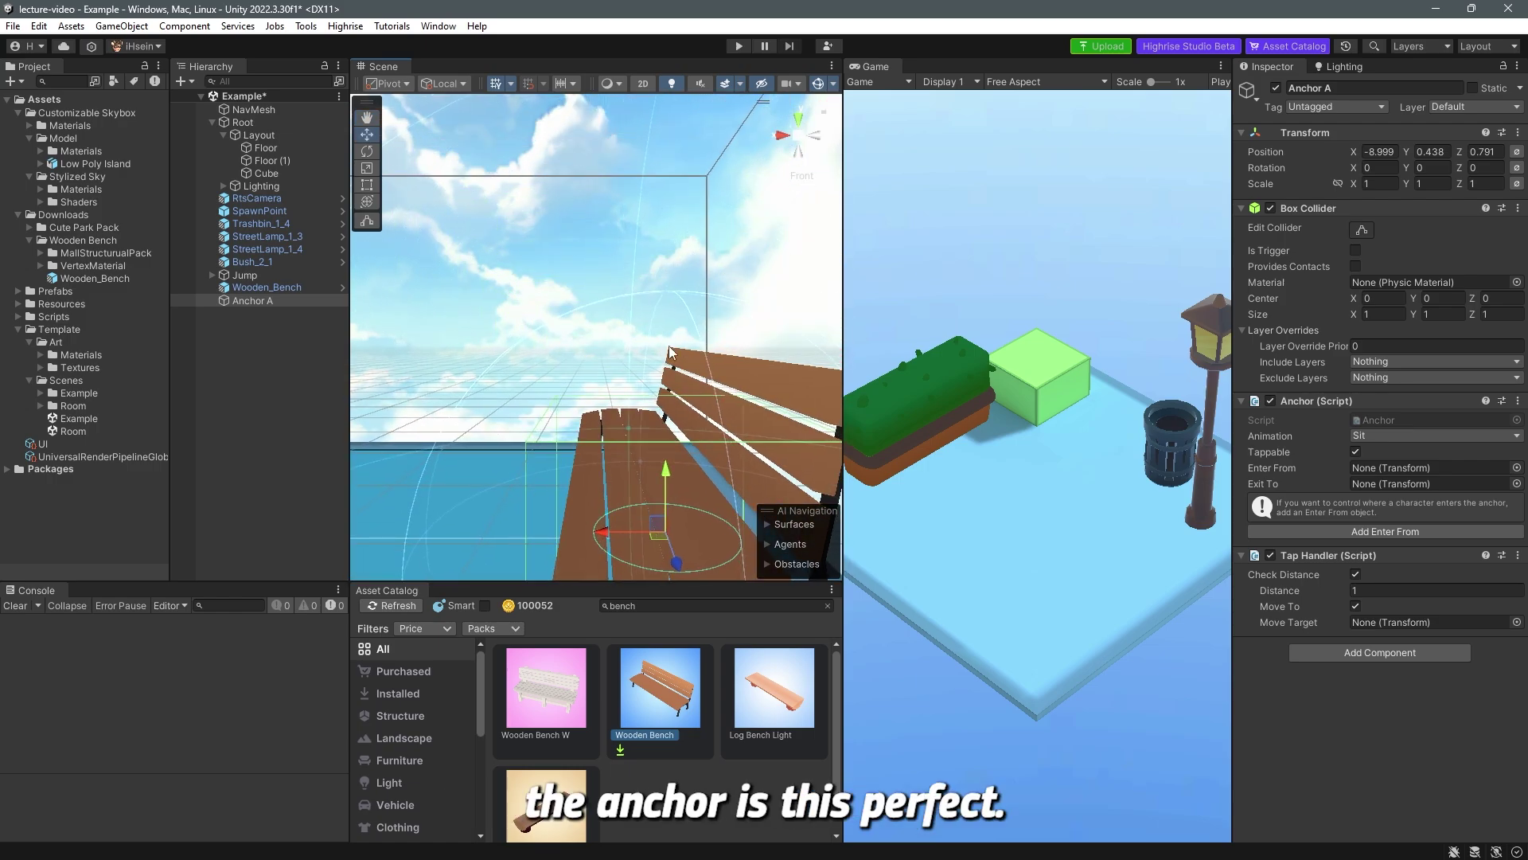
pyautogui.click(781, 135)
pyautogui.click(798, 119)
pyautogui.moveTo(565, 281); pyautogui.dragTo(688, 421, button='middle')
pyautogui.keyDown('alt'); pyautogui.moveTo(688, 421); pyautogui.dragTo(677, 372); pyautogui.keyUp('alt')
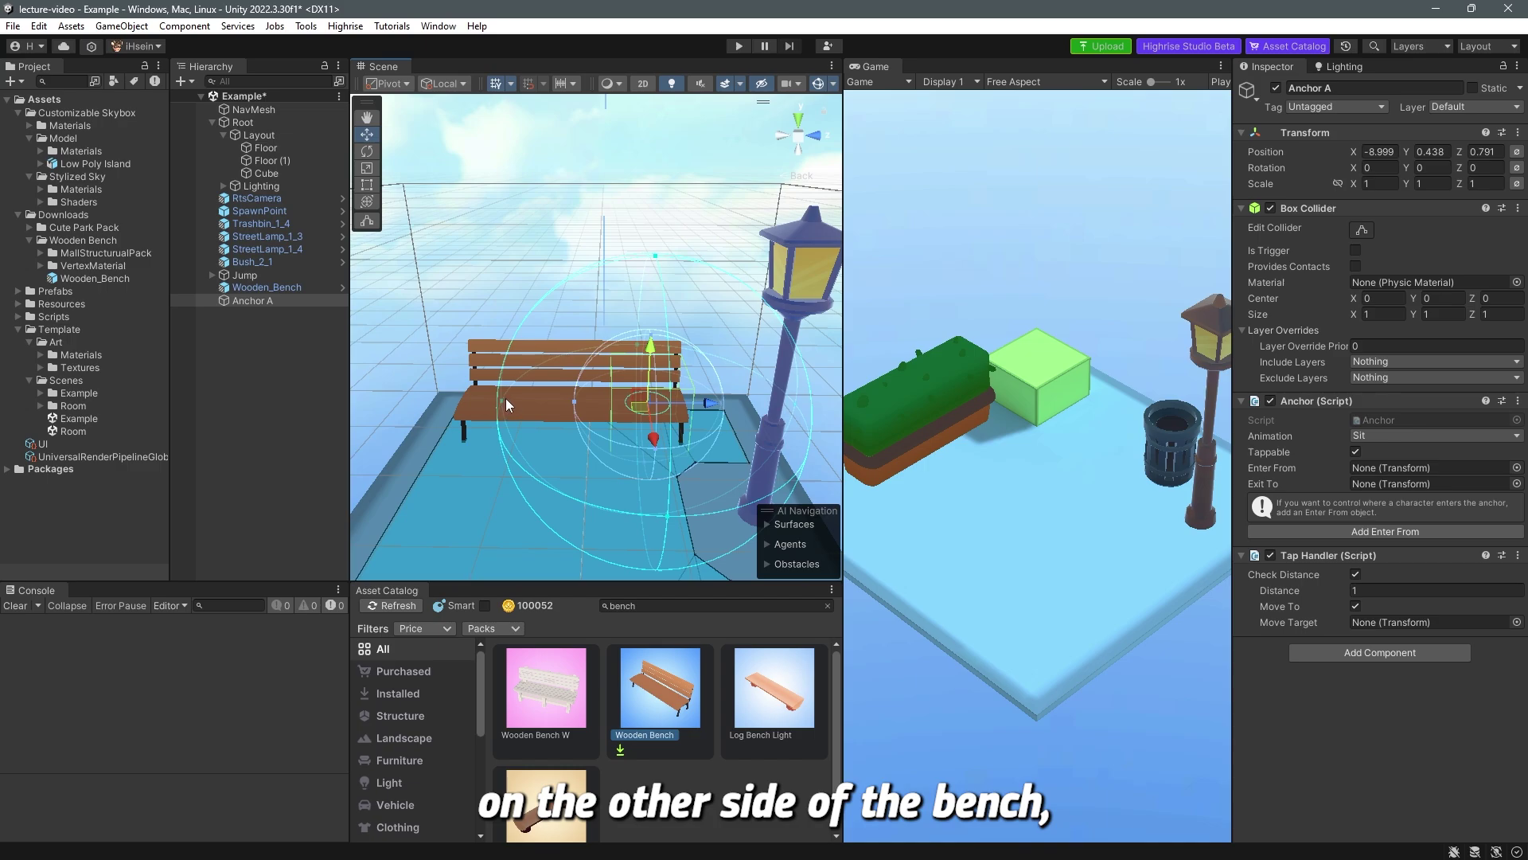
# Duplicate Anchor A, move the copy along the bench to about Z -0.96, and save the scene.
pyautogui.click(280, 301)
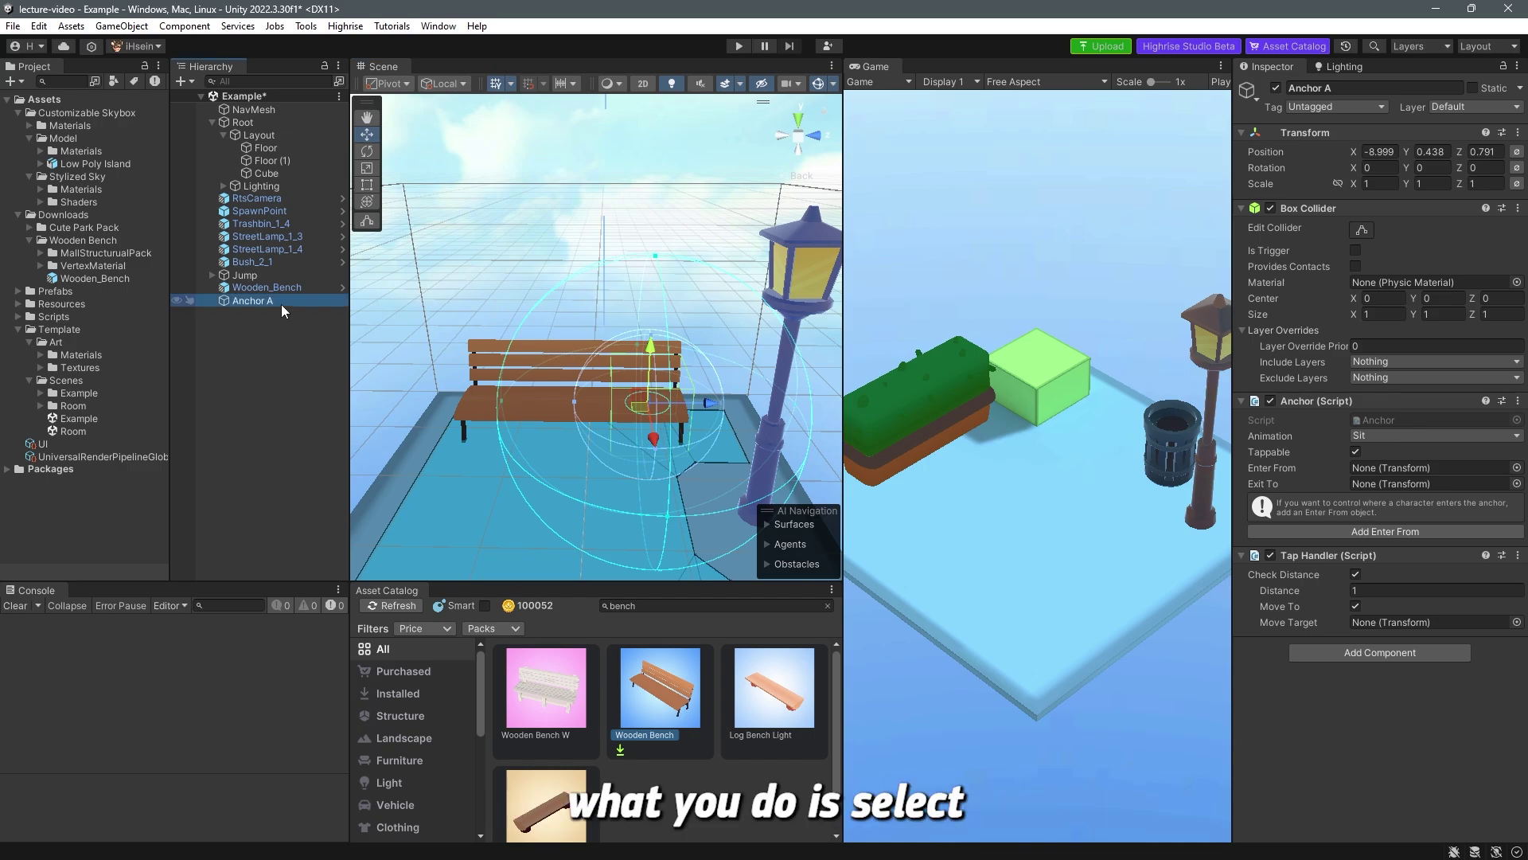
pyautogui.hotkey('ctrl', 'd')
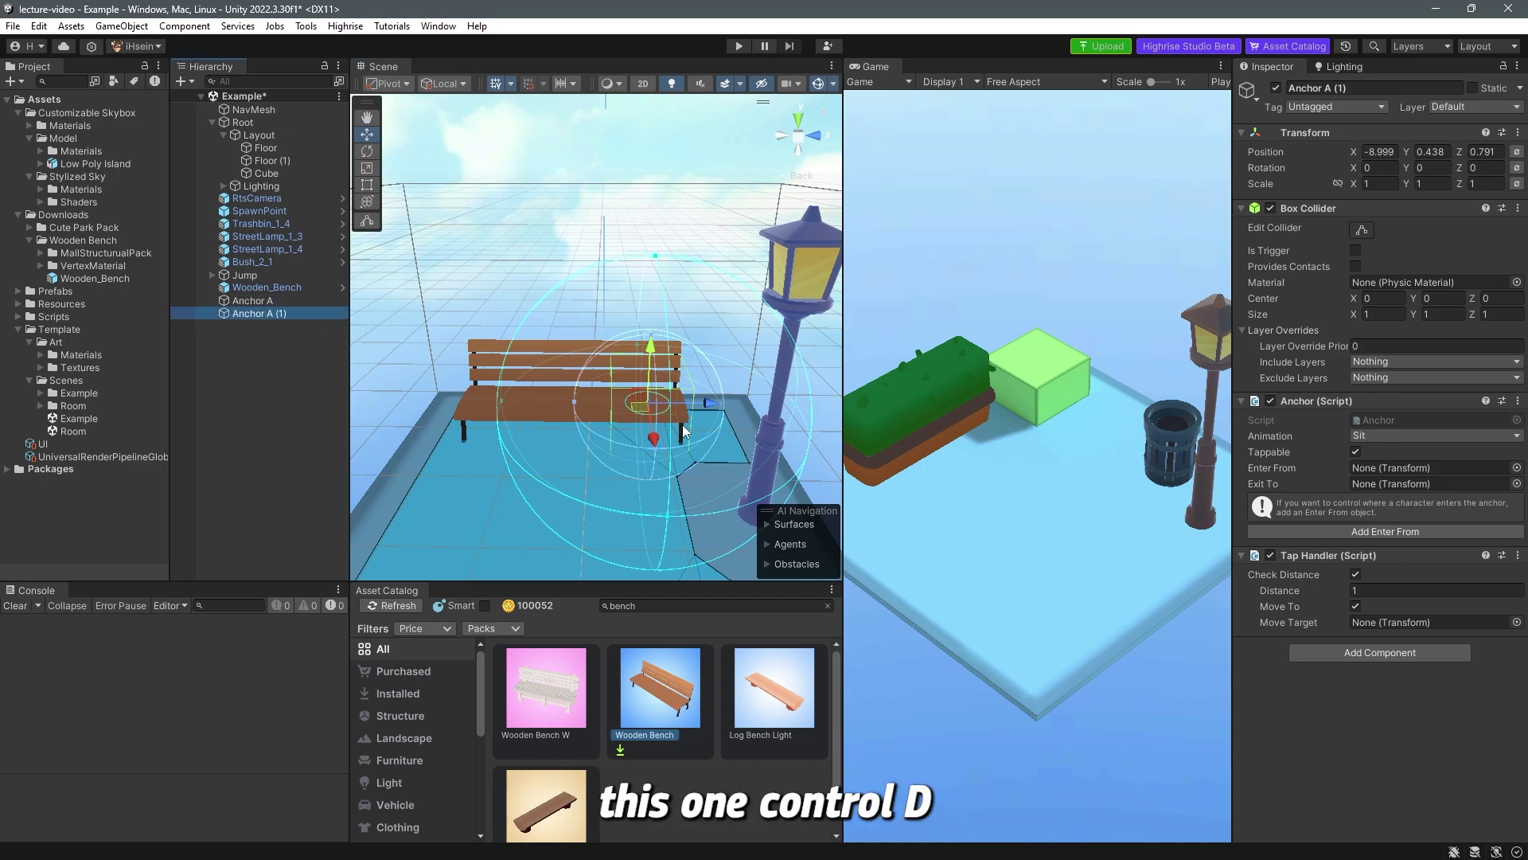
pyautogui.moveTo(706, 408); pyautogui.dragTo(574, 399)
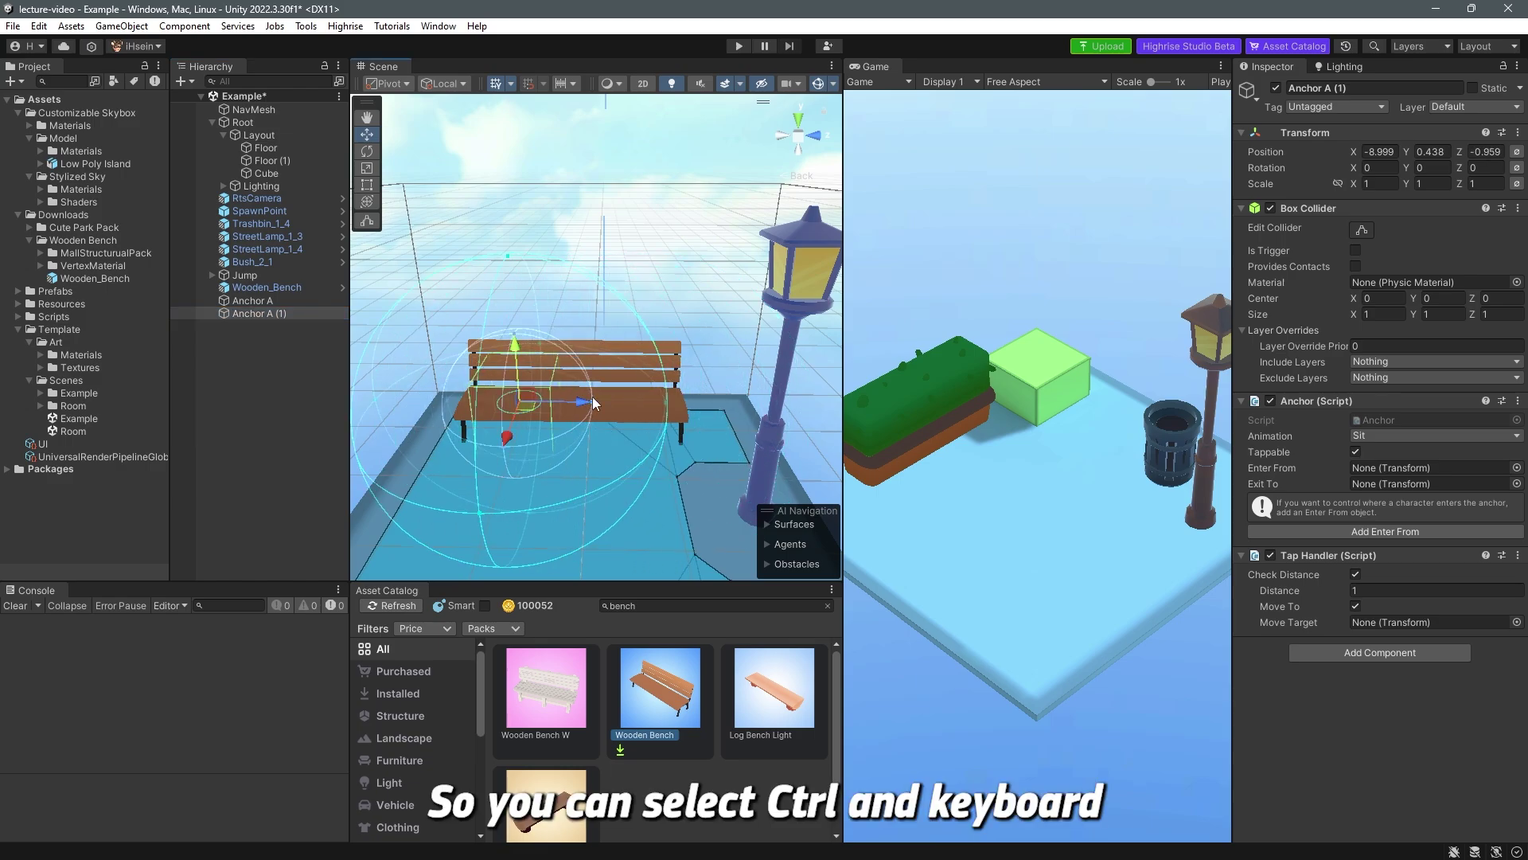
pyautogui.click(299, 309)
pyautogui.hotkey('ctrl', 's')
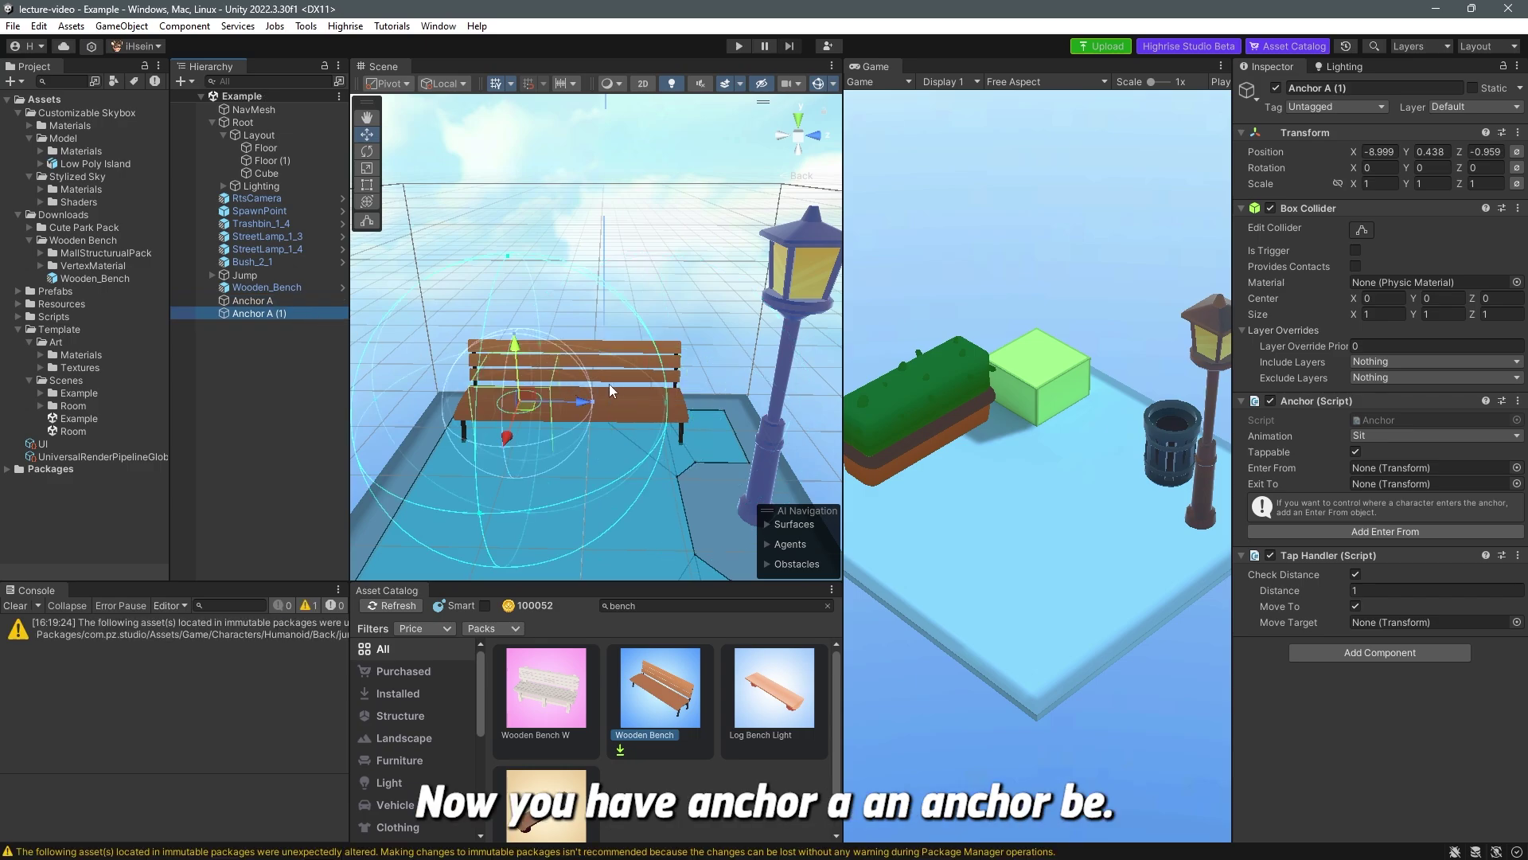
# Rename the duplicated anchor as Anchor B.
pyautogui.doubleClick(295, 310)
pyautogui.rightClick(292, 310)
pyautogui.click(336, 297)
pyautogui.click(315, 310)
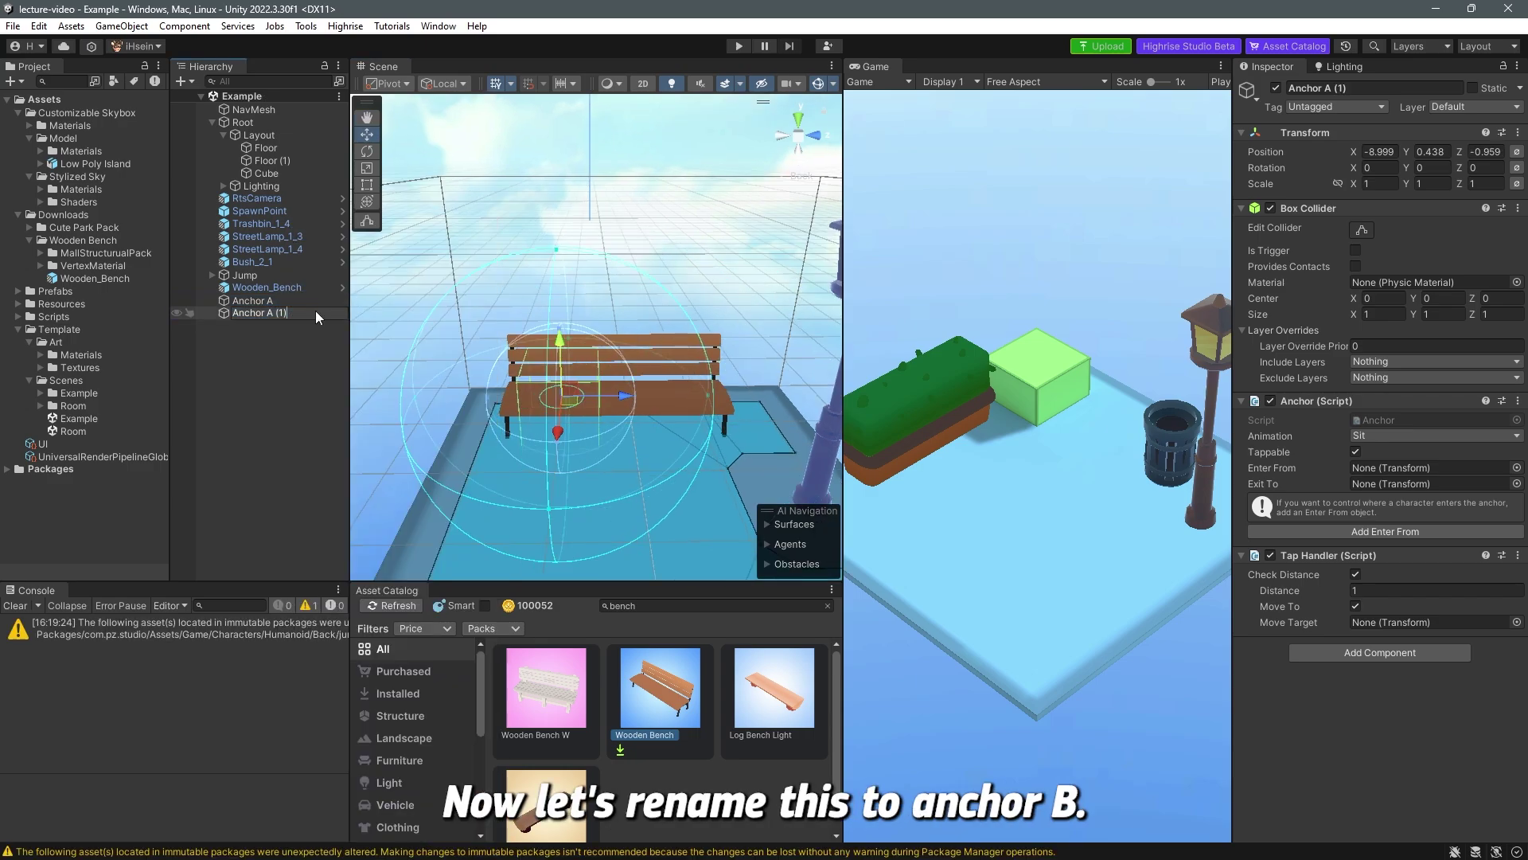
pyautogui.write('B')
pyautogui.press('Return')
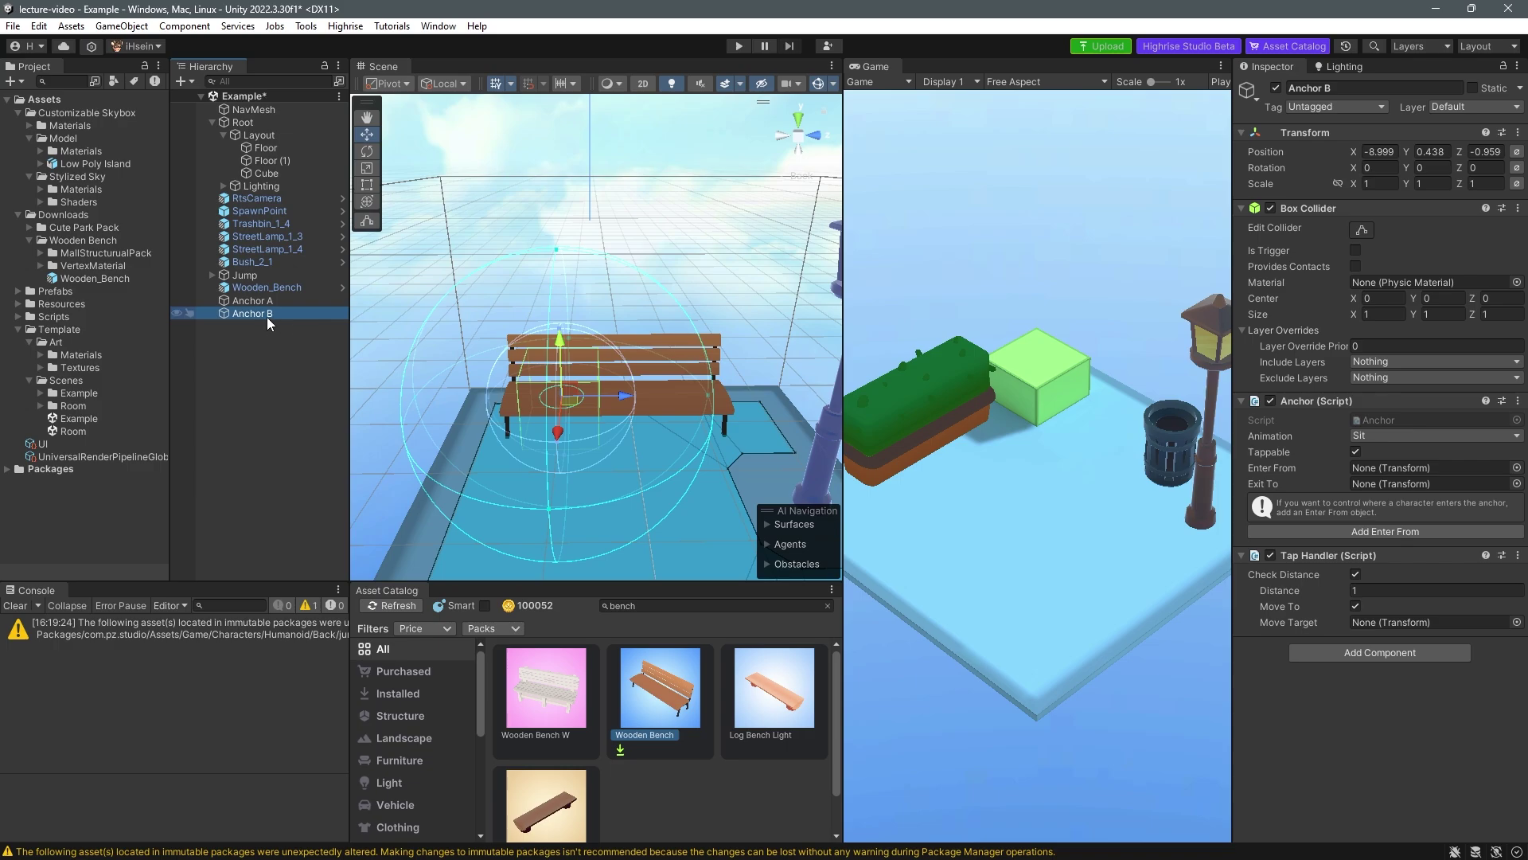
# Assign an orange label icon to both Anchor A and Anchor B.
pyautogui.click(277, 302)
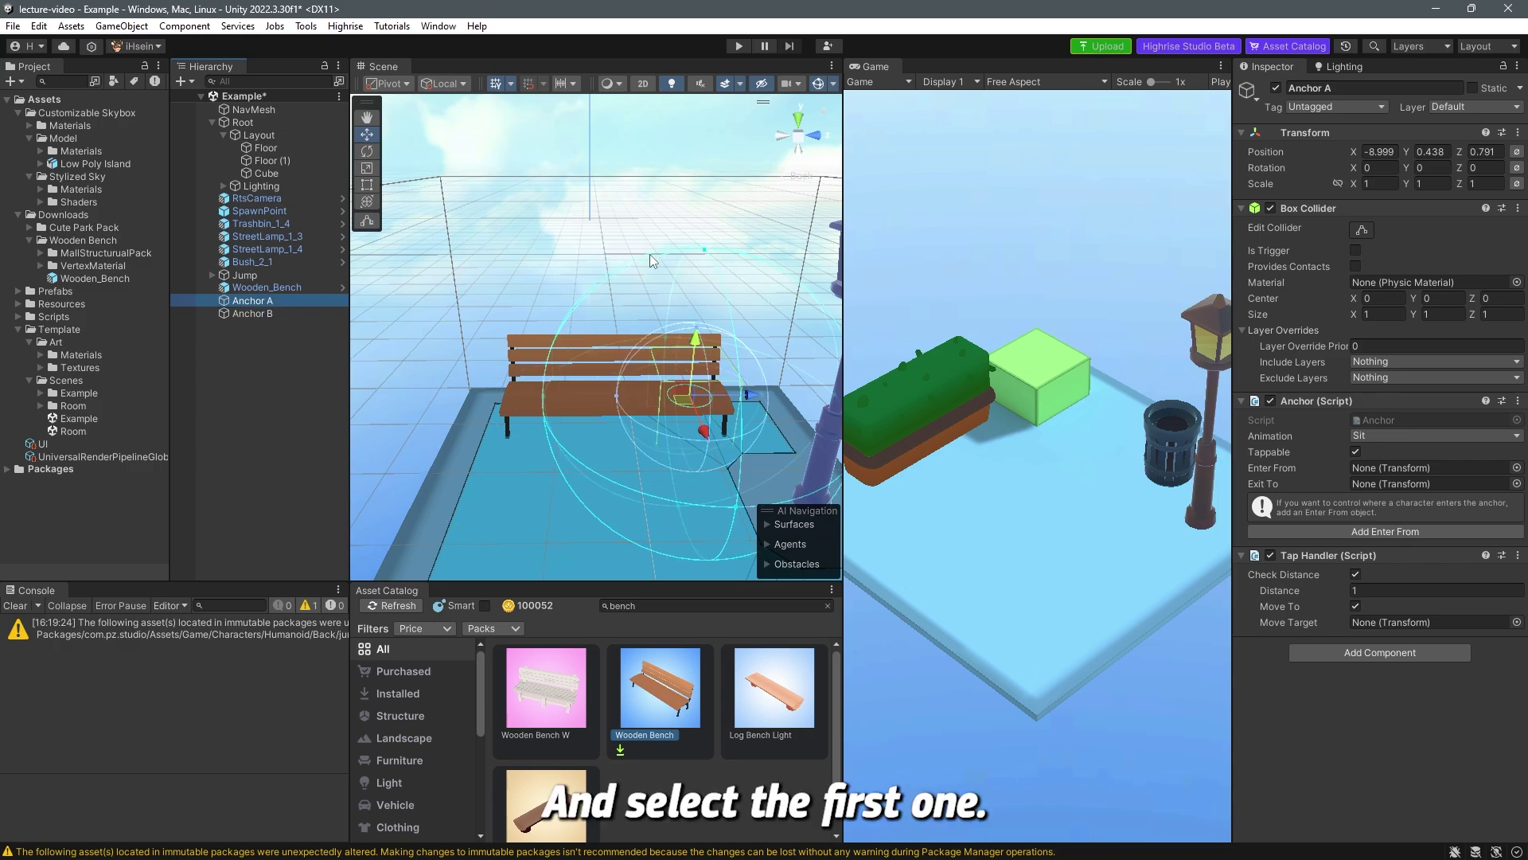
pyautogui.click(1248, 92)
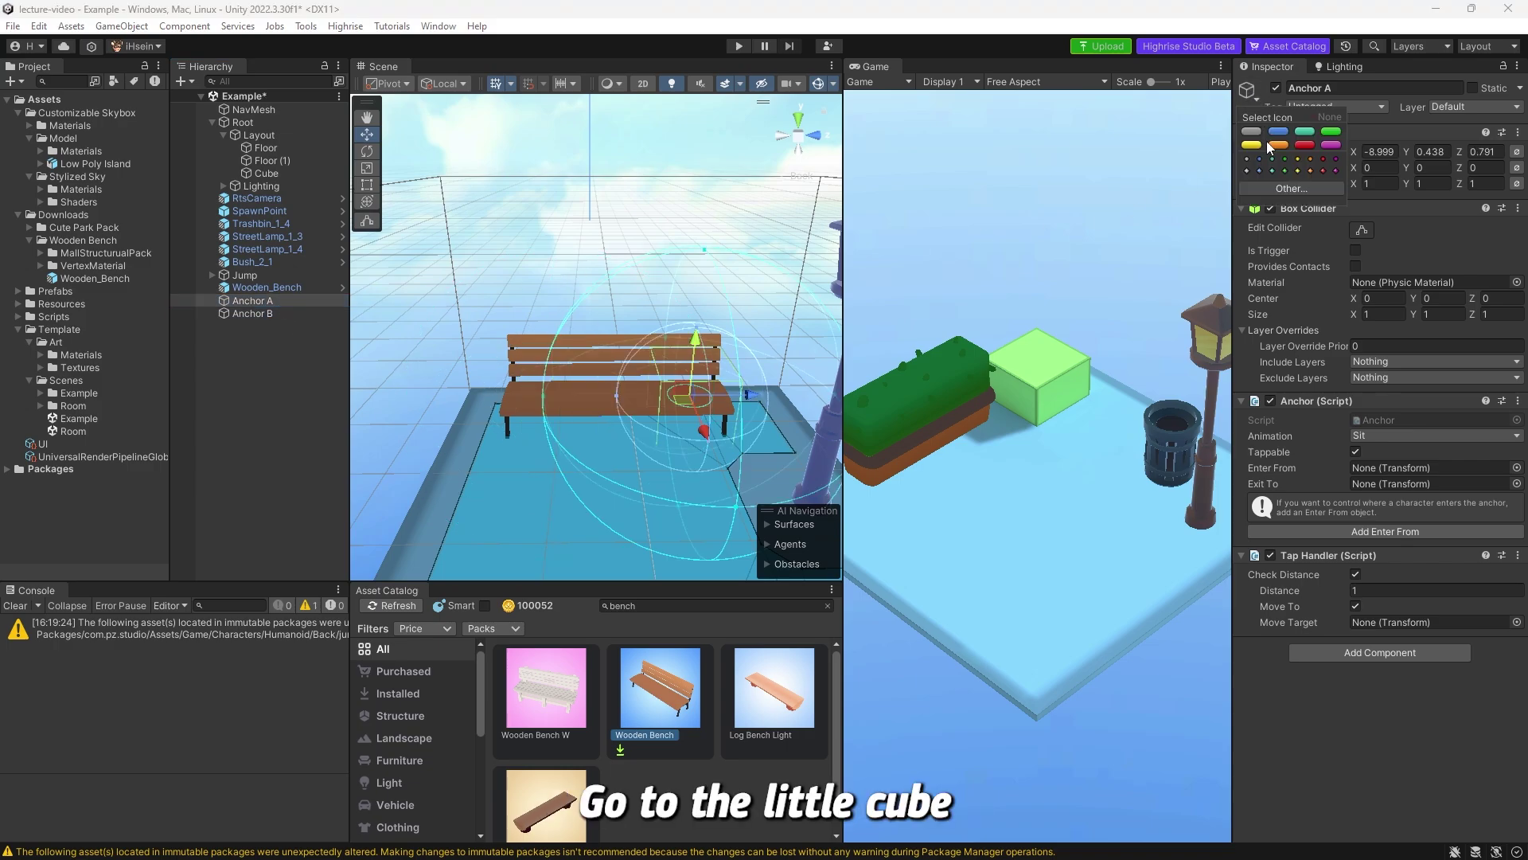
pyautogui.click(255, 312)
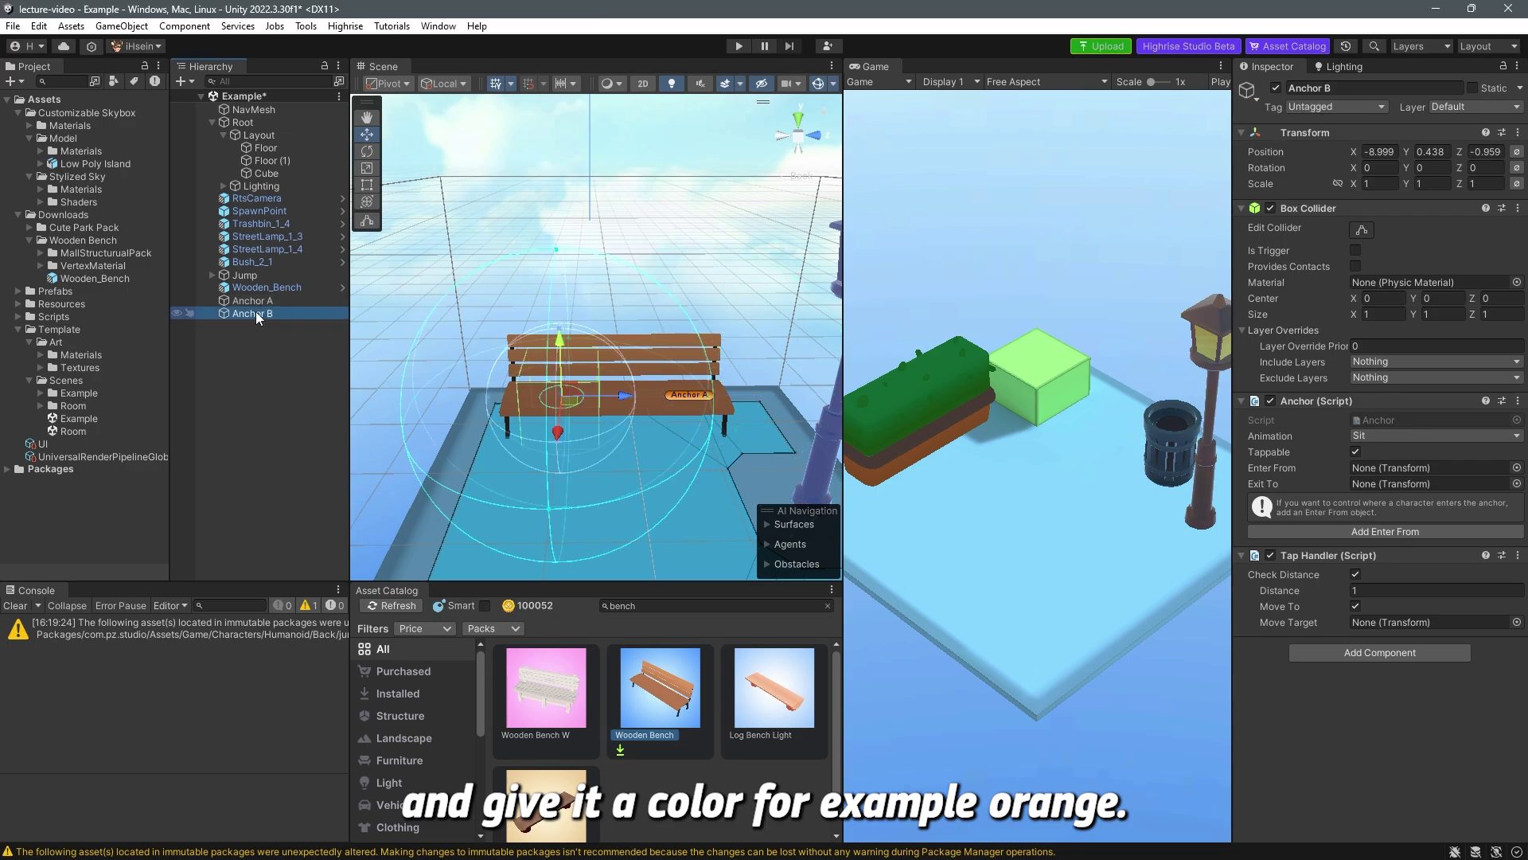
pyautogui.click(1249, 92)
pyautogui.scroll(4, 711, 319)
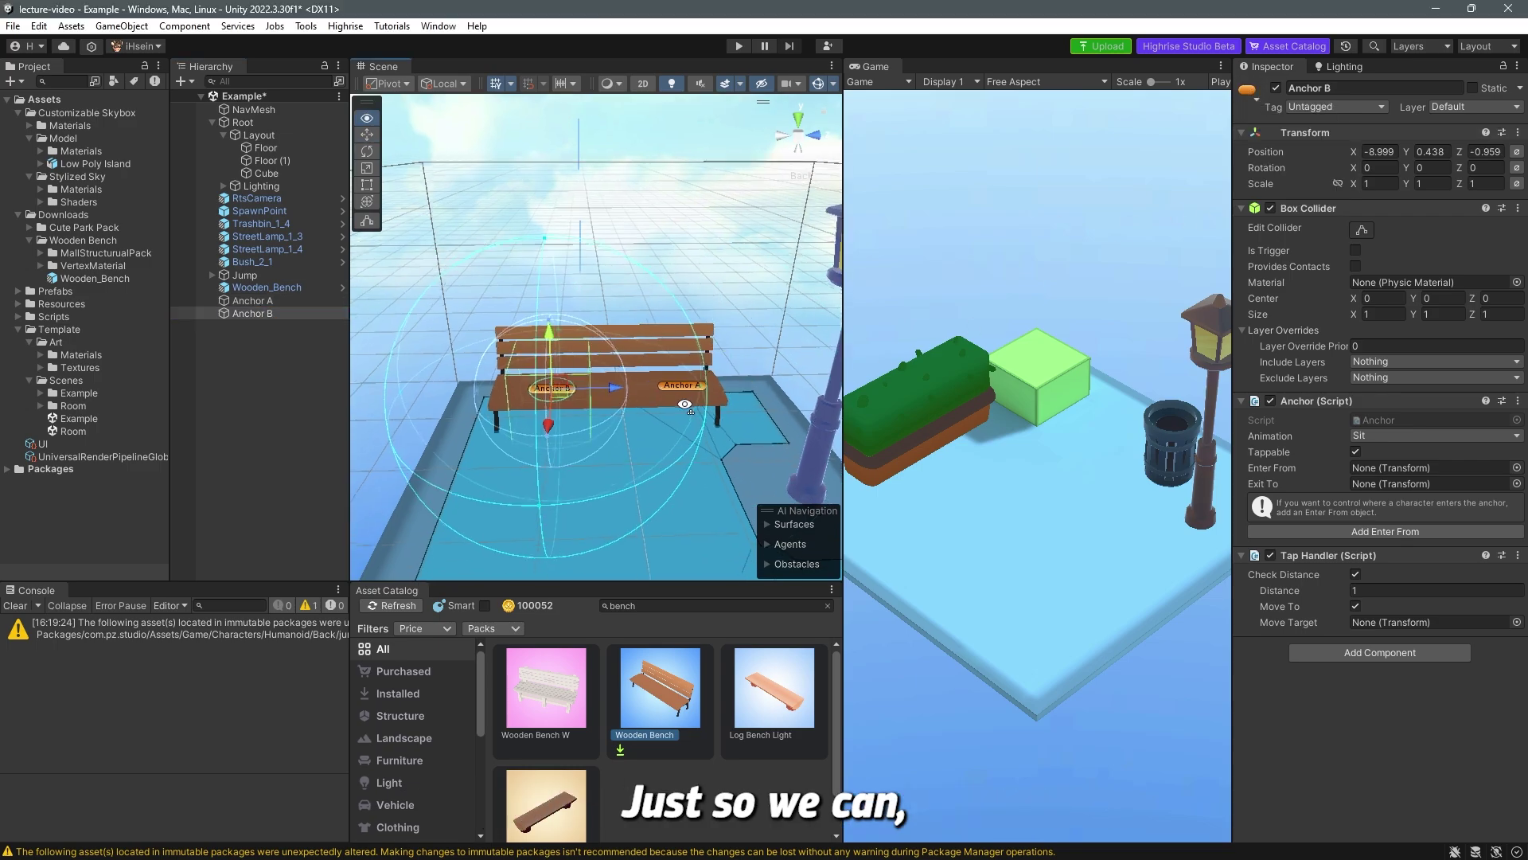
pyautogui.click(711, 290)
pyautogui.click(495, 405)
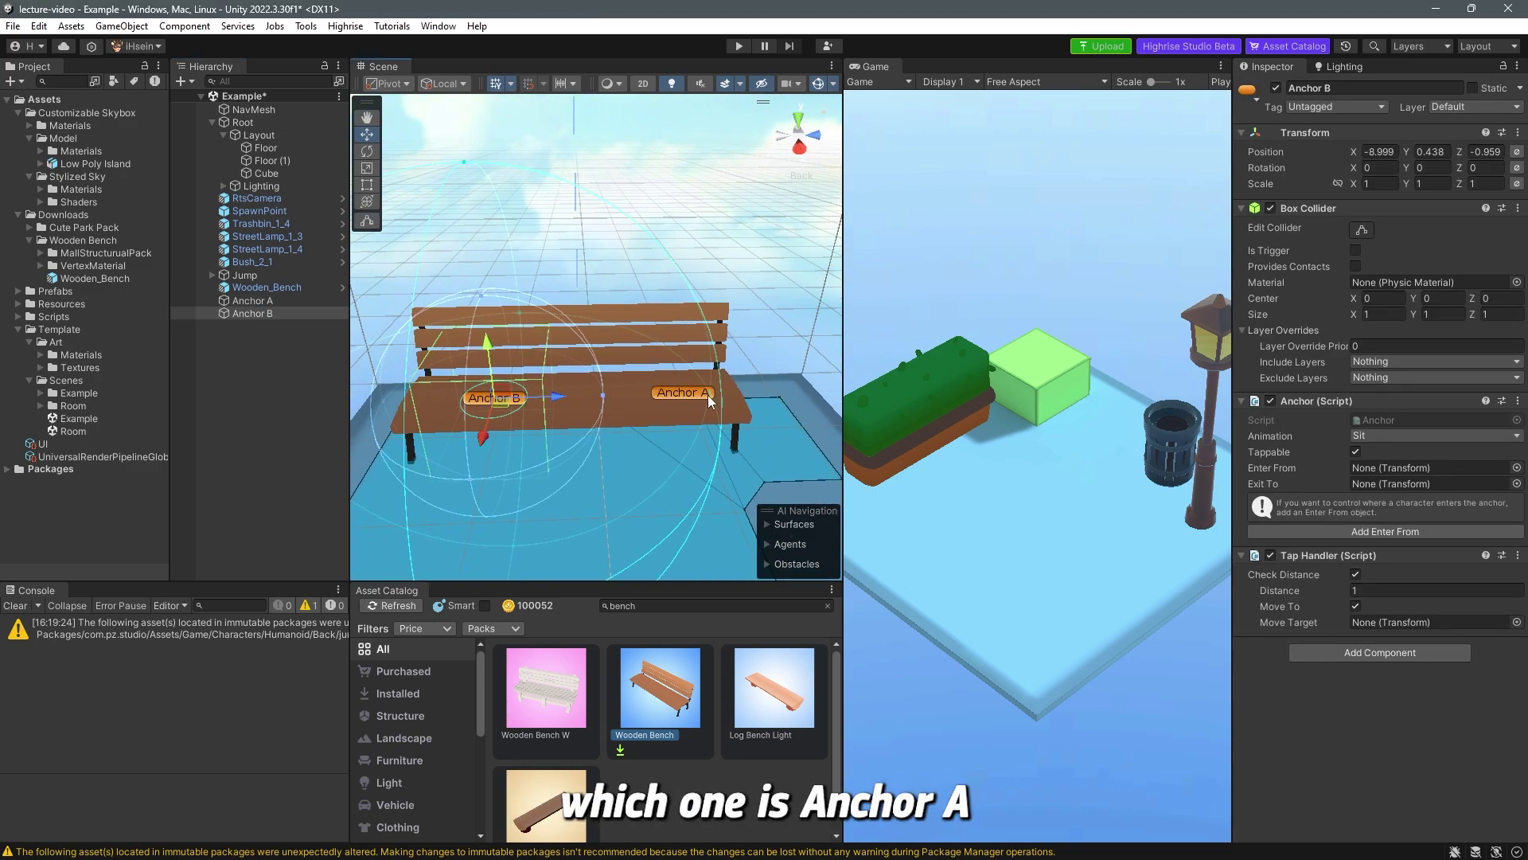
# Play the scene and seat the character at Anchor B to check which way it faces.
pyautogui.scroll(-5, 799, 396)
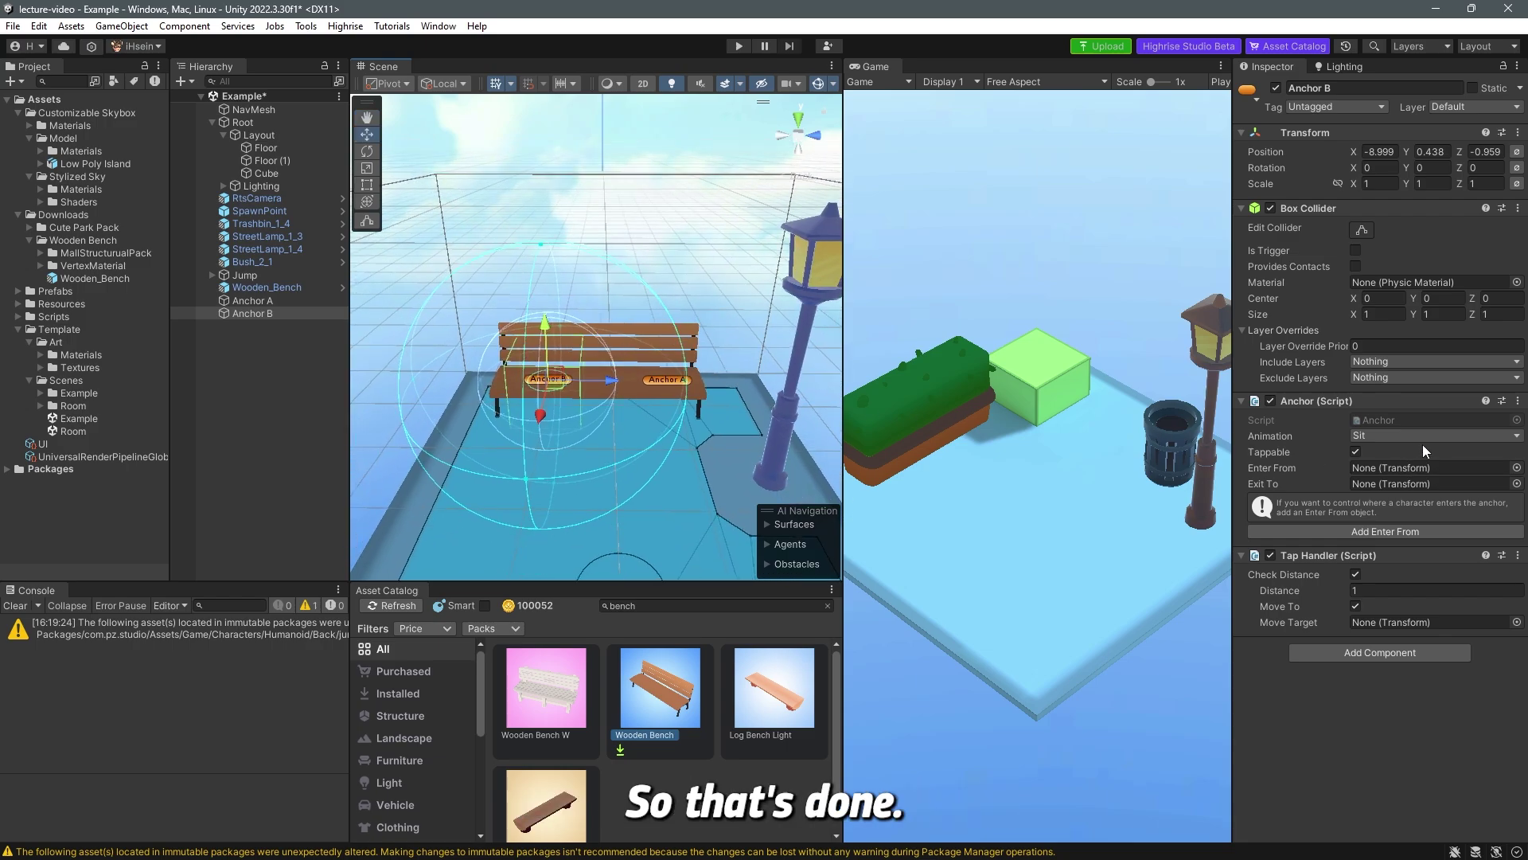
pyautogui.keyDown('alt'); pyautogui.moveTo(700, 420); pyautogui.dragTo(751, 427); pyautogui.keyUp('alt')
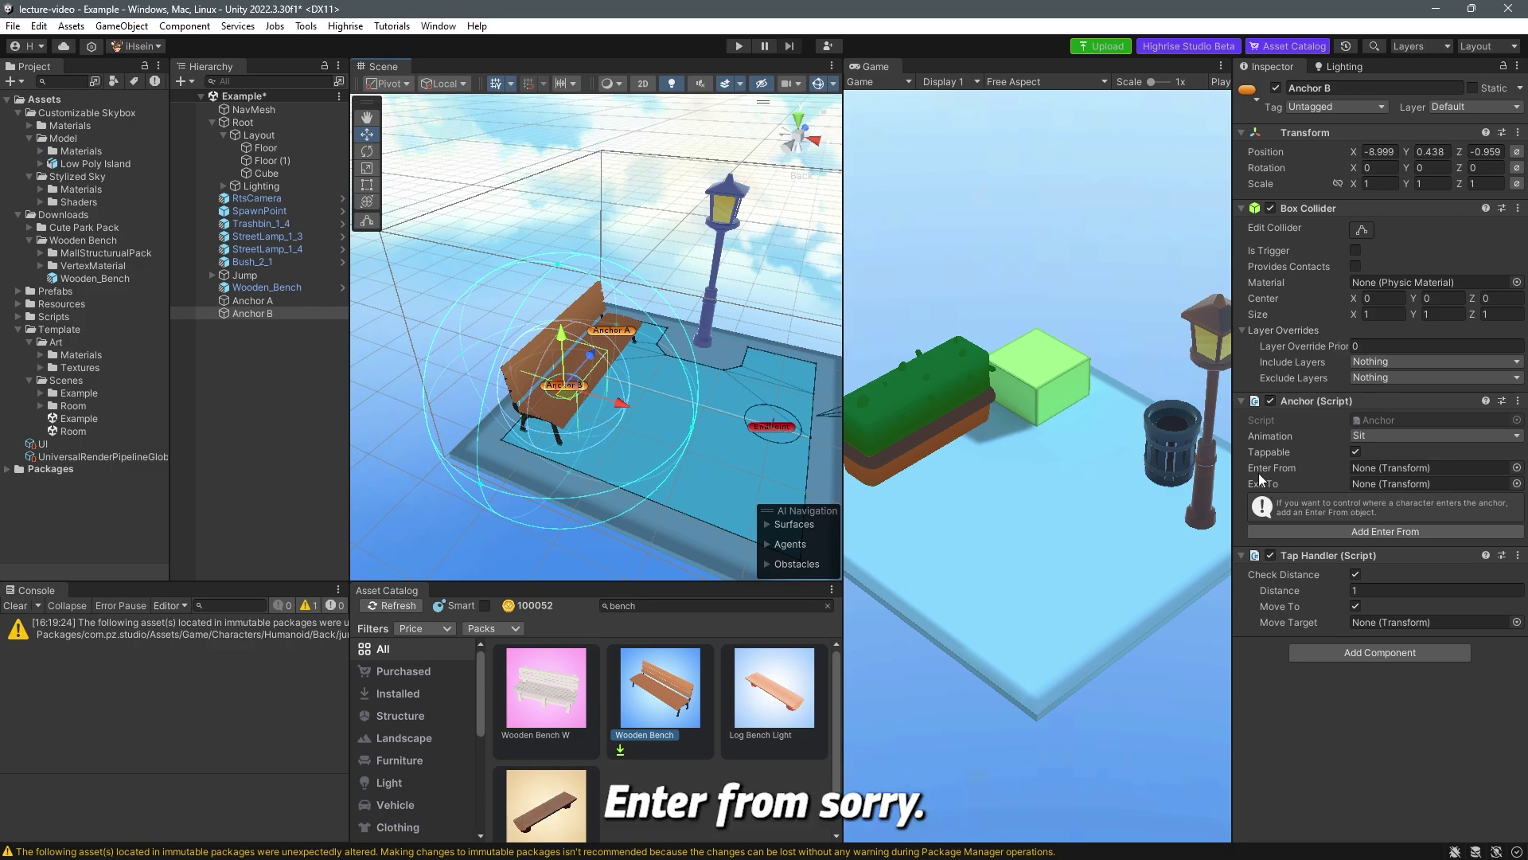
pyautogui.keyDown('alt'); pyautogui.moveTo(730, 342); pyautogui.dragTo(469, 318); pyautogui.keyUp('alt')
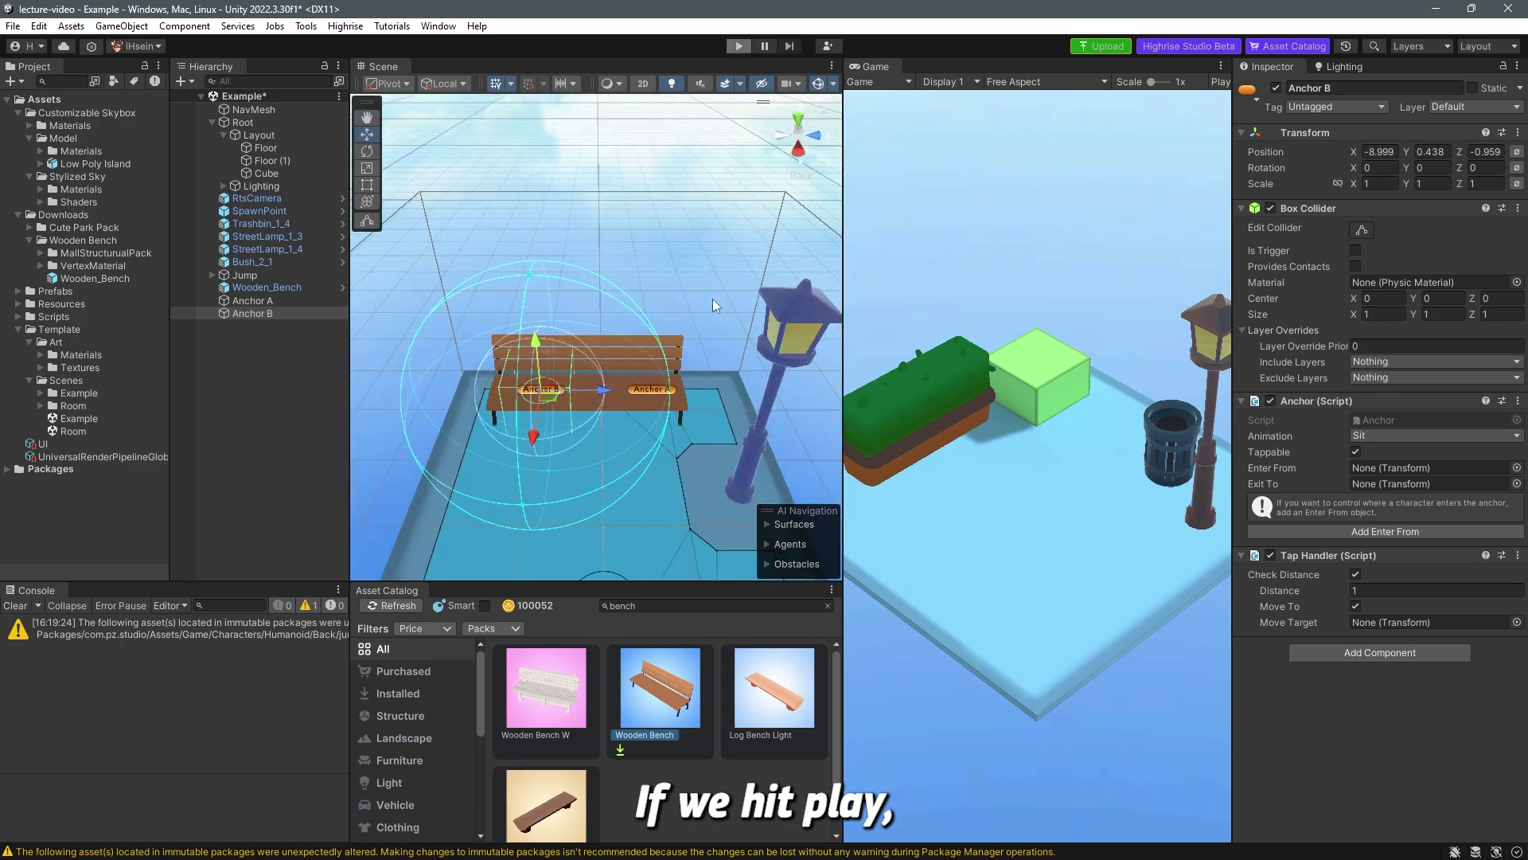
pyautogui.hotkey('ctrl', 'p')
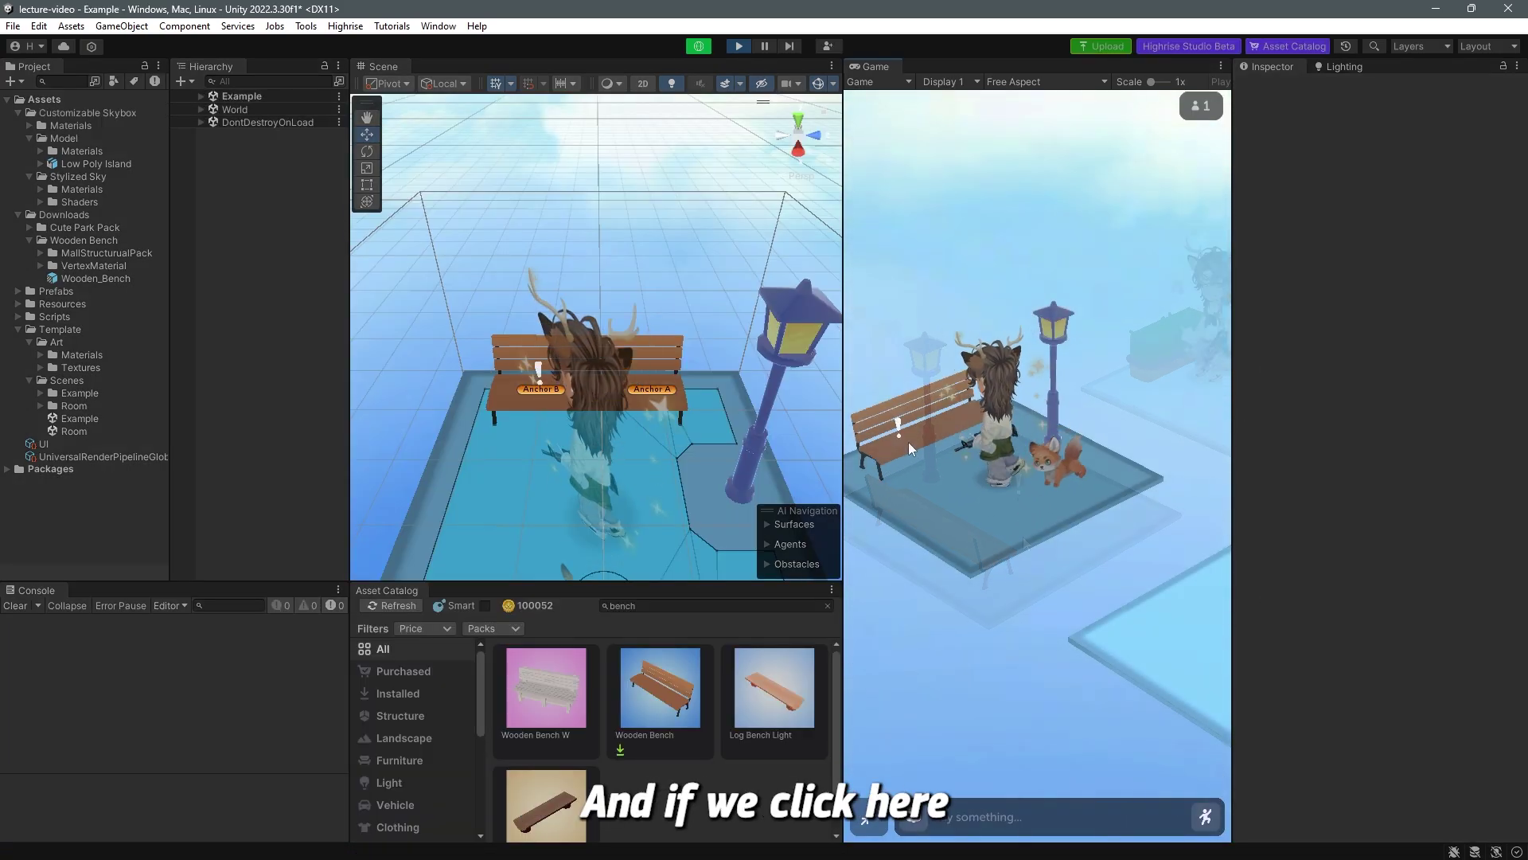
pyautogui.click(909, 442)
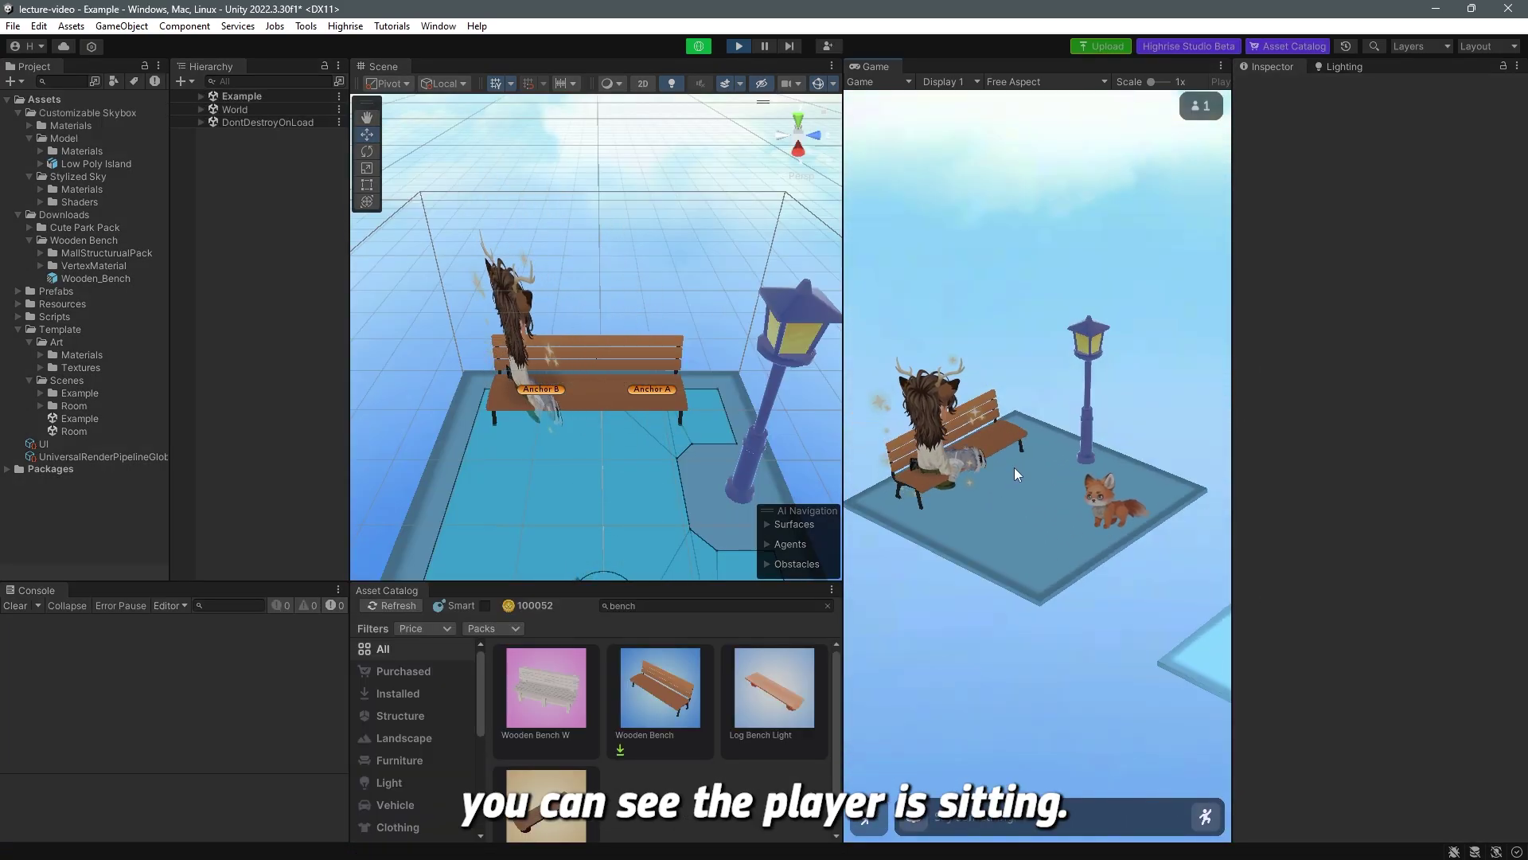
pyautogui.scroll(3, 989, 508)
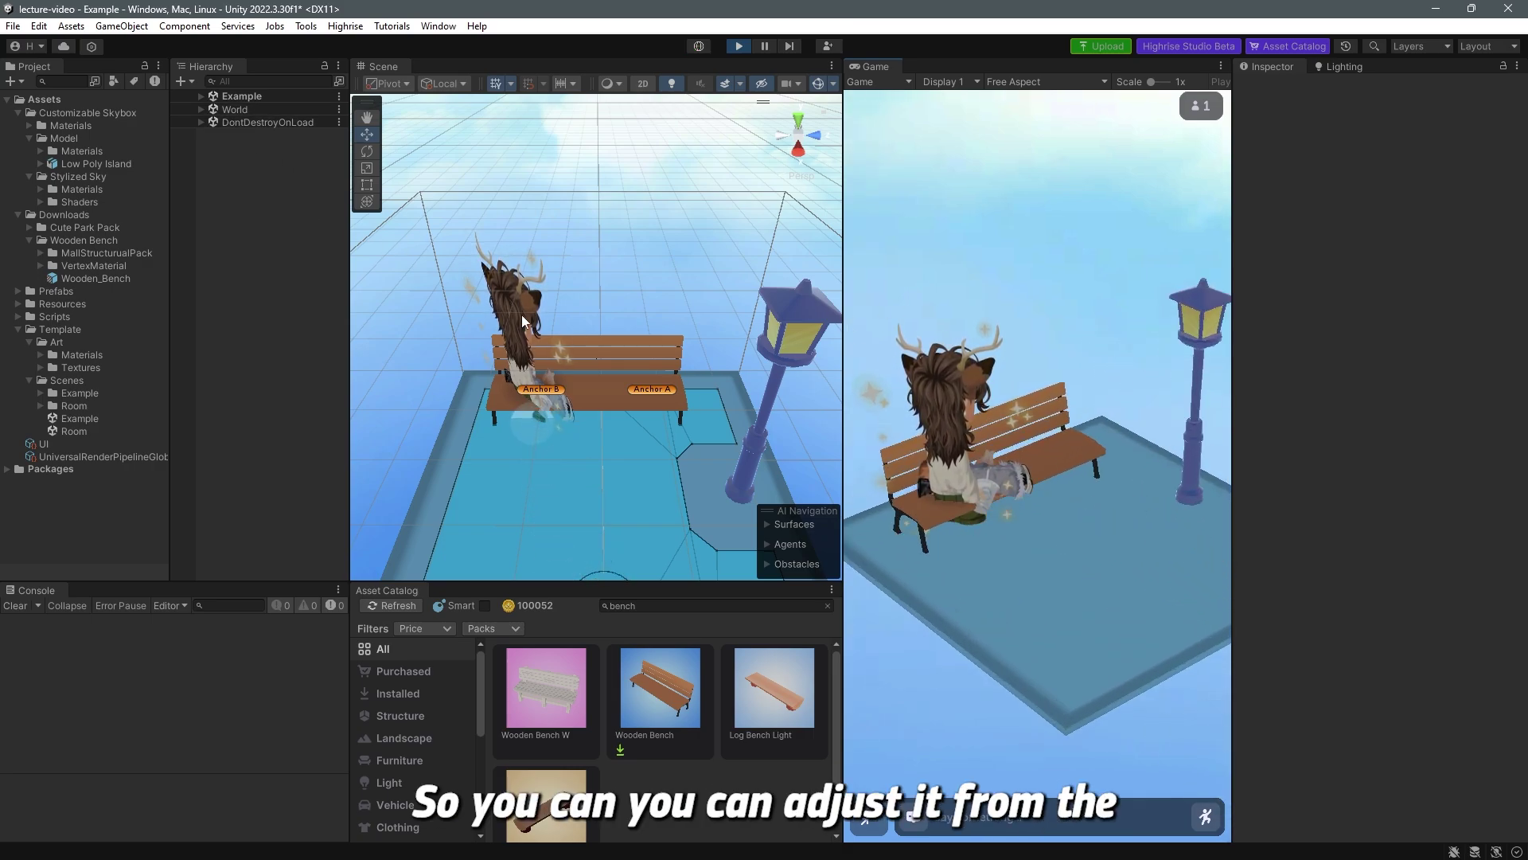
# While the scene is playing, try a Y rotation of 90 on Anchor B to turn the seated character.
pyautogui.click(201, 97)
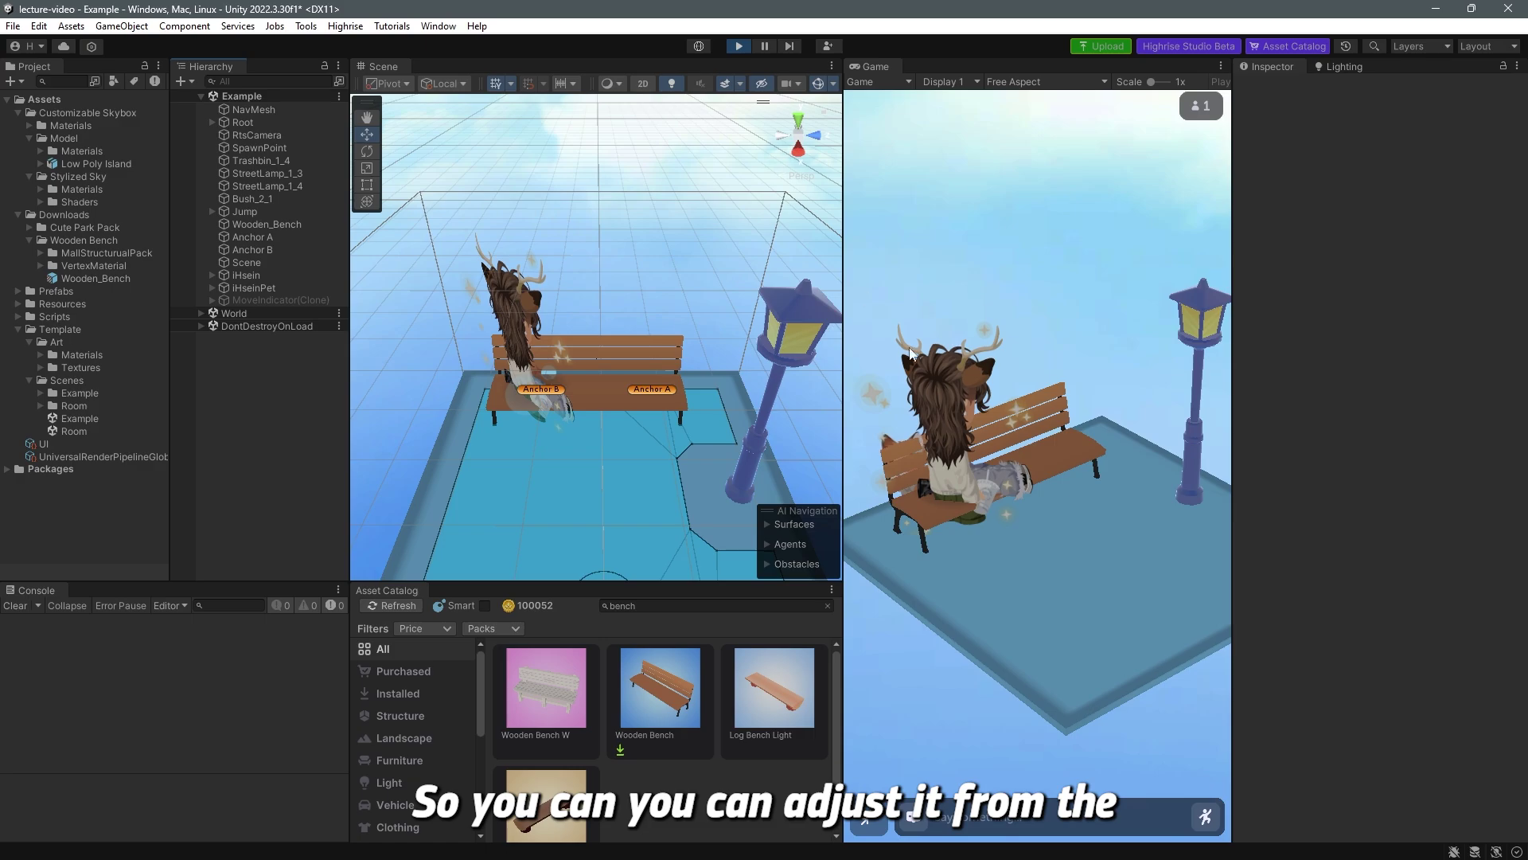
pyautogui.click(254, 249)
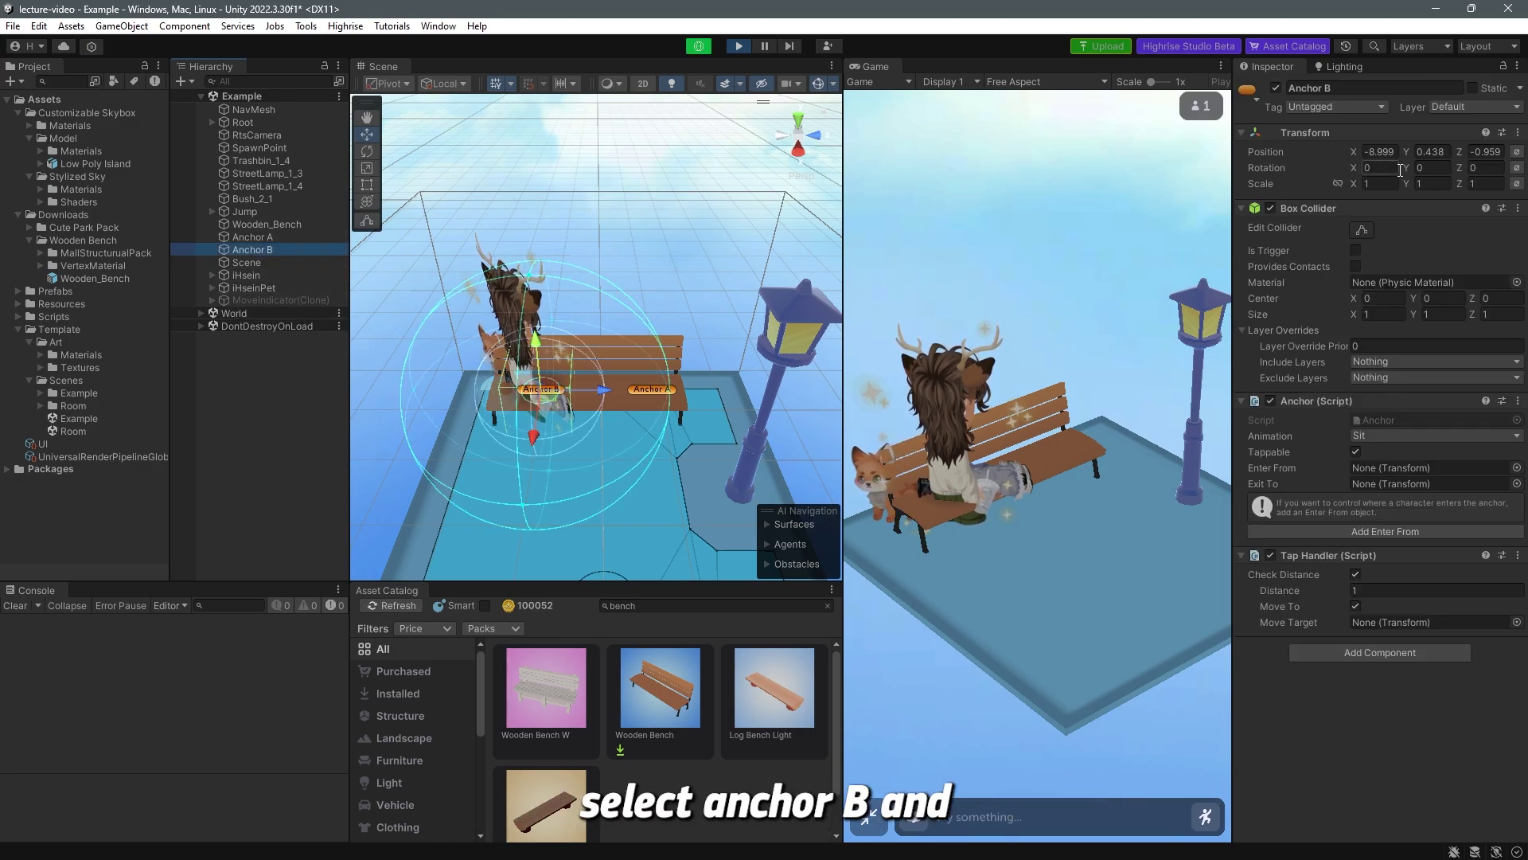
pyautogui.moveTo(1407, 168); pyautogui.dragTo(237, 307)
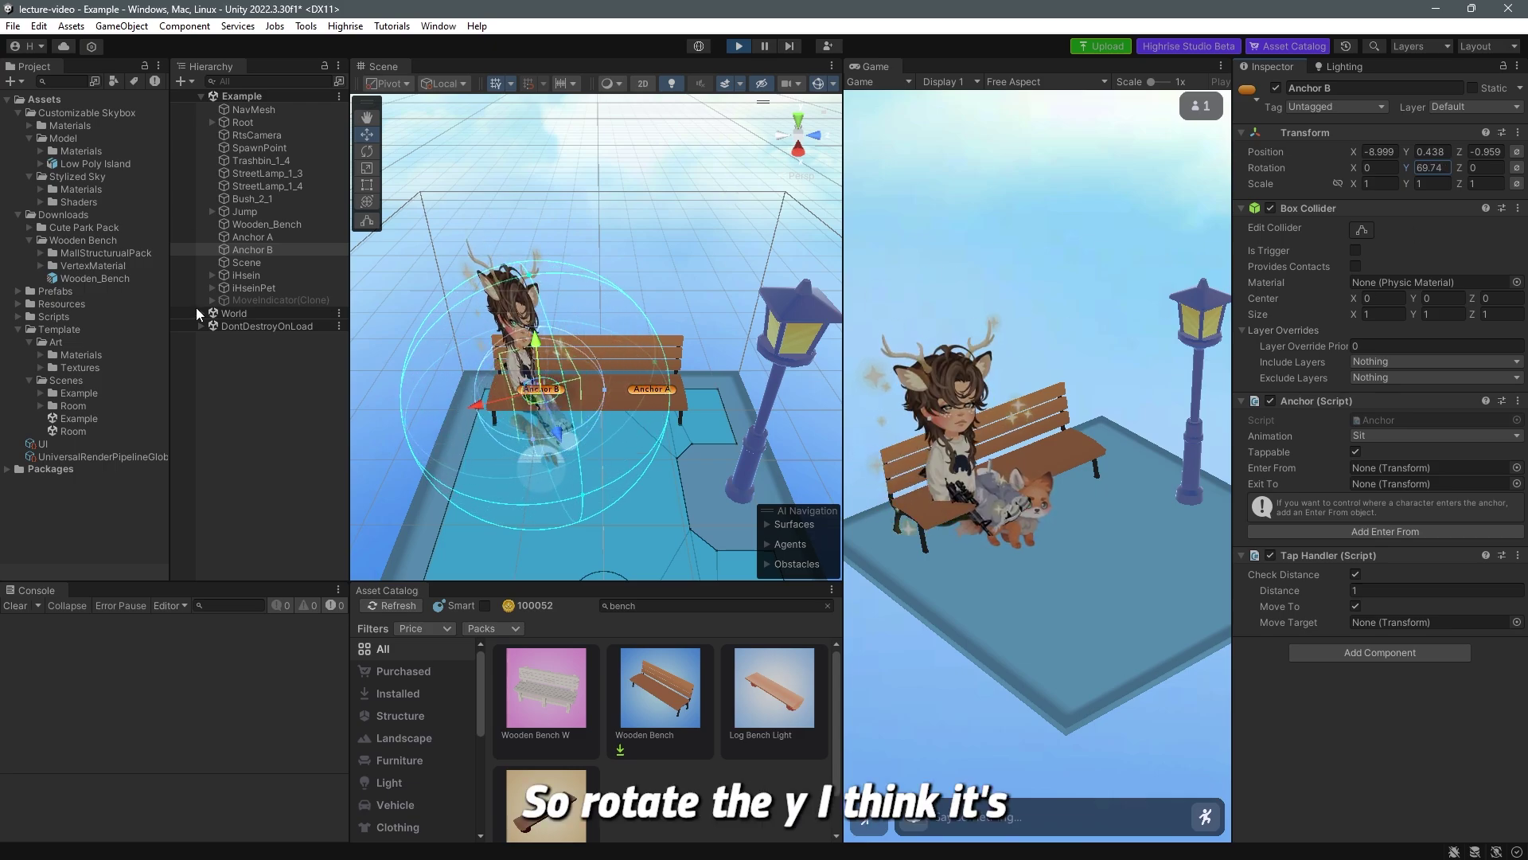
pyautogui.write('90')
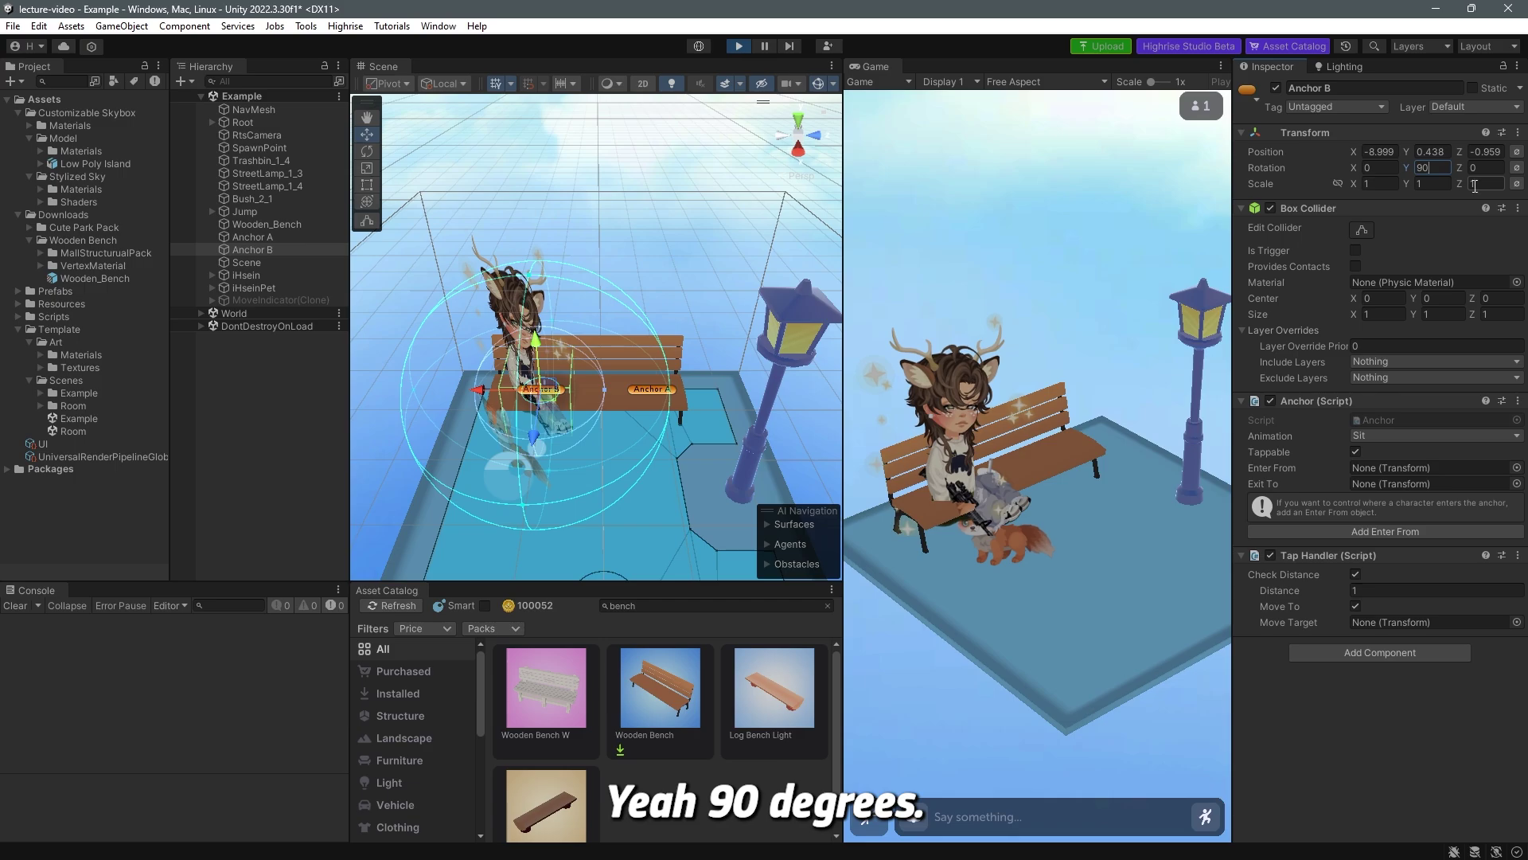
pyautogui.press('Return')
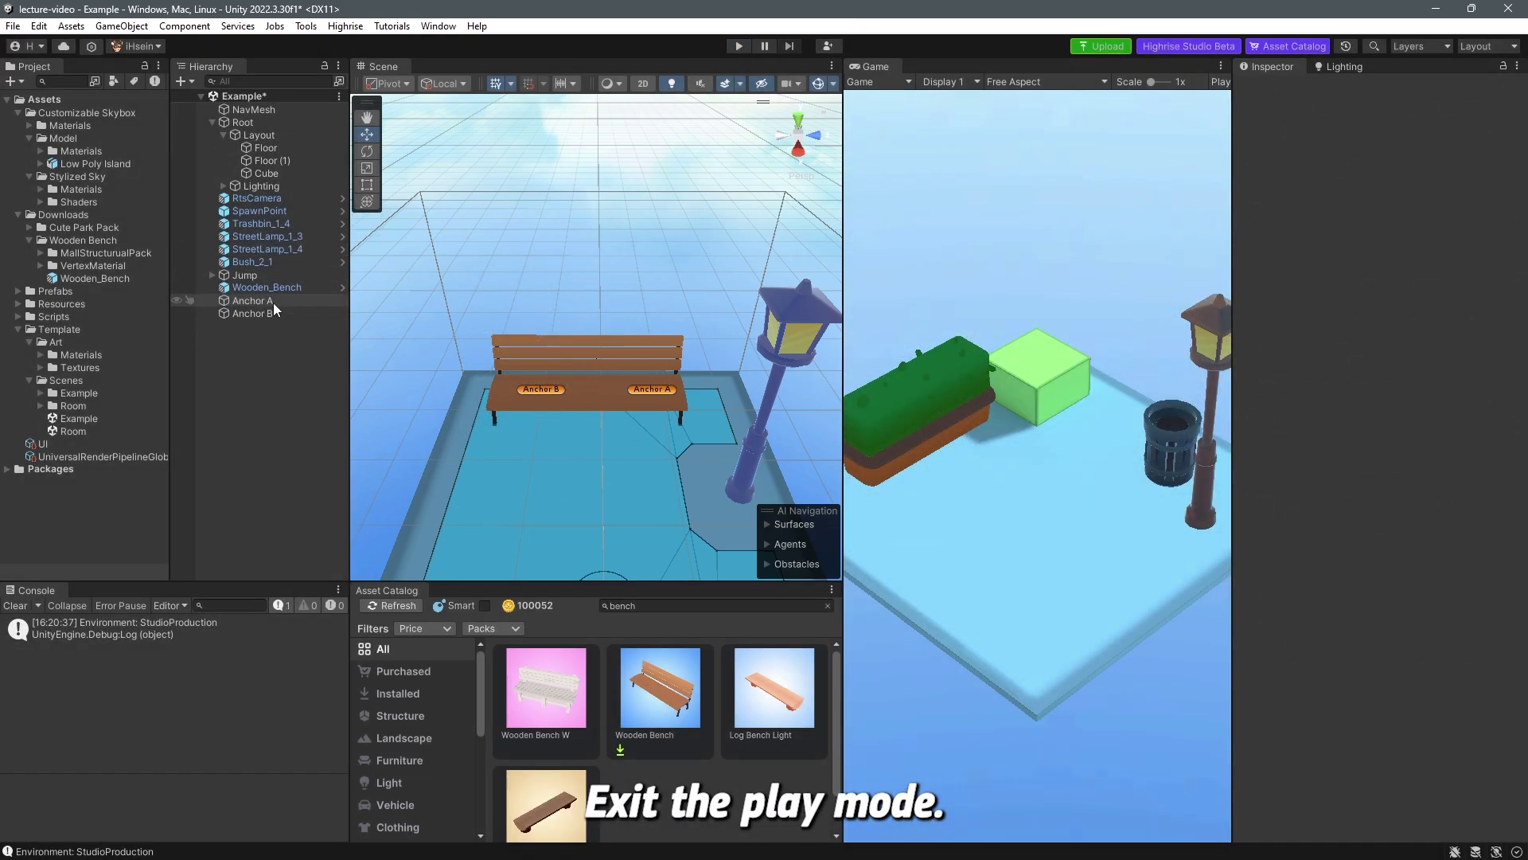
# Outside play mode, set the Y rotation of Anchor A and Anchor B to 90 and save the scene.
pyautogui.click(274, 301)
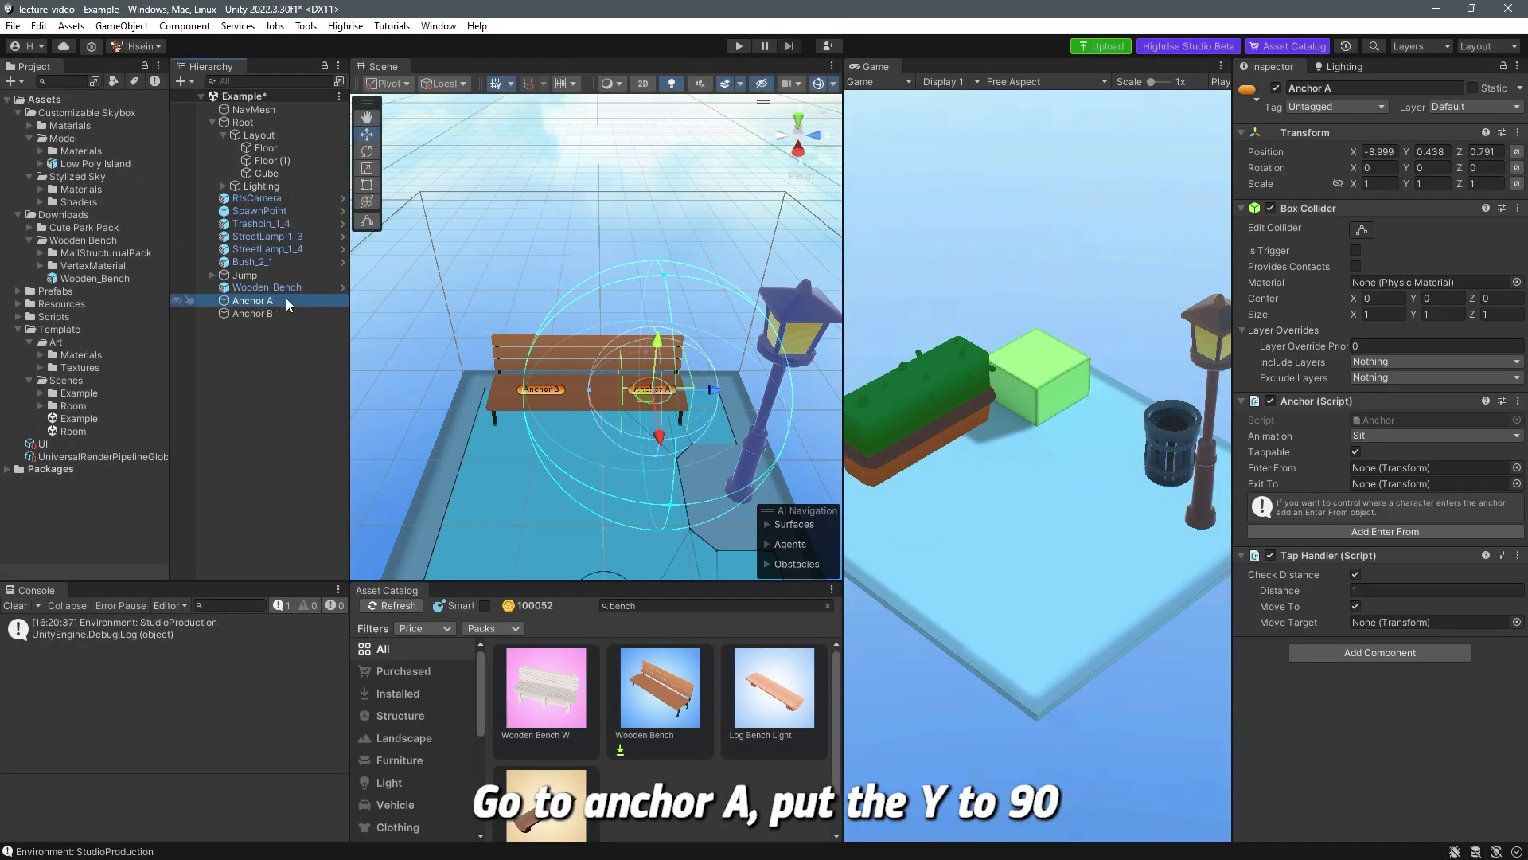
pyautogui.click(1425, 169)
pyautogui.write('90')
pyautogui.click(263, 313)
pyautogui.click(1429, 168)
pyautogui.write('90')
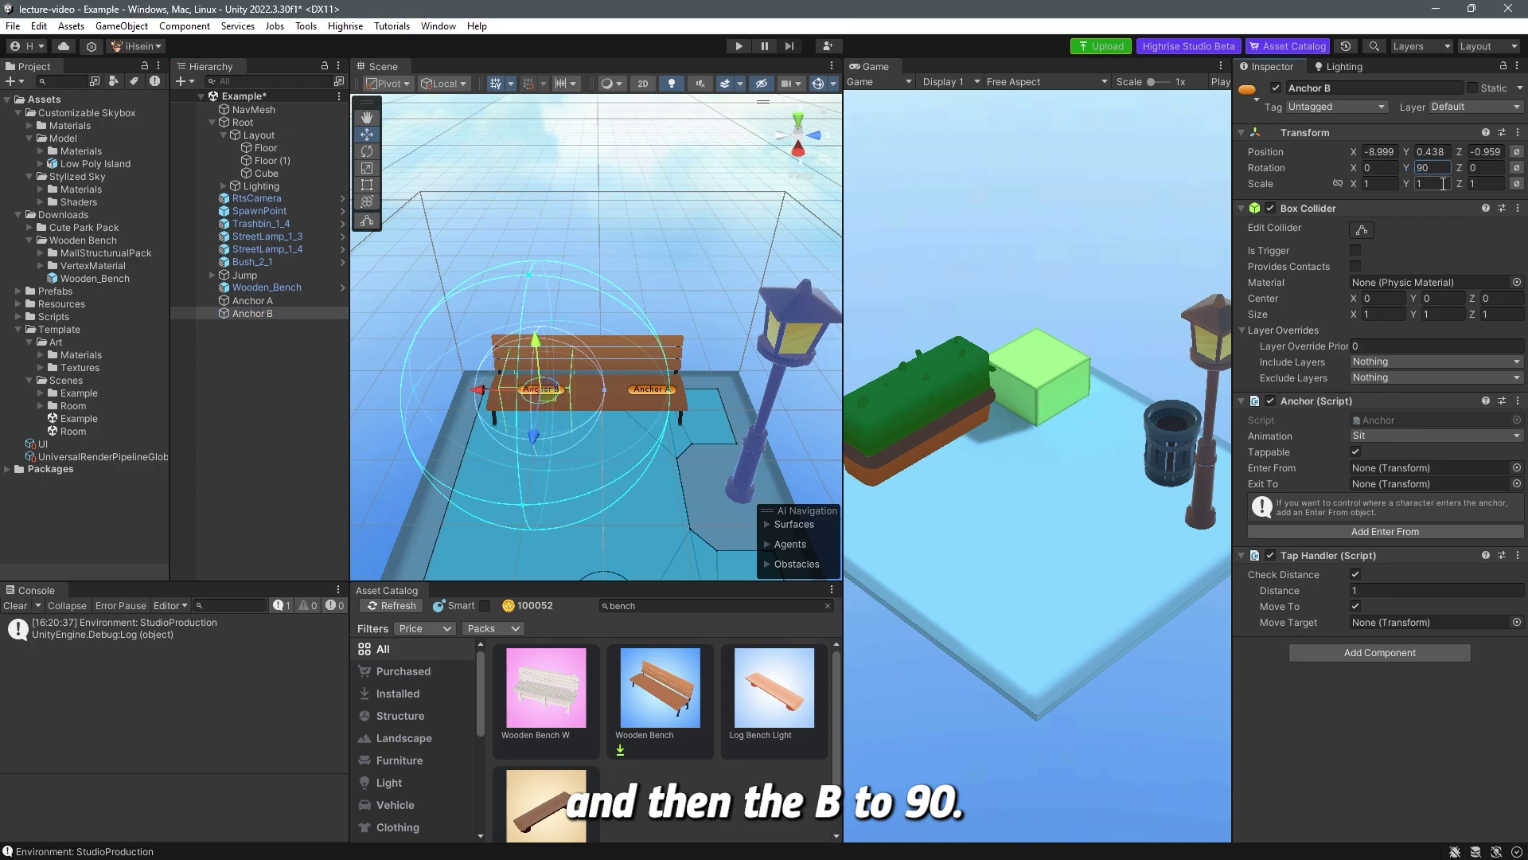
pyautogui.hotkey('ctrl', 's')
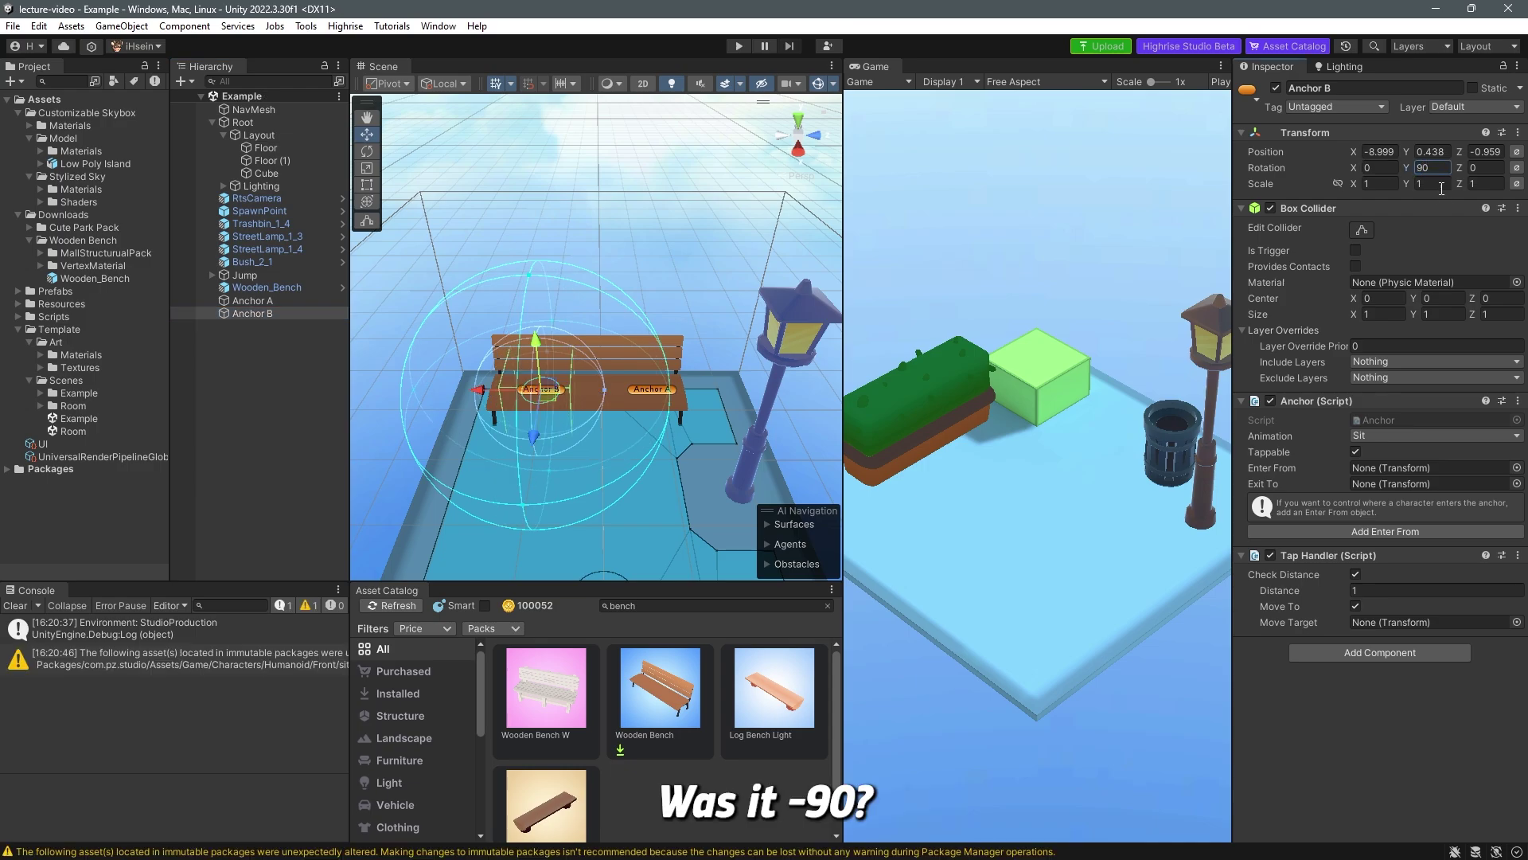
pyautogui.click(15, 605)
pyautogui.click(175, 527)
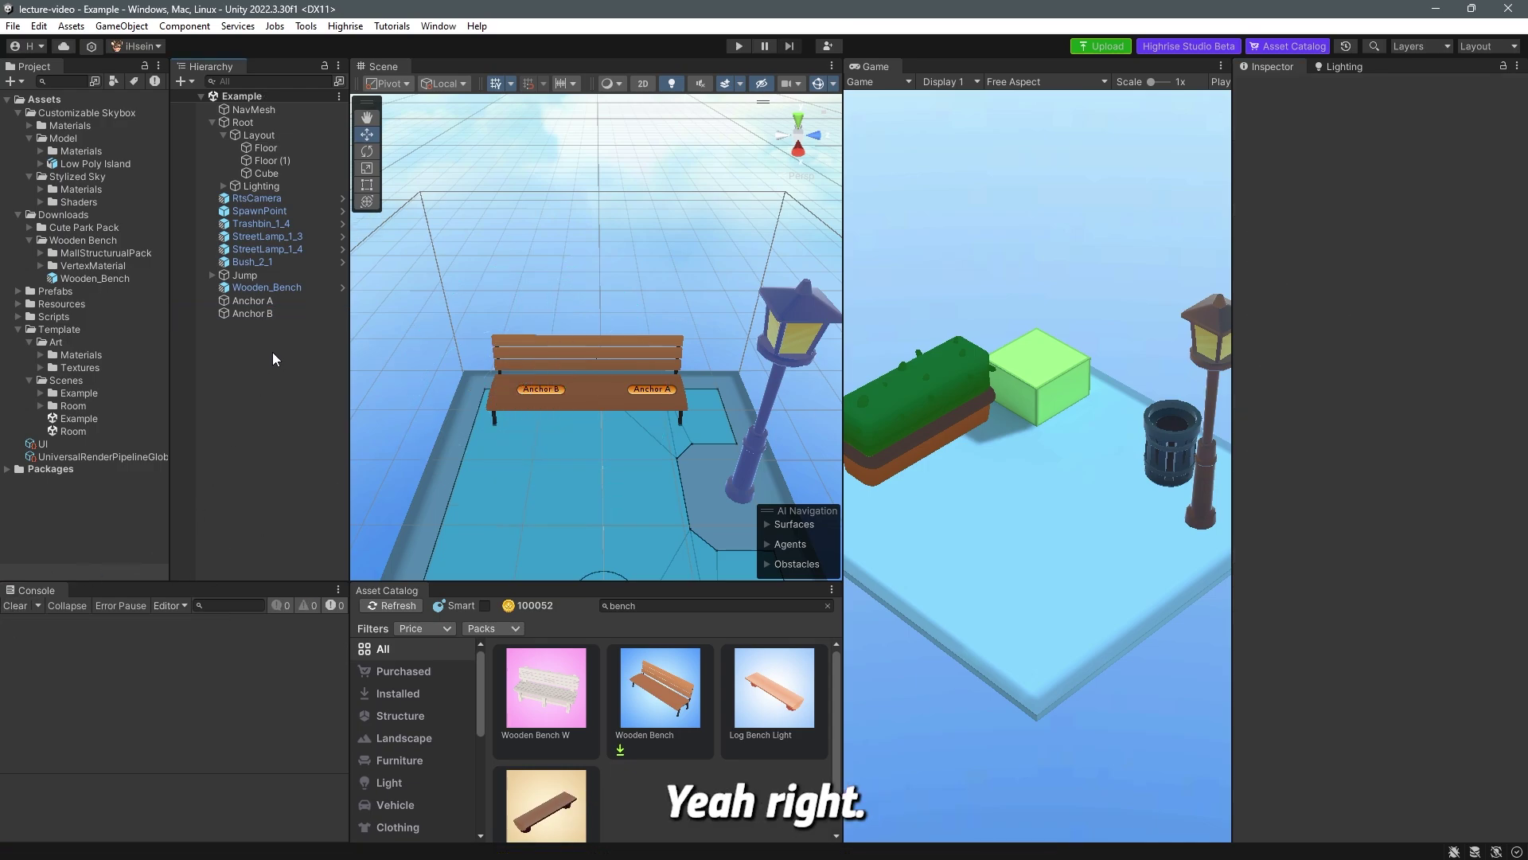
# Make Anchor A and Anchor B children of the Wooden_Bench object.
pyautogui.click(266, 302)
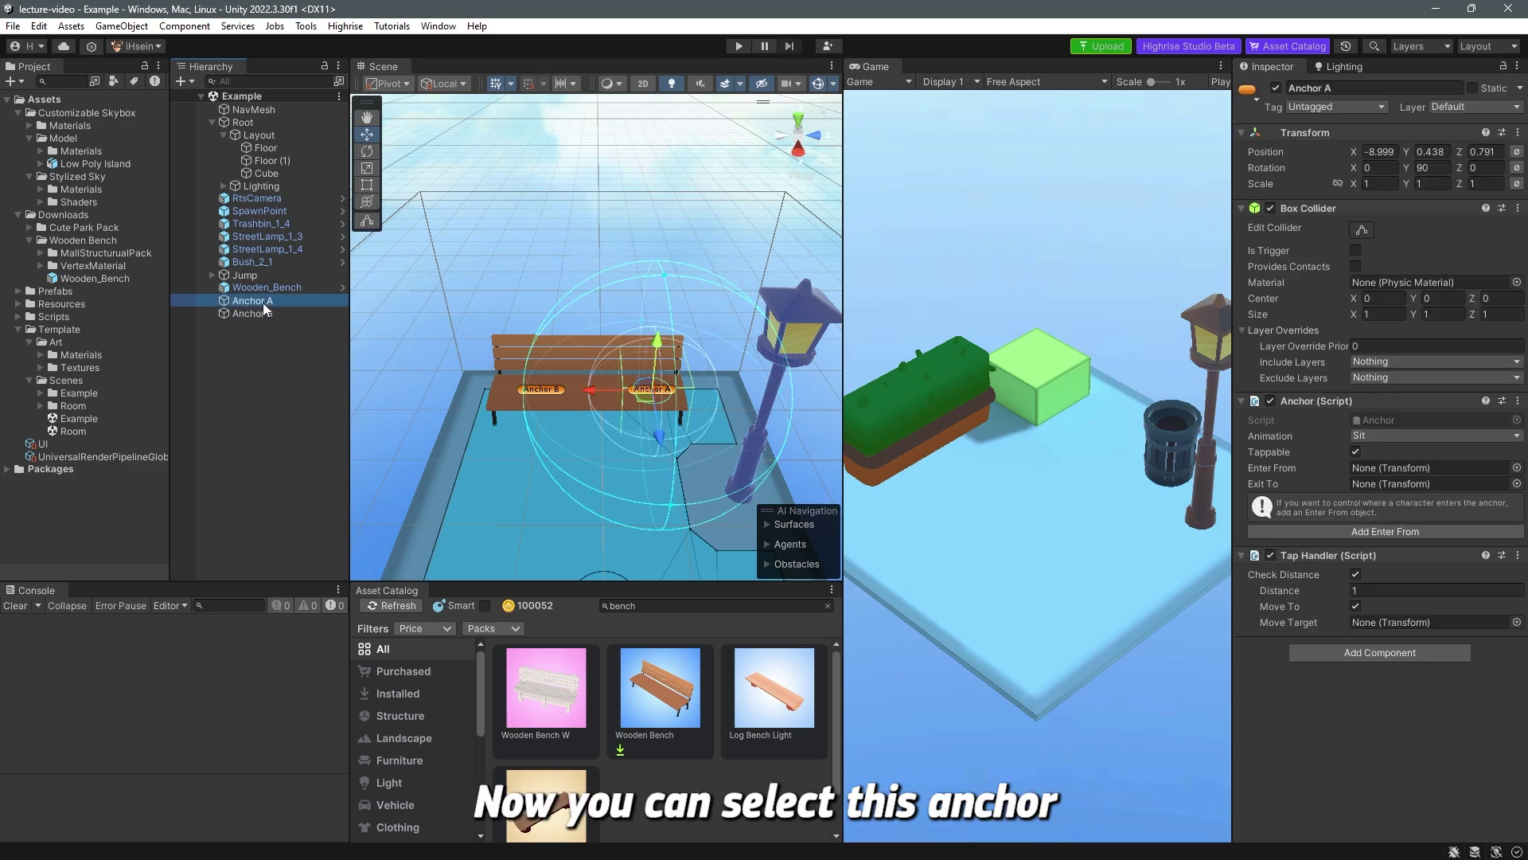
pyautogui.keyDown('shift'); pyautogui.click(263, 314); pyautogui.keyUp('shift')
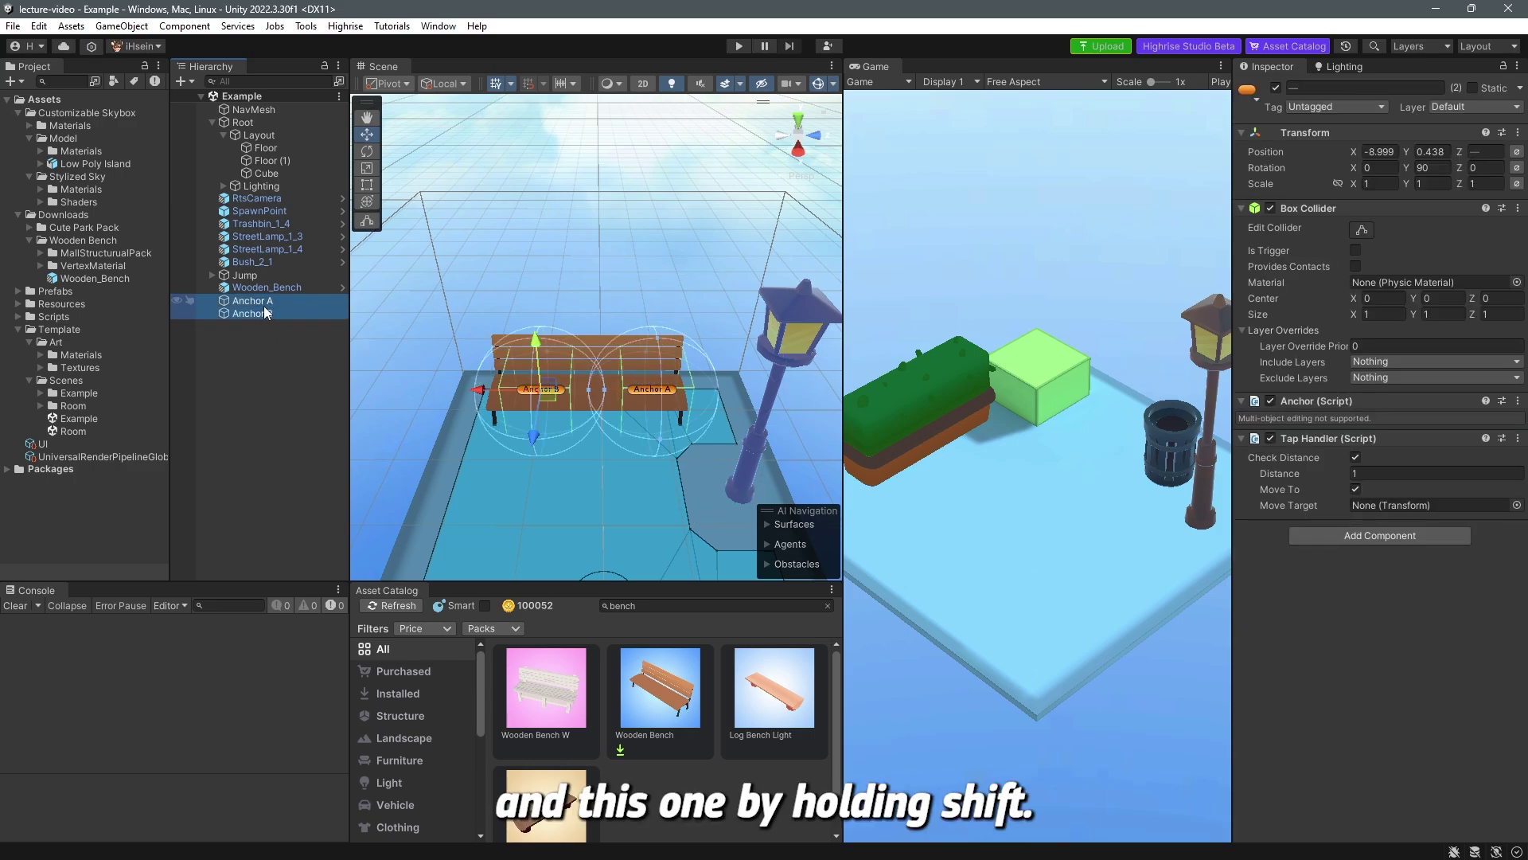
pyautogui.moveTo(250, 287); pyautogui.dragTo(250, 287)
pyautogui.click(279, 340)
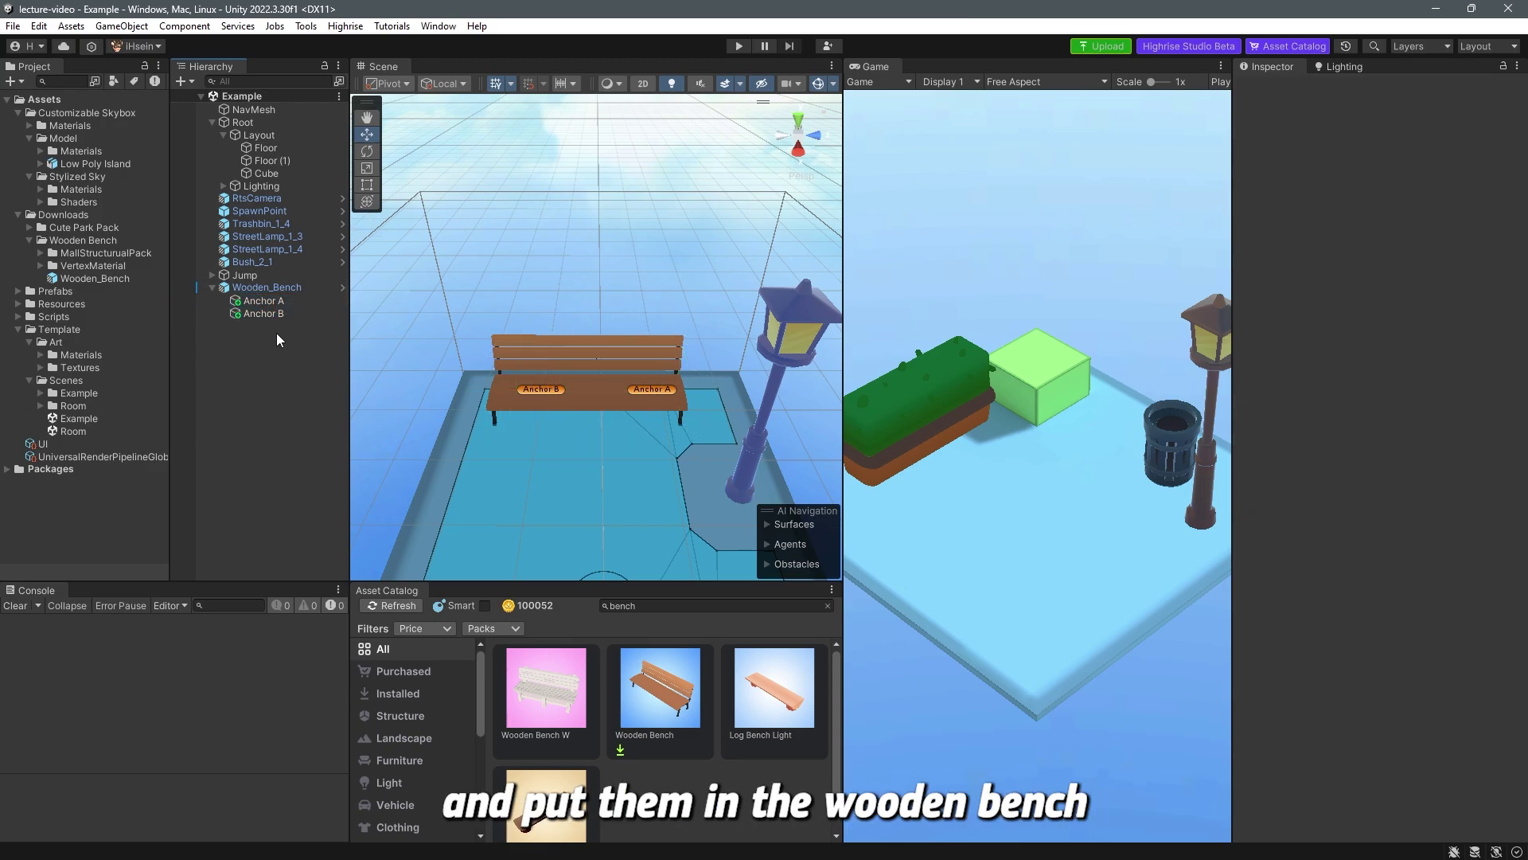
# Apply all overrides of the Wooden_Bench instance so Anchor A and Anchor B are saved into its prefab.
pyautogui.click(274, 288)
pyautogui.click(1363, 150)
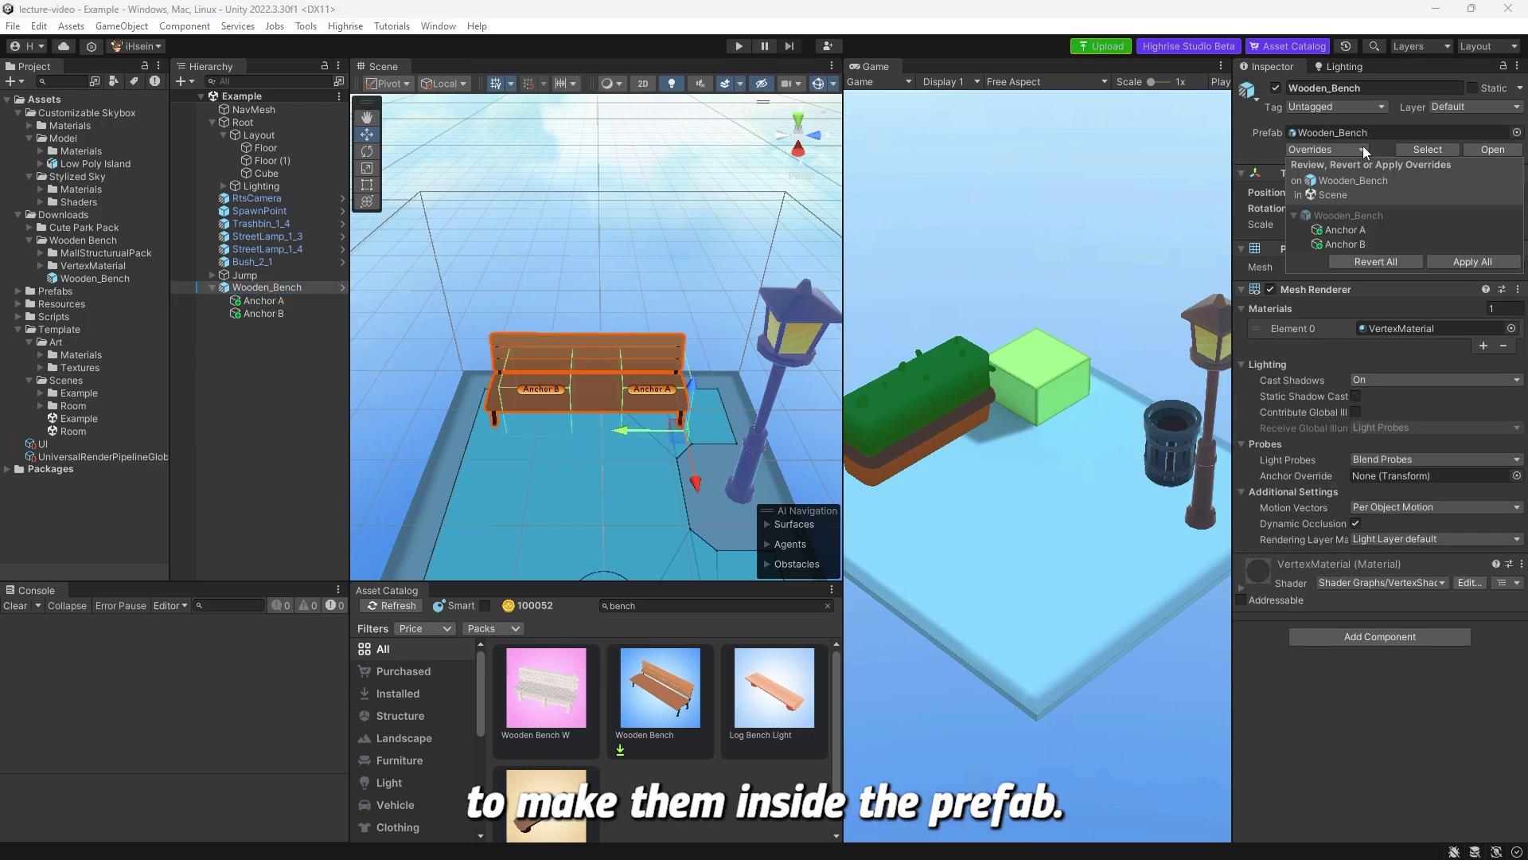
pyautogui.click(1363, 149)
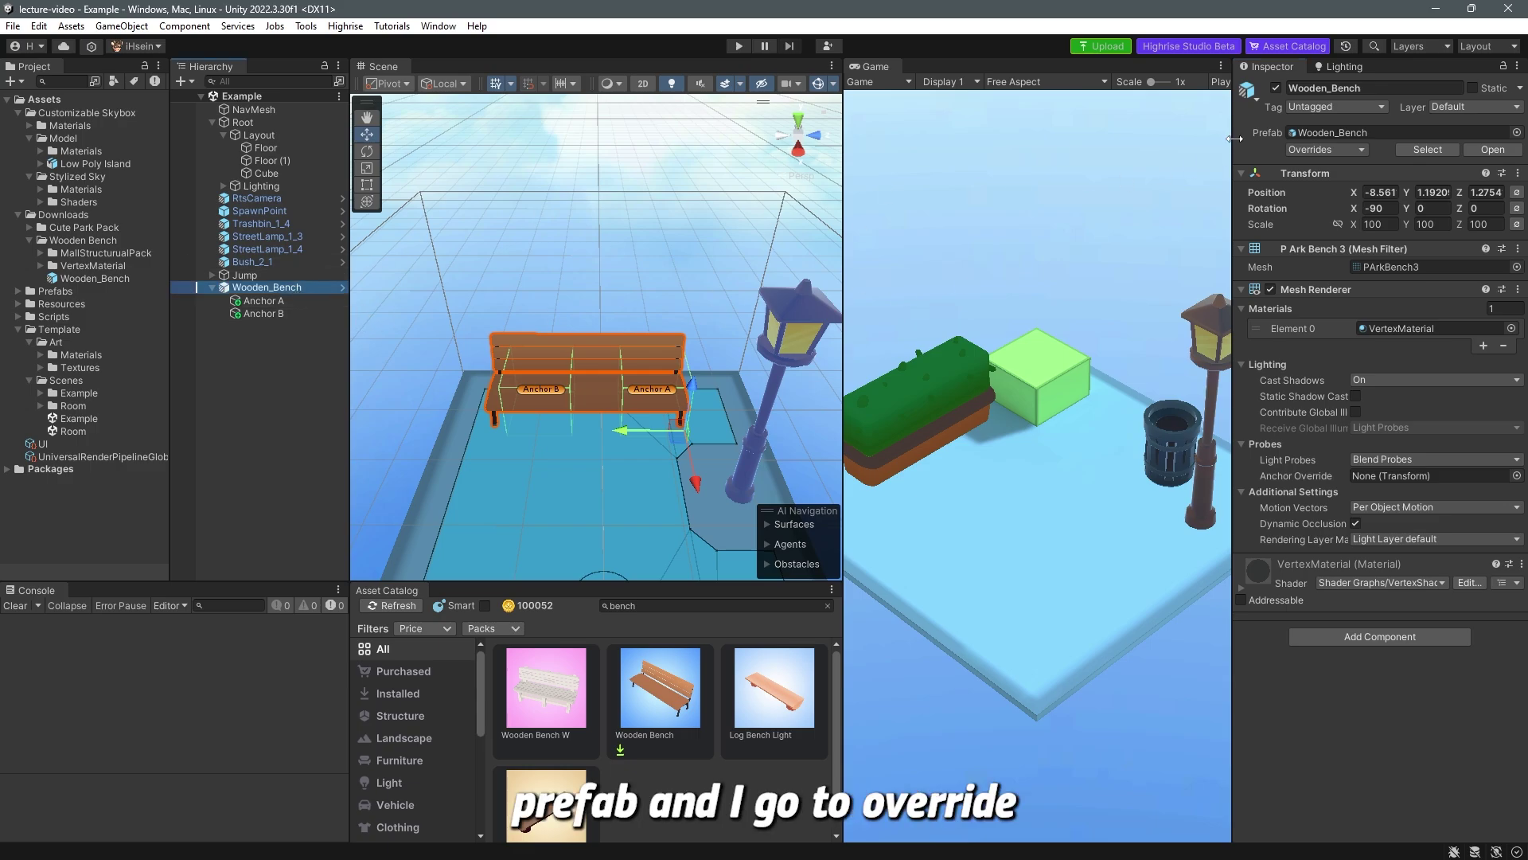
pyautogui.click(1356, 148)
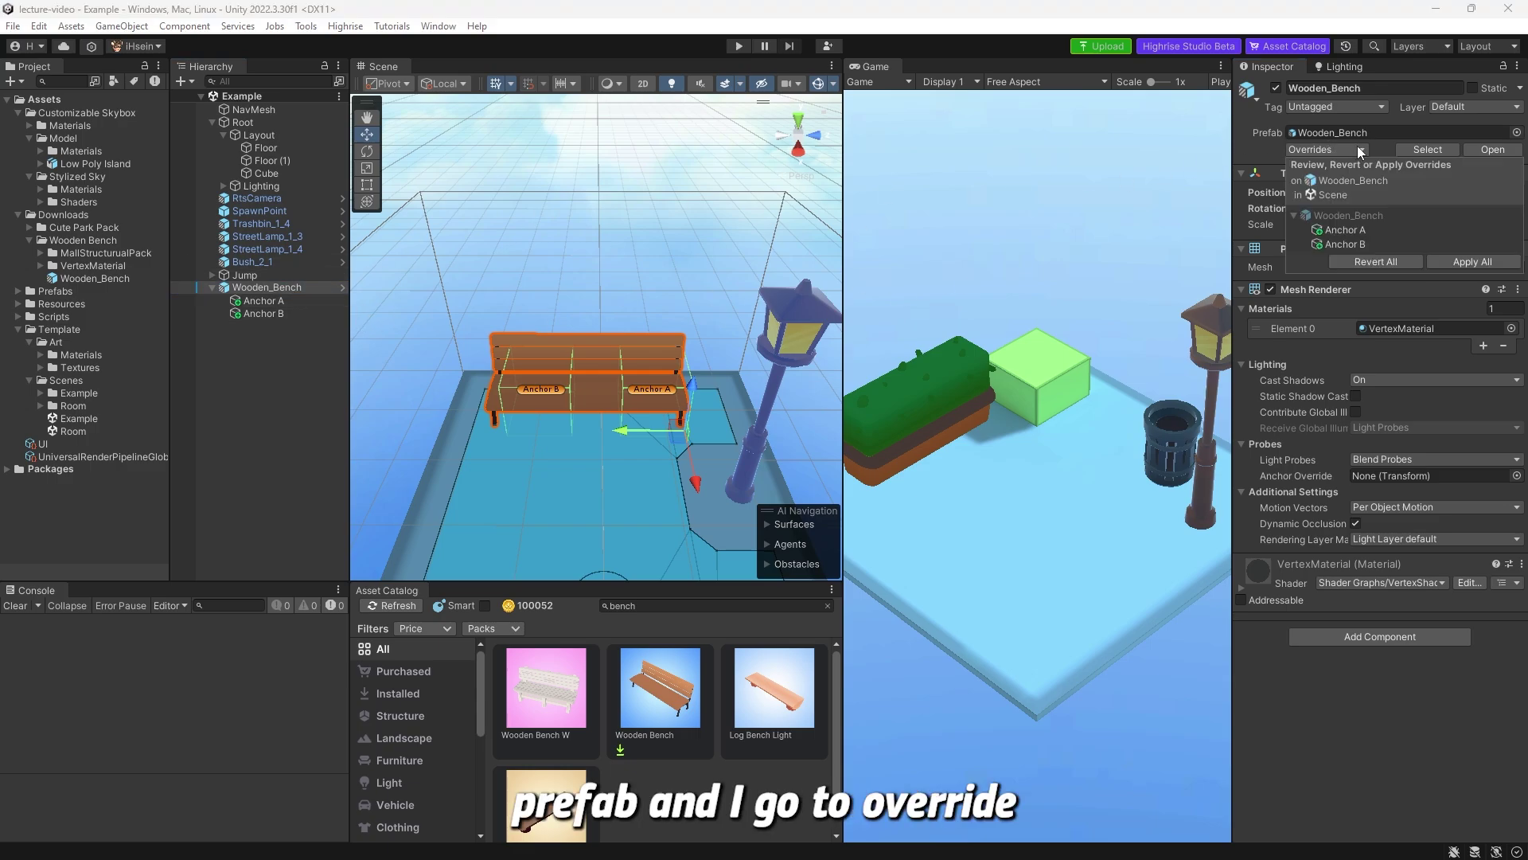
pyautogui.click(1482, 263)
pyautogui.keyDown('alt'); pyautogui.moveTo(589, 350); pyautogui.dragTo(756, 358); pyautogui.keyUp('alt')
pyautogui.click(308, 352)
pyautogui.click(269, 286)
pyautogui.press('f')
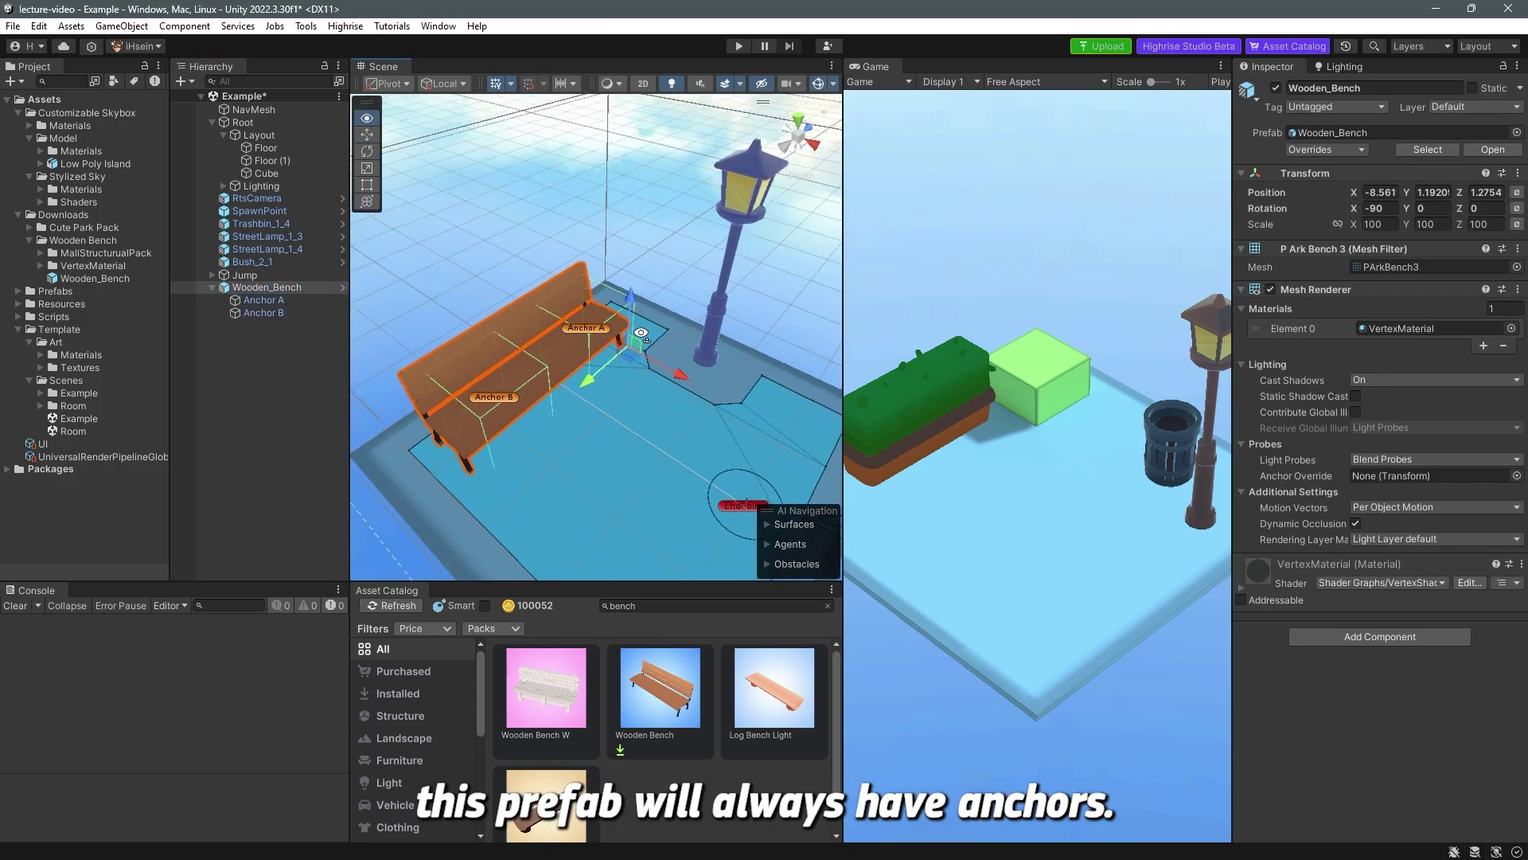
# Play the scene to test seating the character on the bench and walking it off, and end play mode.
pyautogui.click(472, 271)
pyautogui.press('s')
pyautogui.moveTo(640, 383); pyautogui.dragTo(623, 339, button='right')
pyautogui.moveTo(617, 450); pyautogui.dragTo(608, 414, button='right')
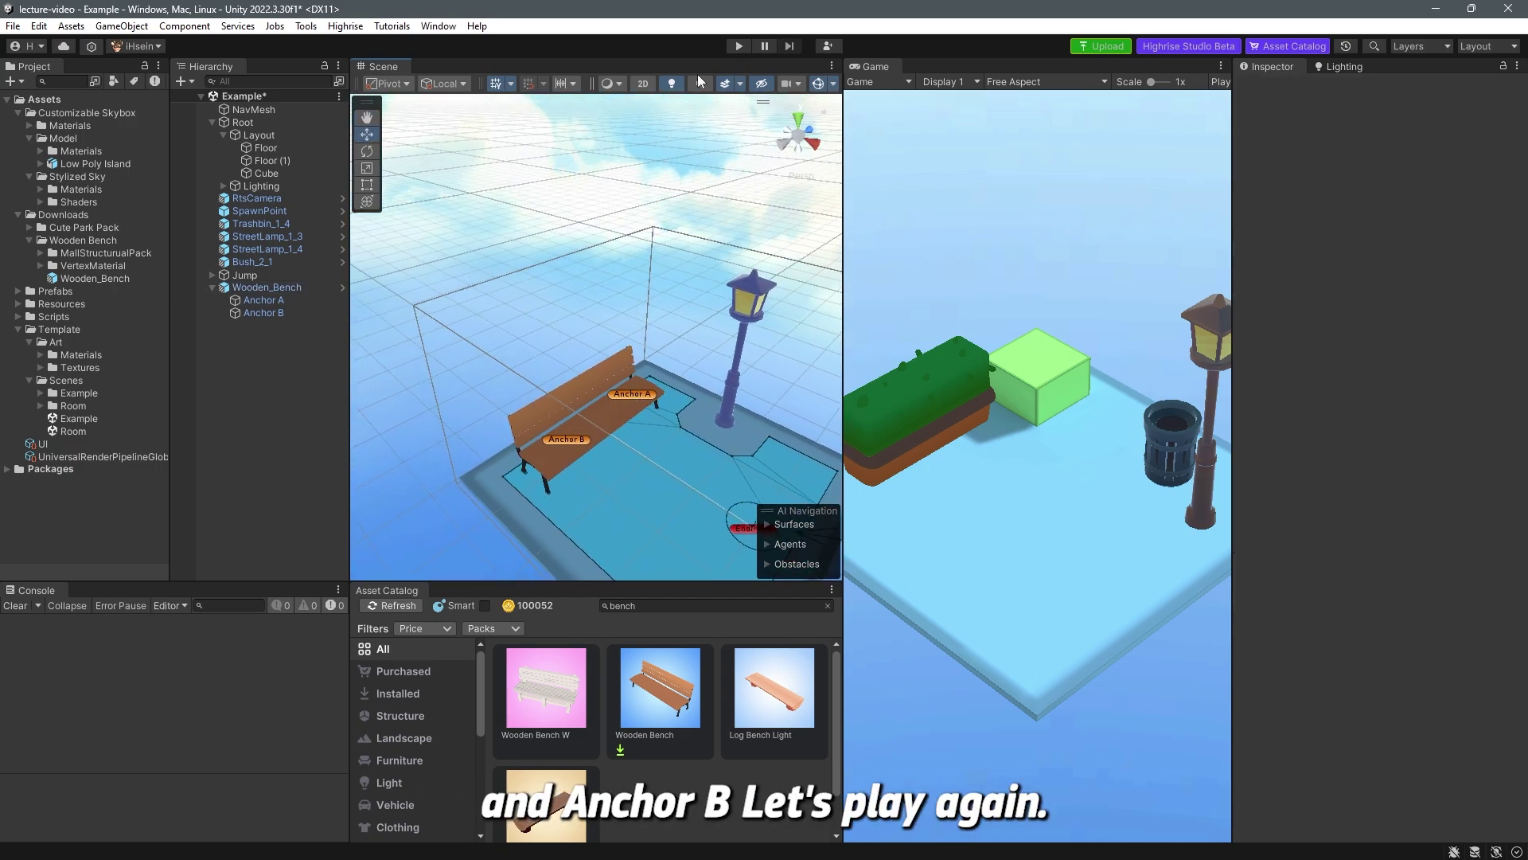
pyautogui.click(738, 47)
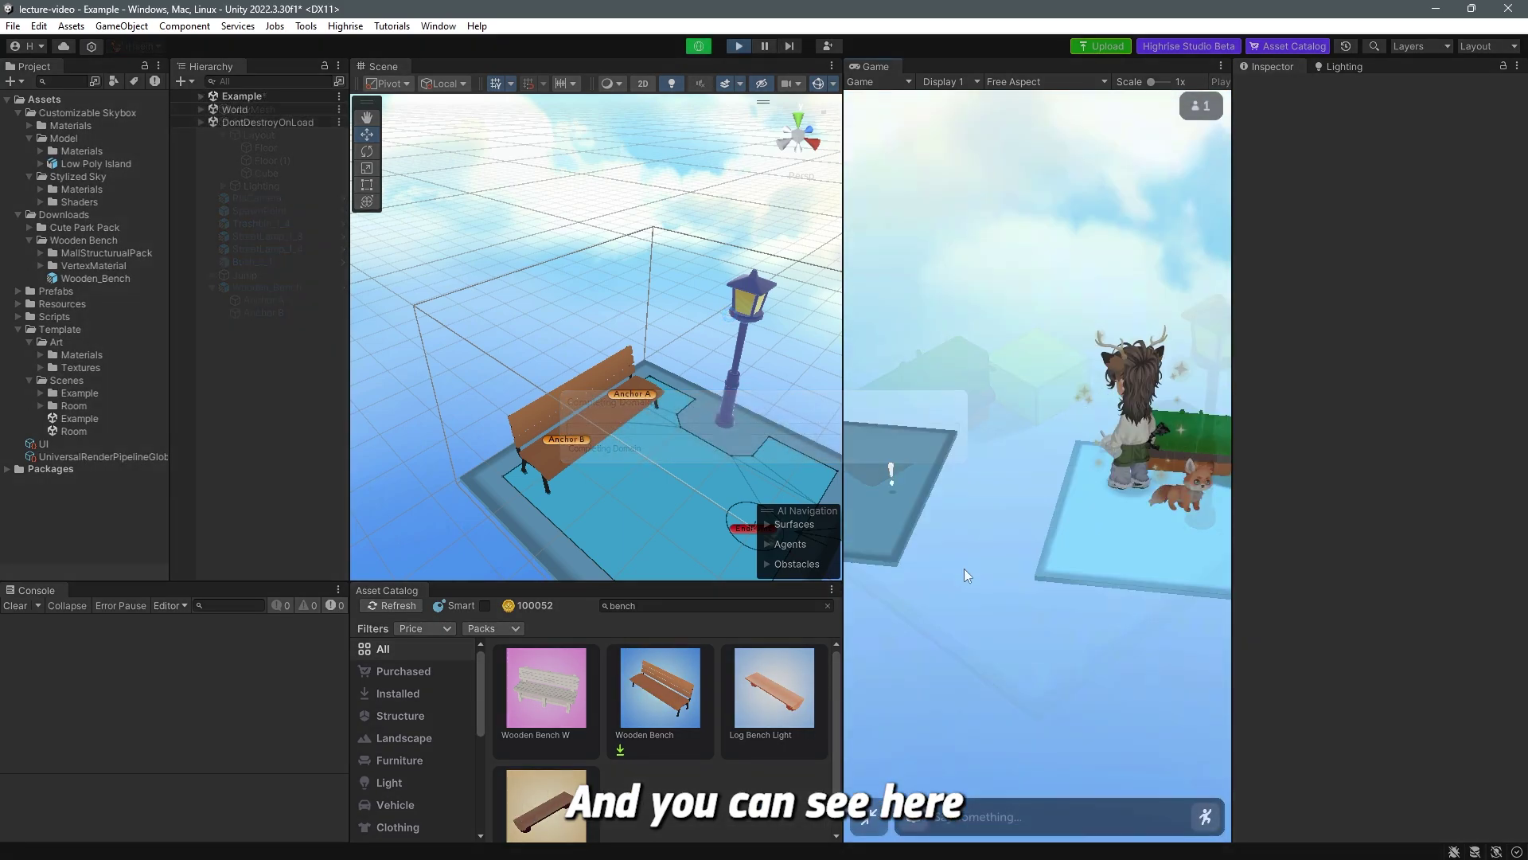
pyautogui.click(925, 411)
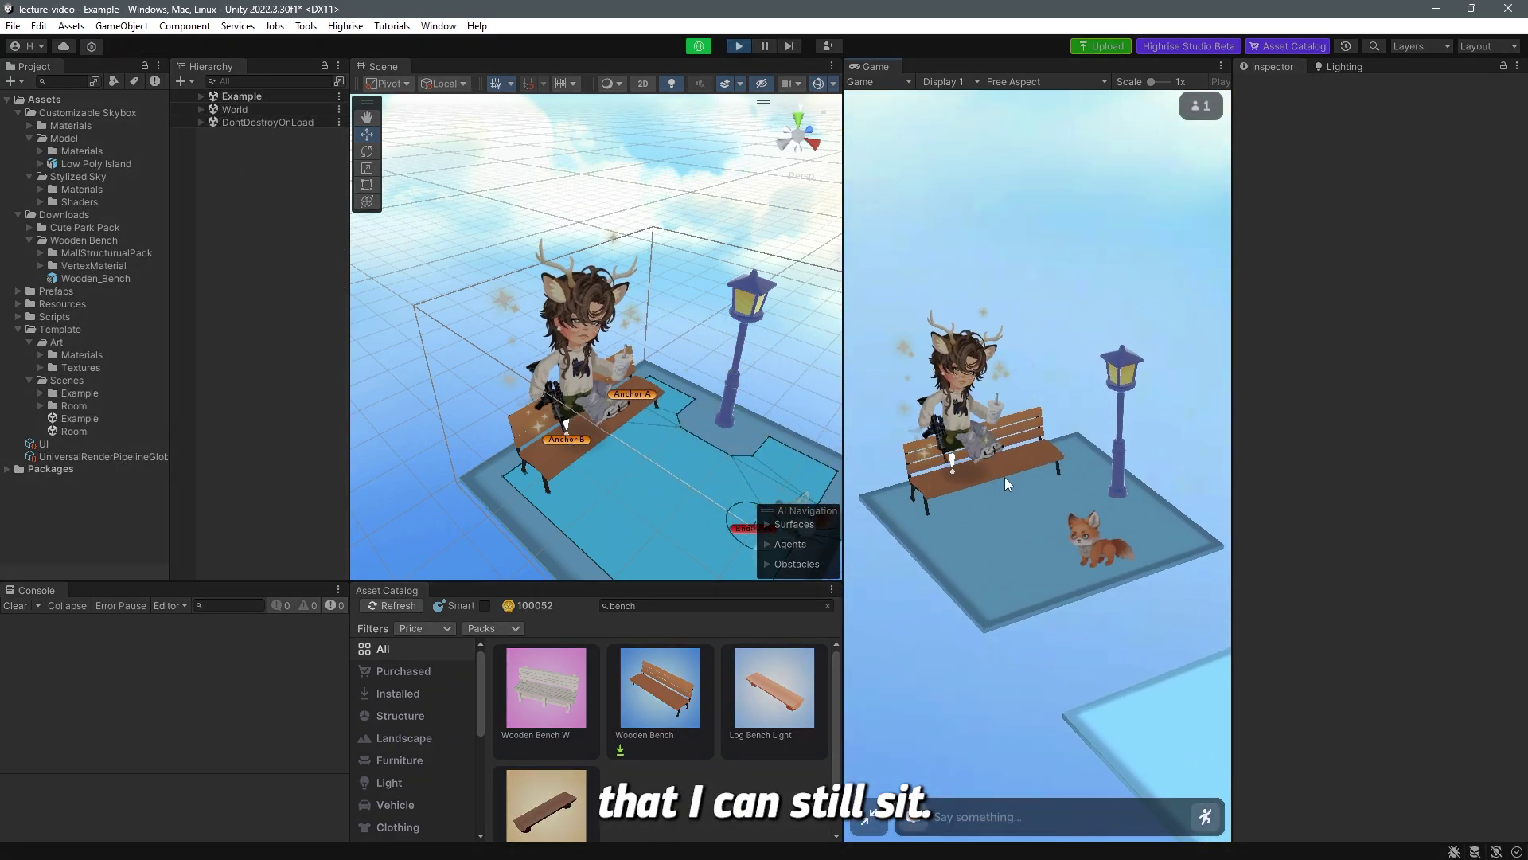
pyautogui.click(1058, 515)
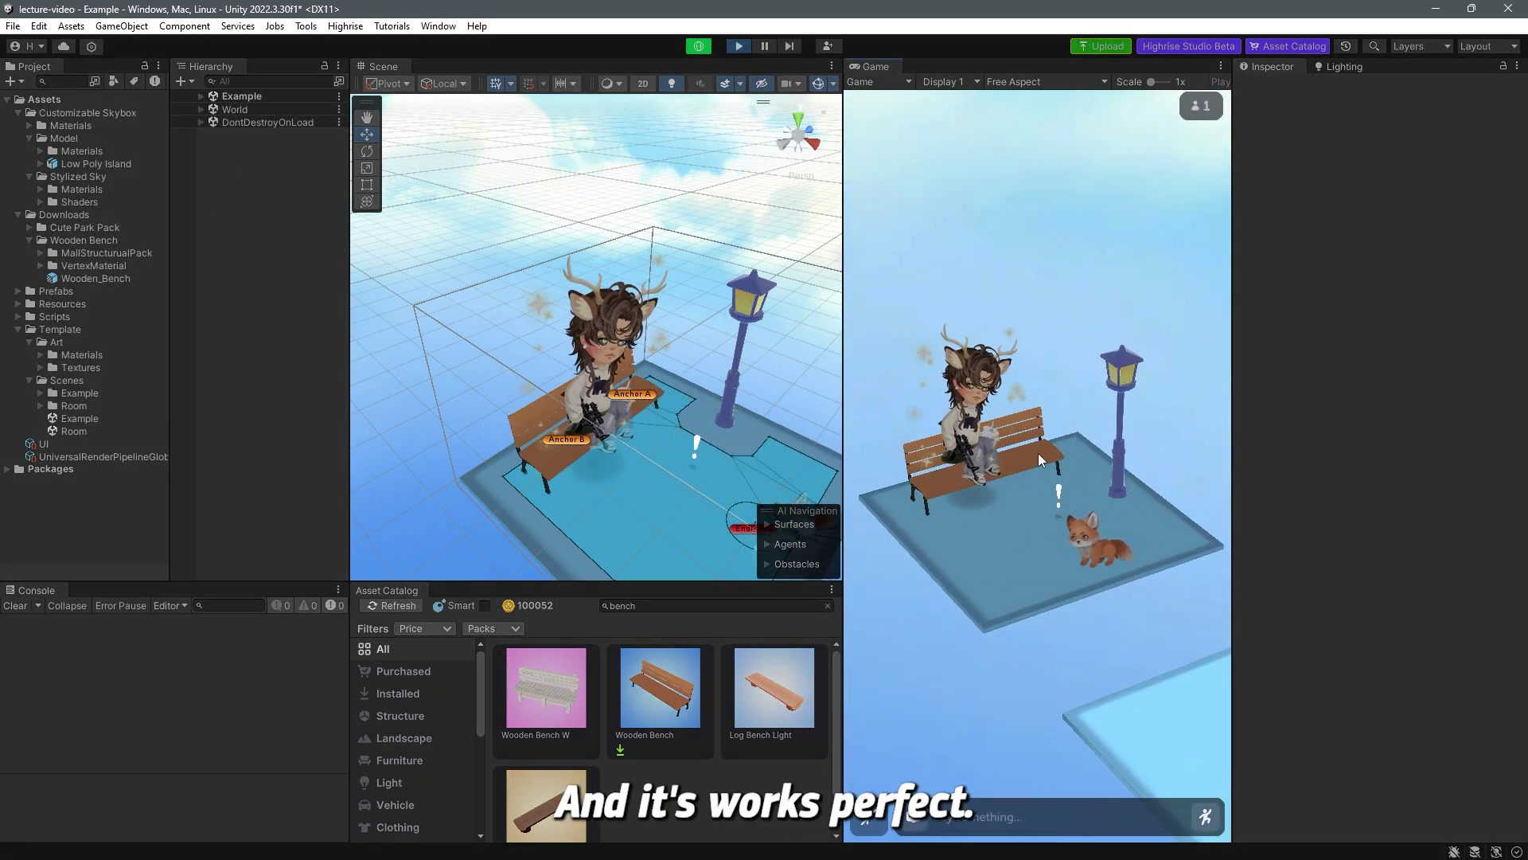
pyautogui.click(739, 47)
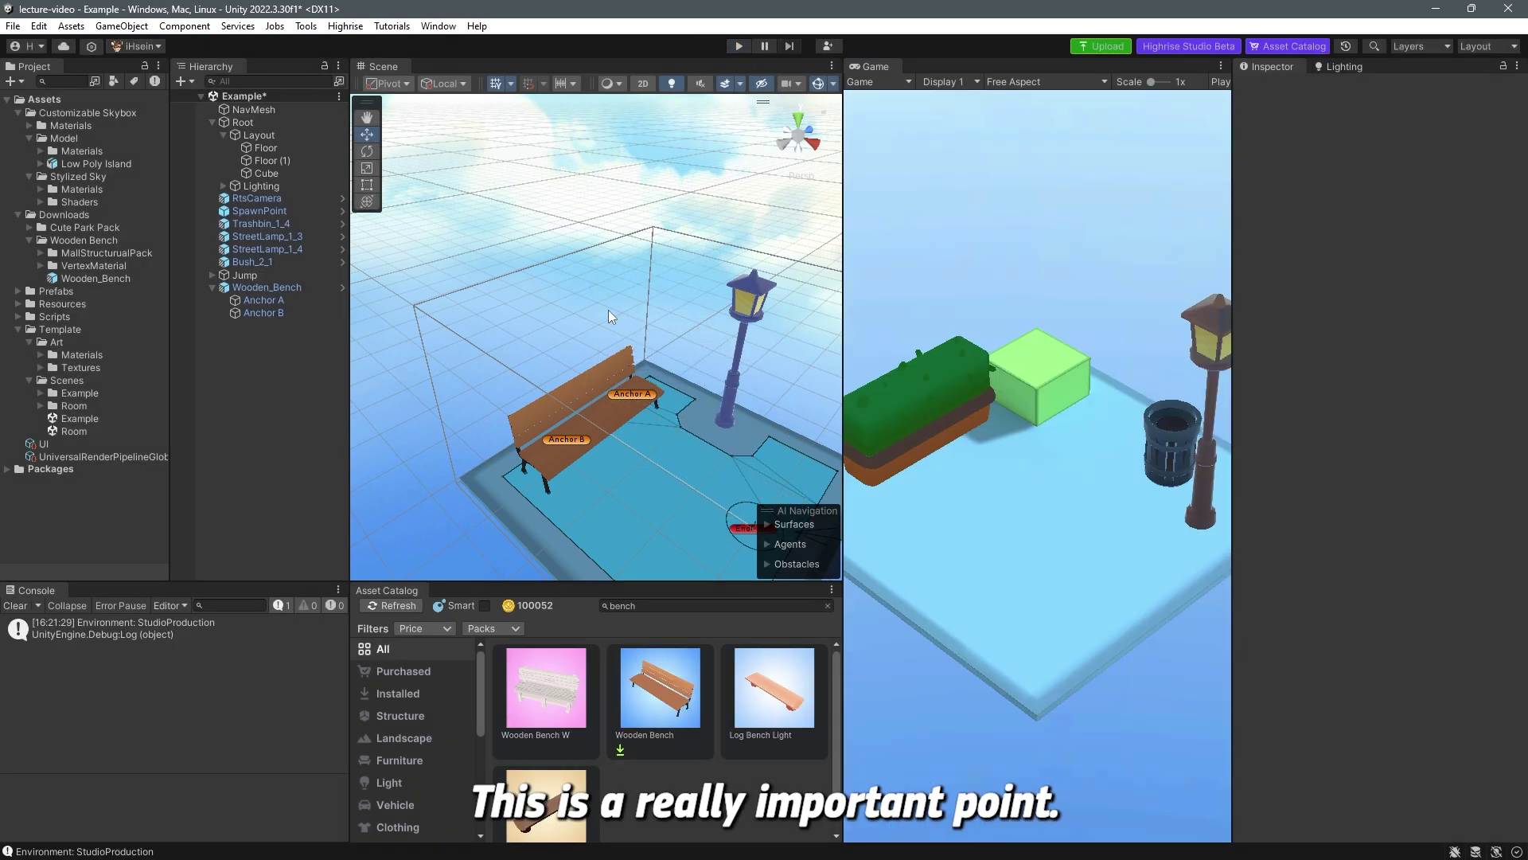
# Create an empty child object directly under Wooden_Bench and add a Box Collider to it.
pyautogui.click(258, 288)
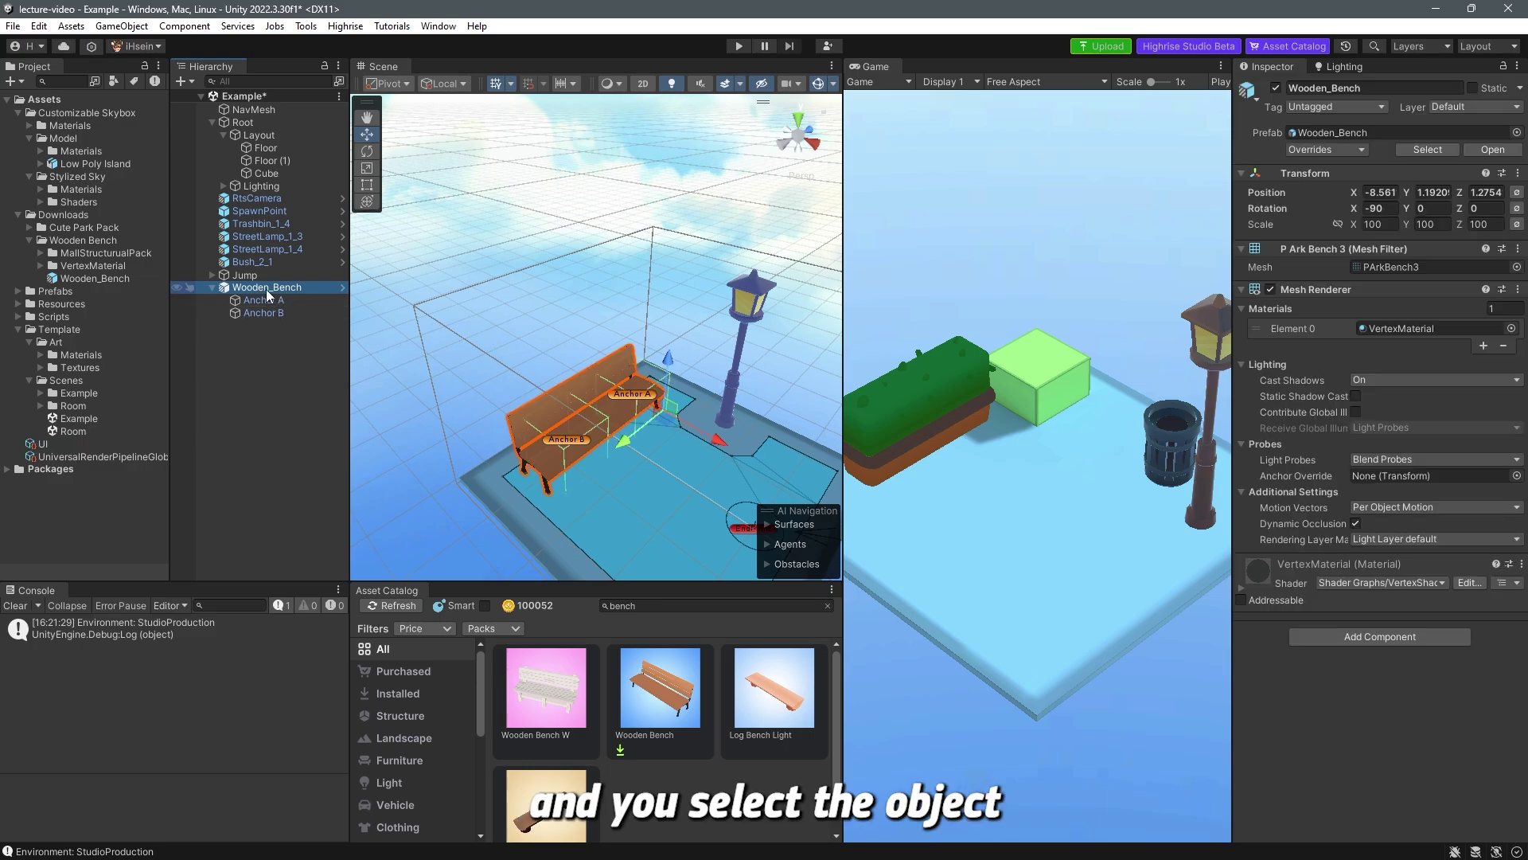
pyautogui.rightClick(266, 289)
pyautogui.click(309, 442)
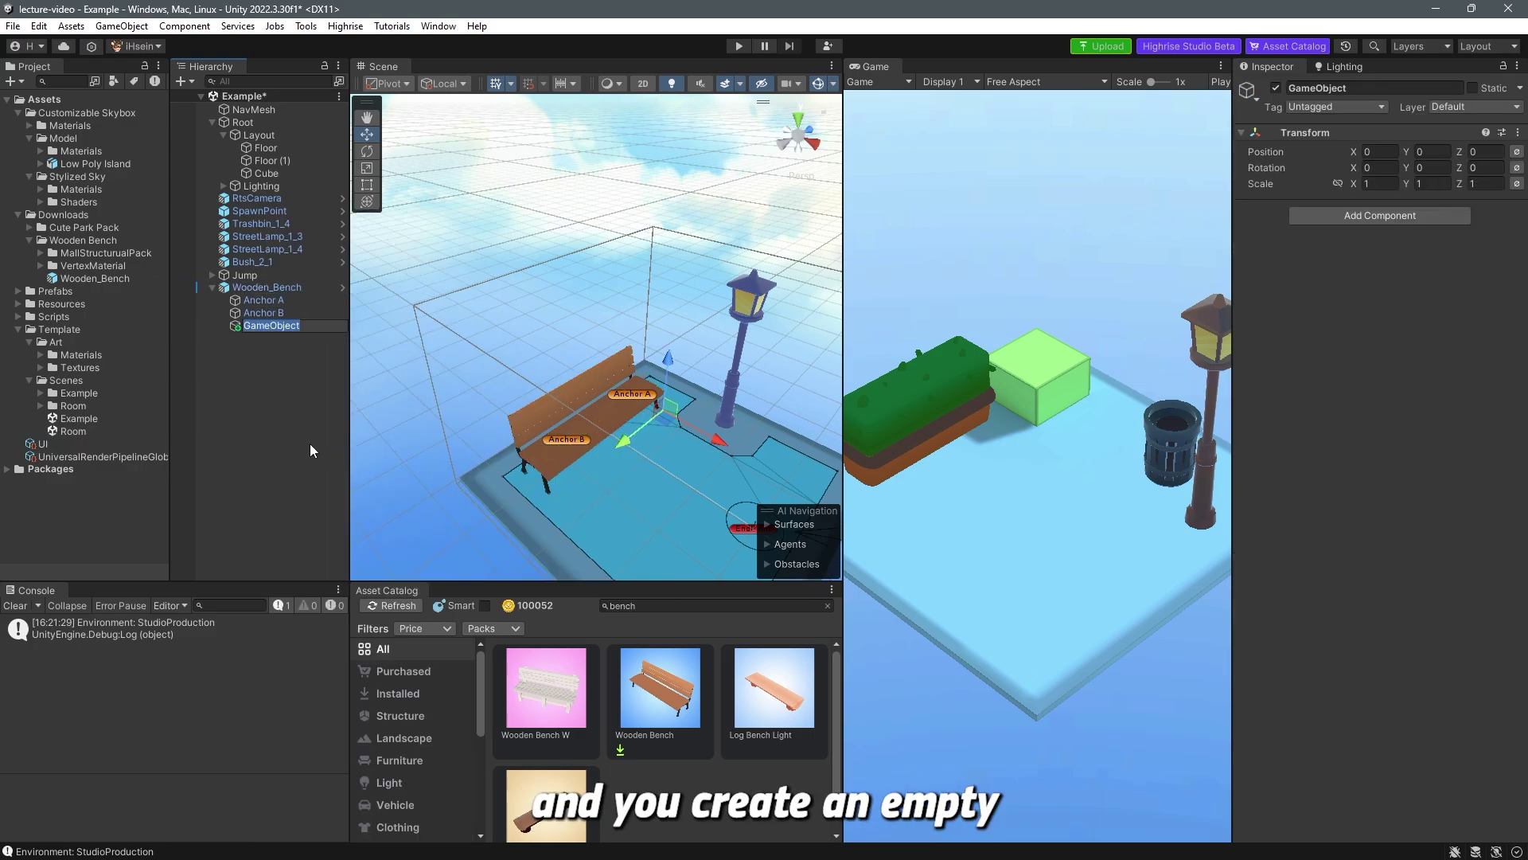
pyautogui.click(270, 376)
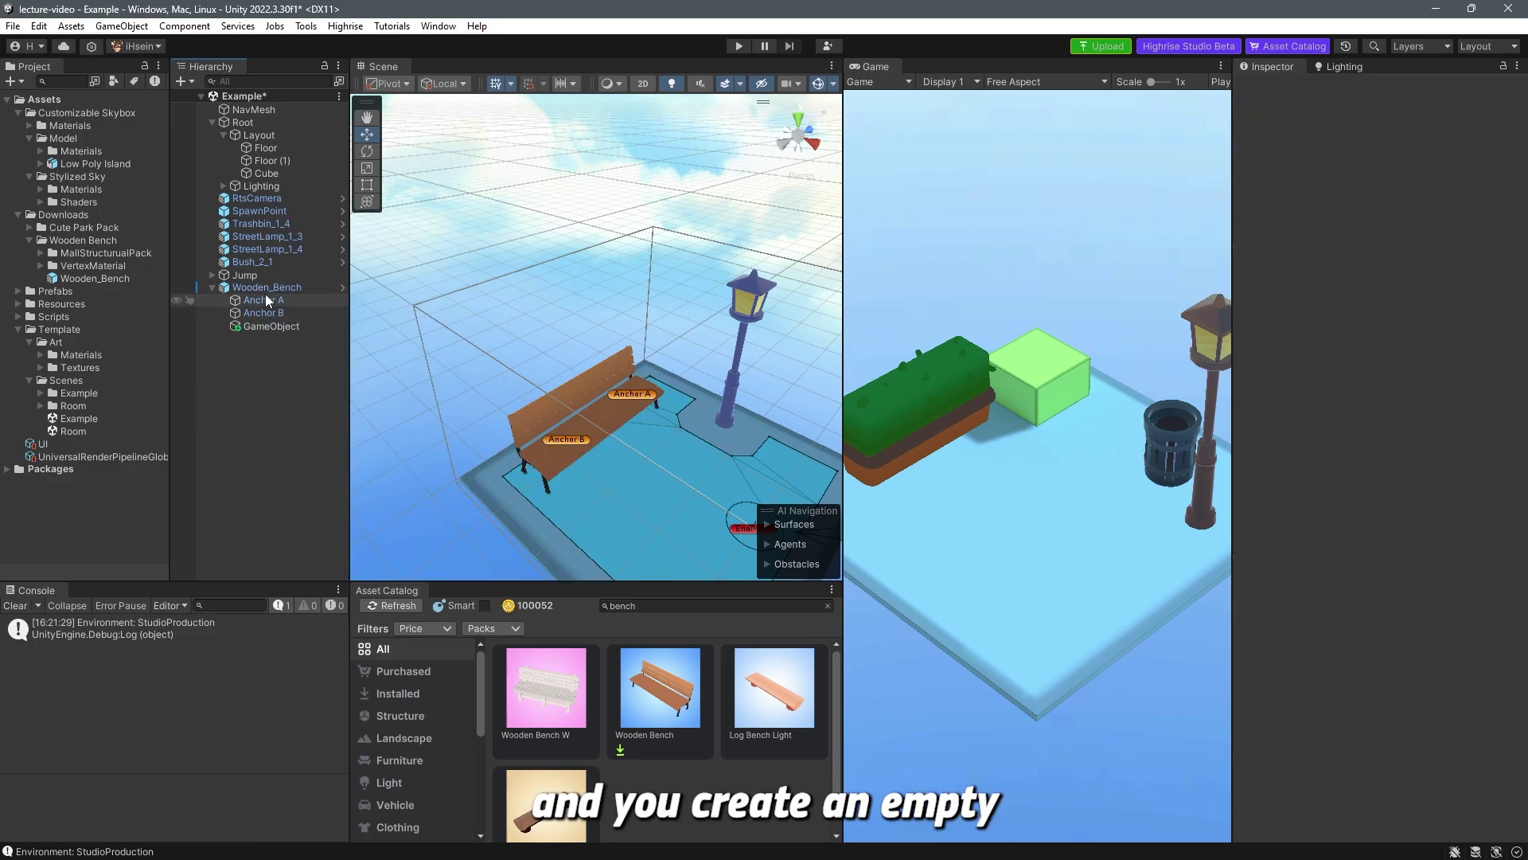
pyautogui.click(295, 328)
pyautogui.click(1353, 215)
pyautogui.write('box')
pyautogui.click(1330, 269)
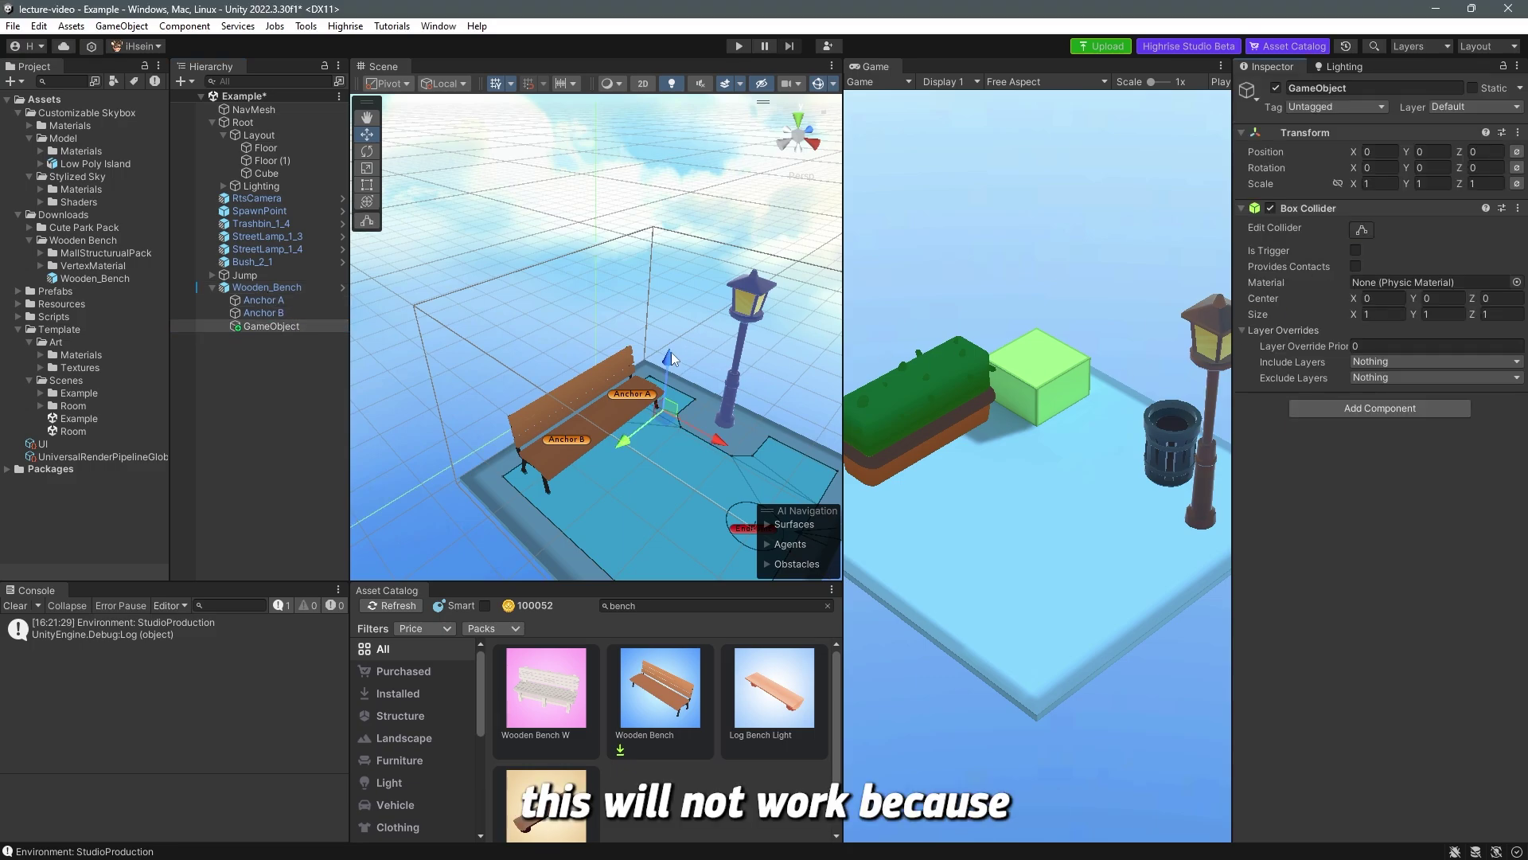
# Examine the size of the new child's box collider in the scene and compare it with Anchor B's collider.
pyautogui.scroll(-8, 671, 351)
pyautogui.moveTo(672, 353); pyautogui.dragTo(617, 390, button='right')
pyautogui.press('s')
pyautogui.press('s')
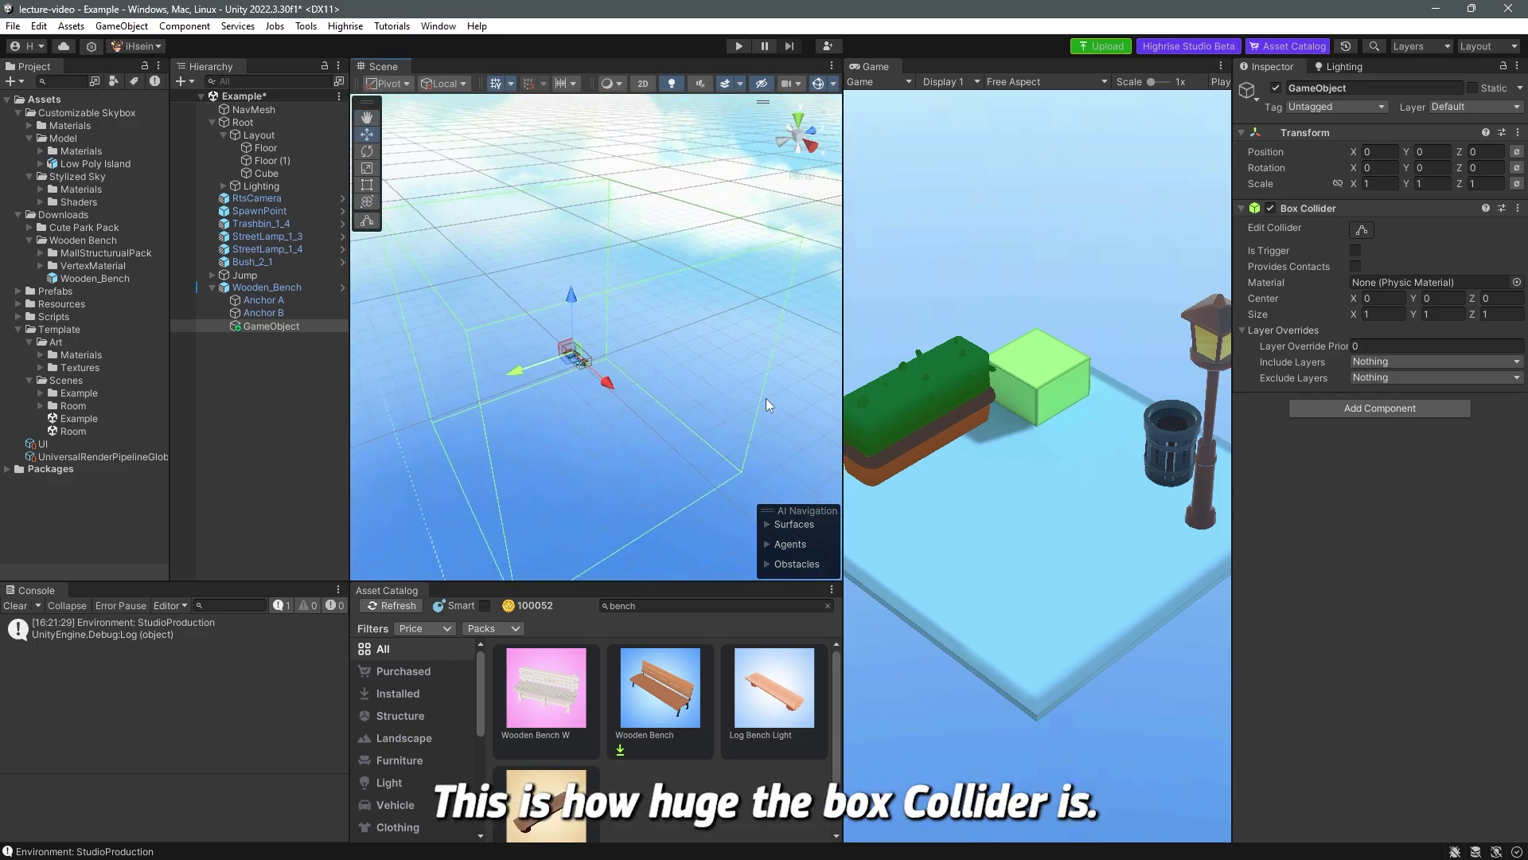
pyautogui.keyDown('alt'); pyautogui.moveTo(532, 504); pyautogui.dragTo(544, 507); pyautogui.keyUp('alt')
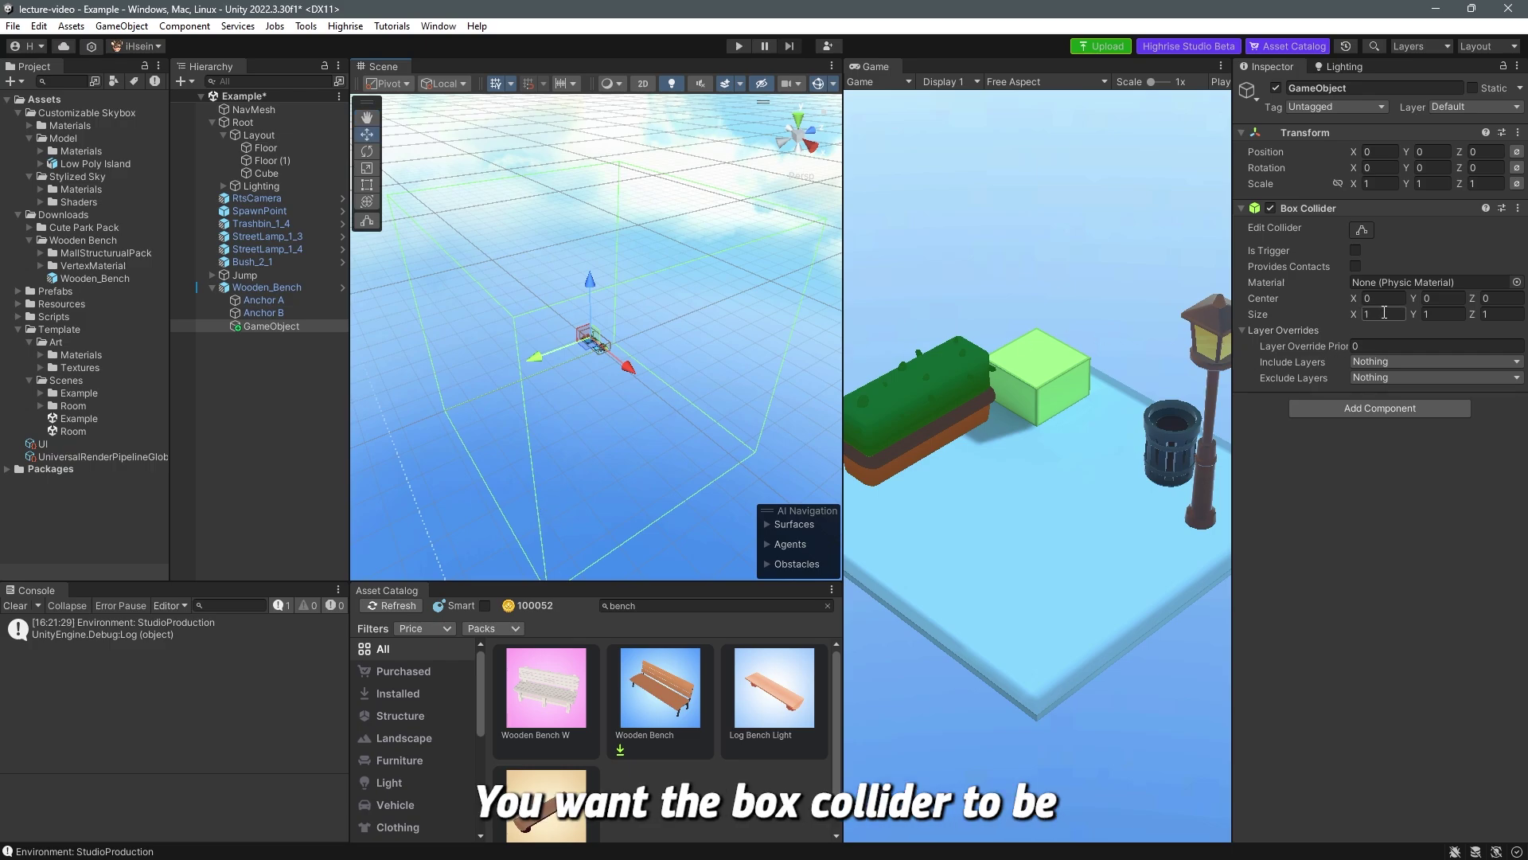
pyautogui.doubleClick(285, 313)
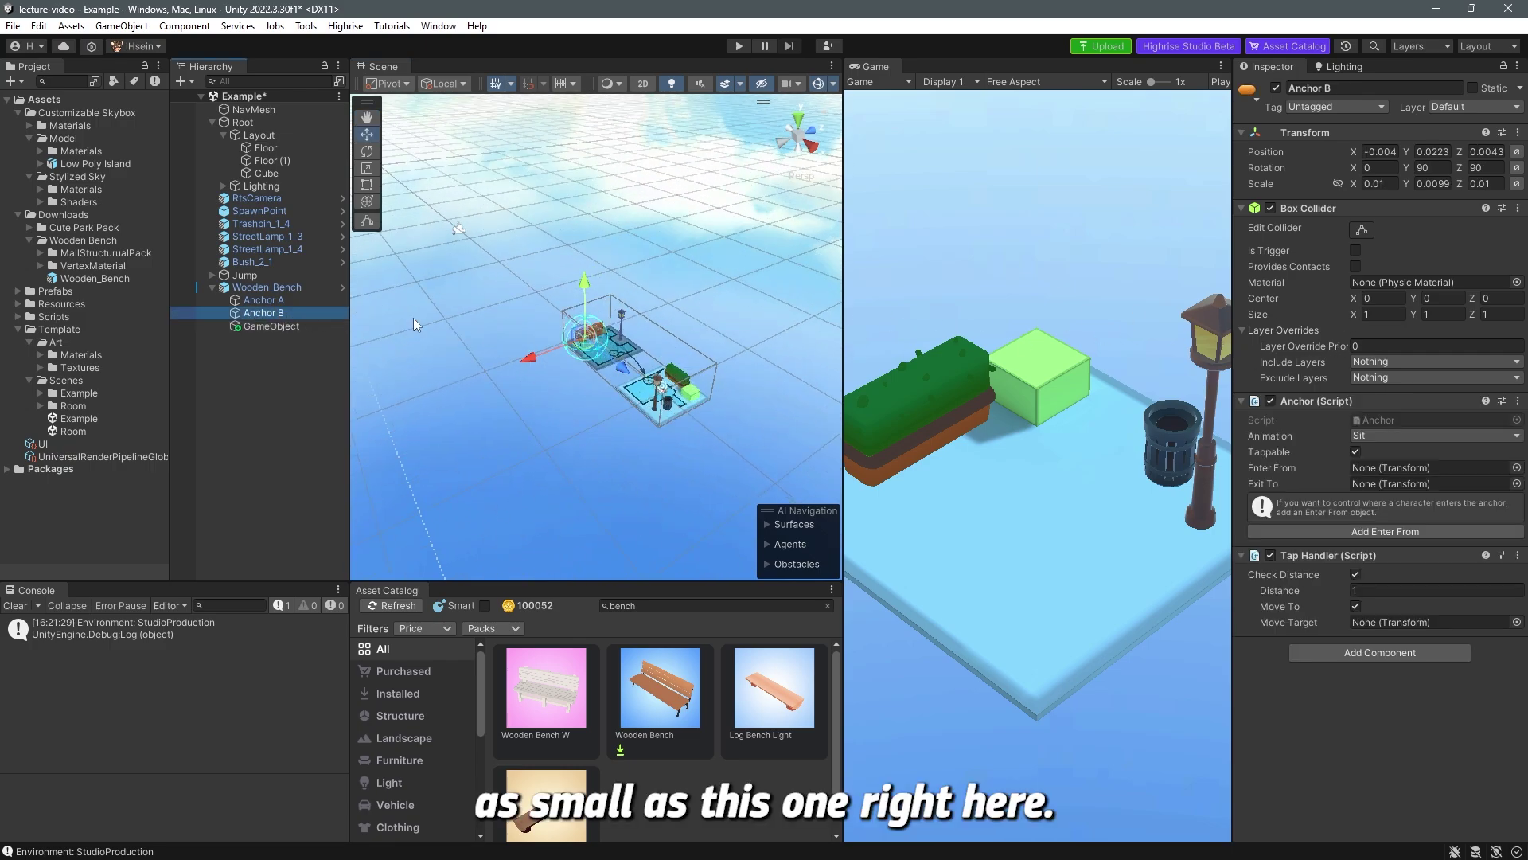
pyautogui.doubleClick(249, 324)
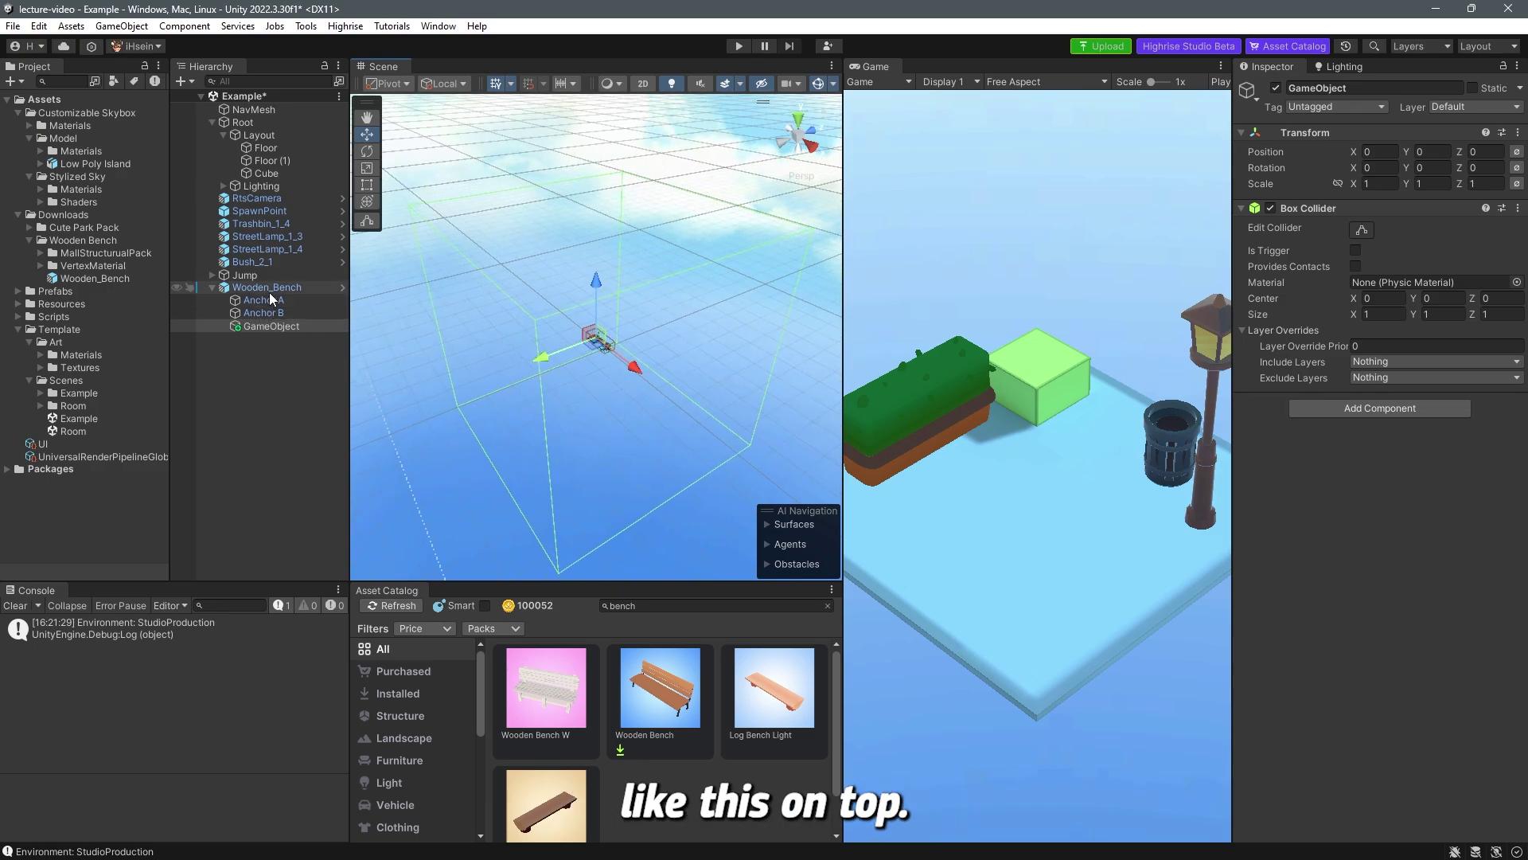
# Delete the empty child object from Wooden_Bench and bring the bench with its two anchors back into focus.
pyautogui.click(284, 323)
pyautogui.press('Delete')
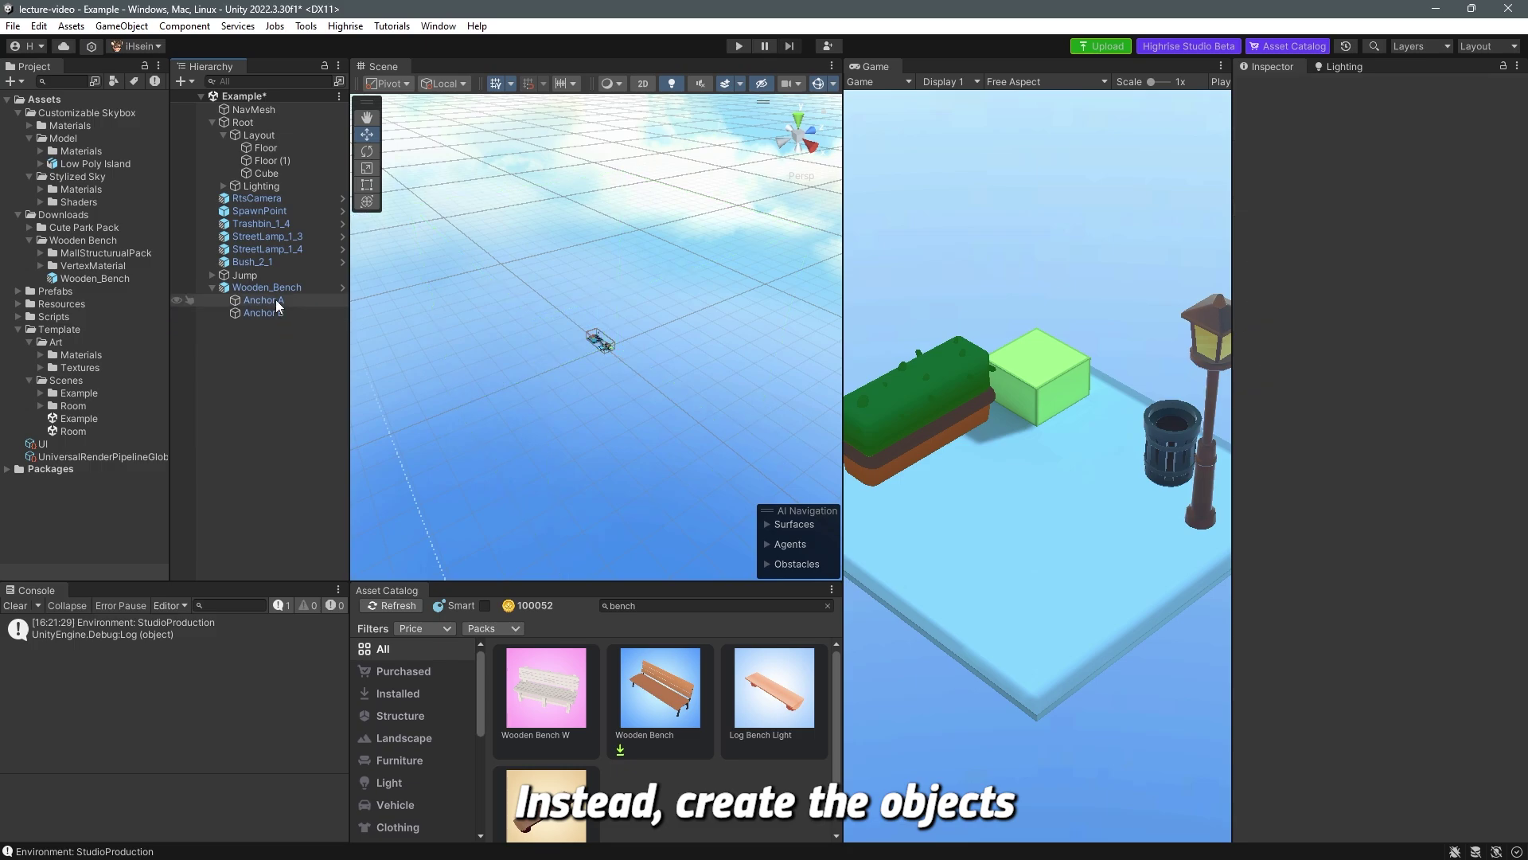
pyautogui.click(271, 290)
pyautogui.doubleClick(271, 291)
pyautogui.keyDown('alt'); pyautogui.moveTo(625, 327); pyautogui.dragTo(568, 327); pyautogui.keyUp('alt')
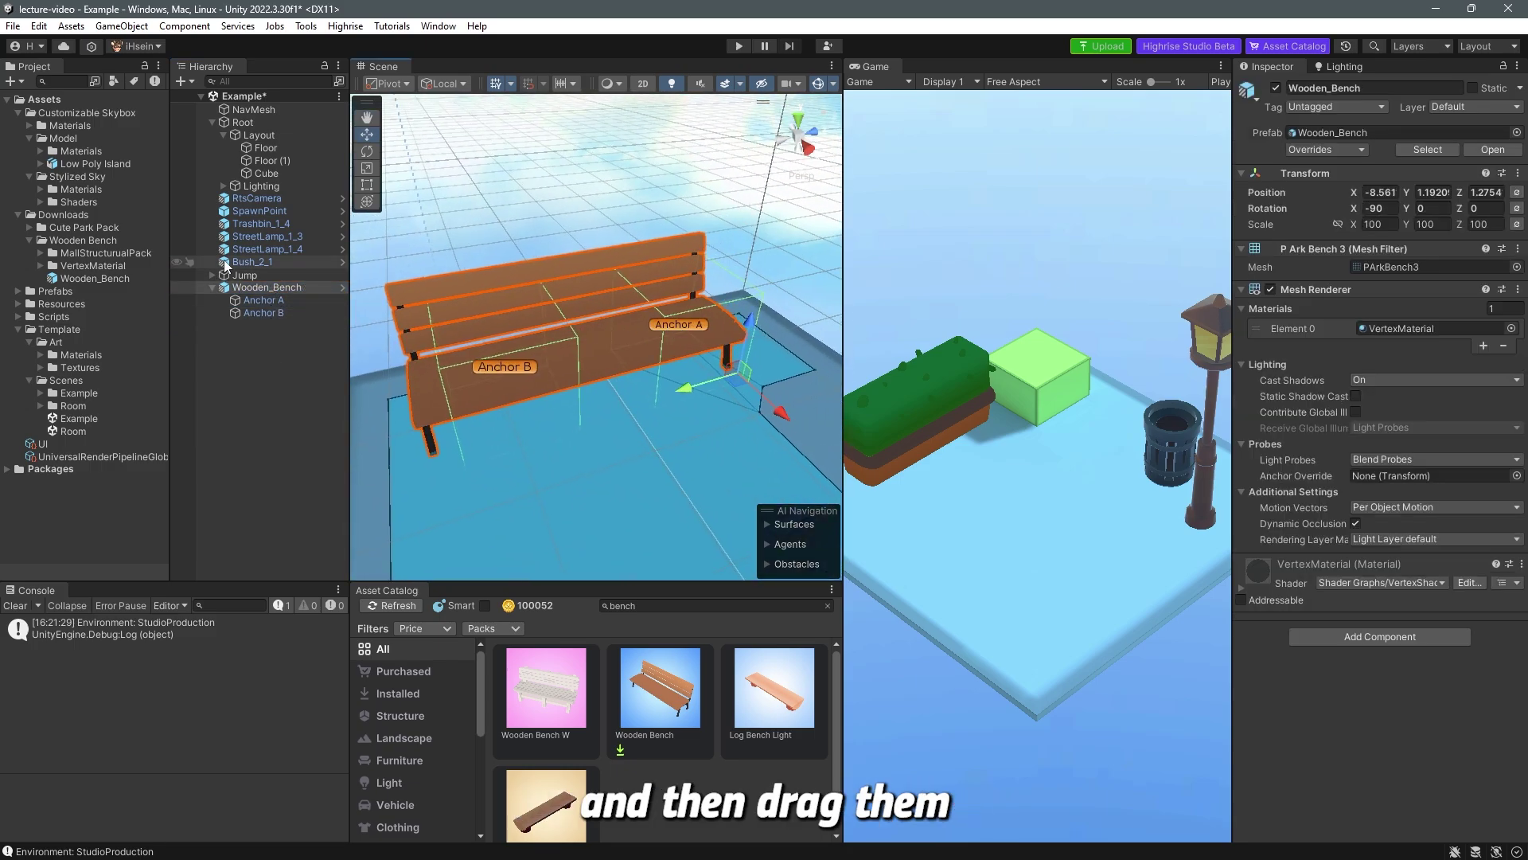
pyautogui.click(278, 354)
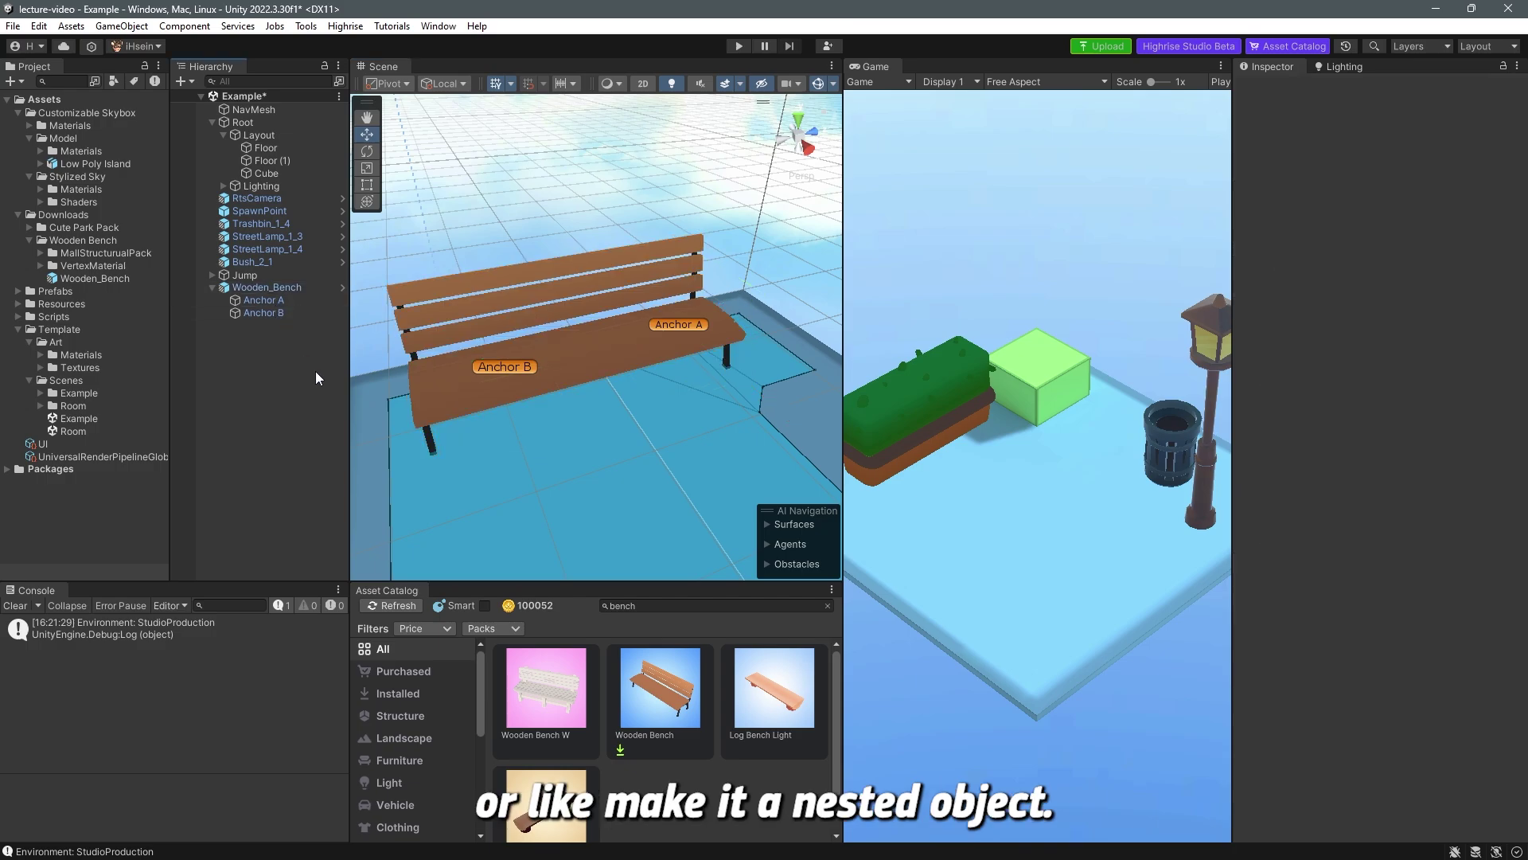